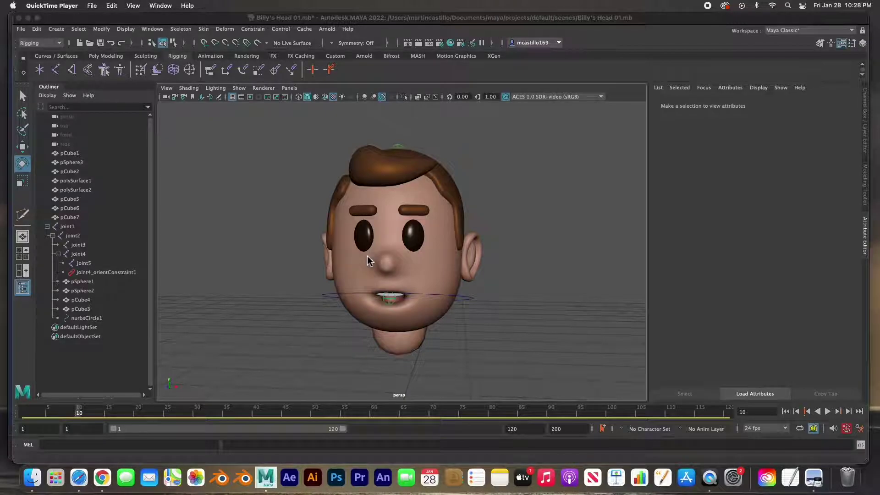
# Rotate the circular control around the mouth to test how the jaw opens and closes
pyautogui.click(469, 295)
pyautogui.click(468, 298)
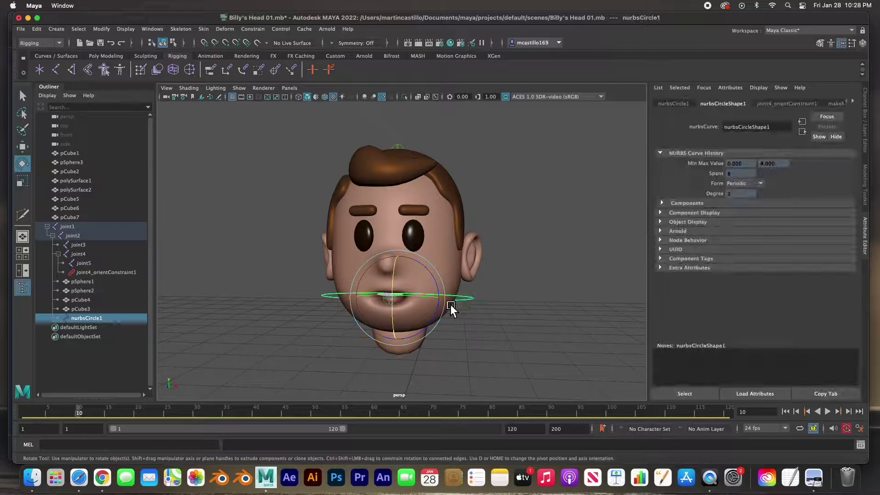
pyautogui.moveTo(398, 289); pyautogui.dragTo(397, 292)
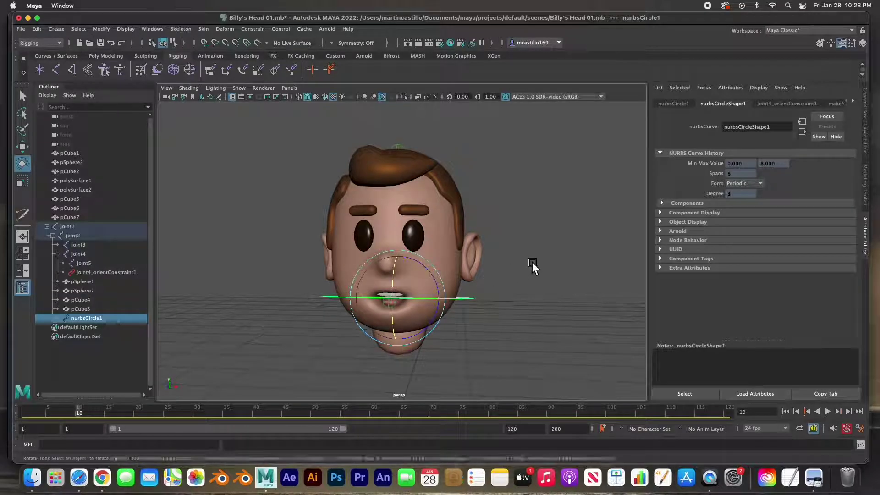
pyautogui.click(531, 266)
# Try squashing both eye spheres vertically with the Scale tool to imitate a blink
pyautogui.click(413, 242)
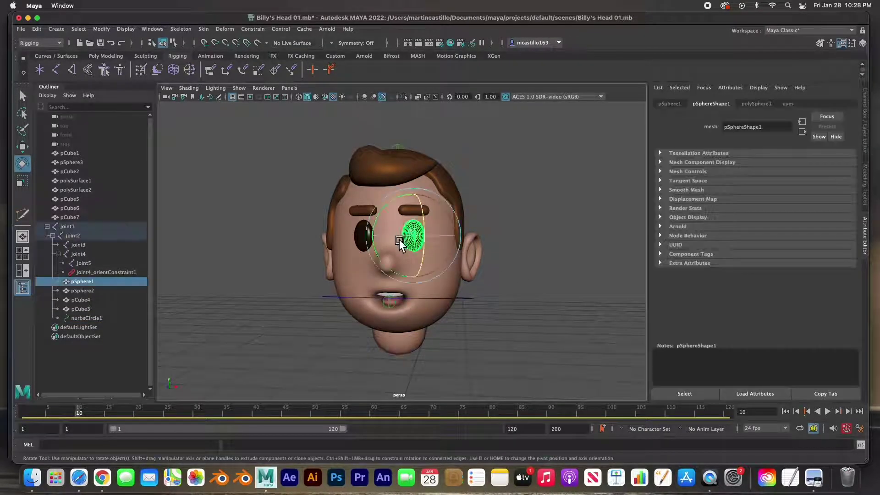
pyautogui.keyDown('shift'); pyautogui.click(363, 242); pyautogui.keyUp('shift')
pyautogui.press('r')
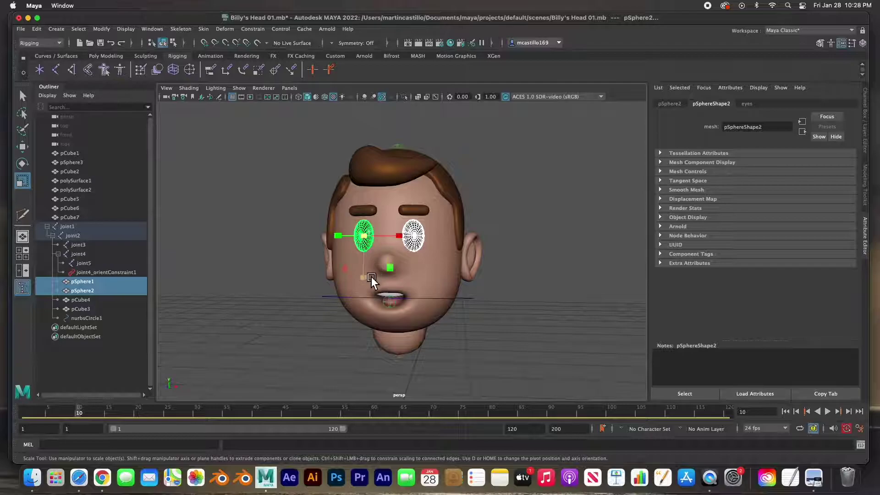
pyautogui.moveTo(370, 268); pyautogui.dragTo(435, 280)
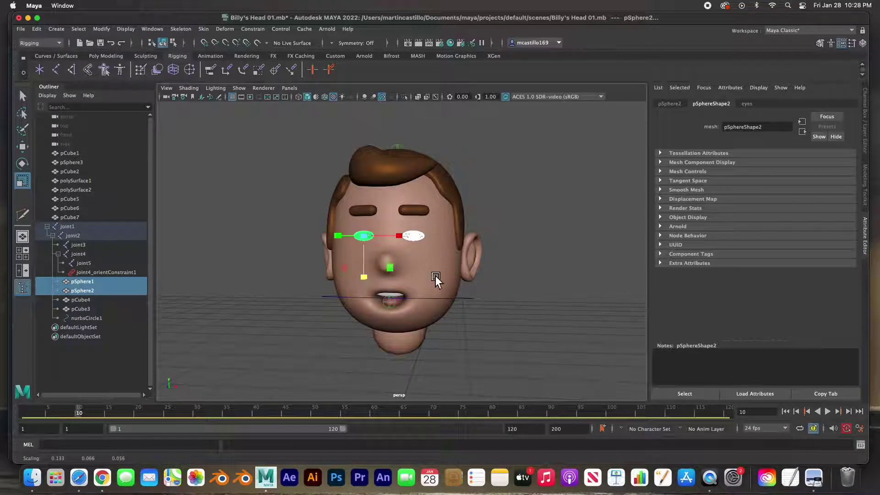
pyautogui.click(516, 291)
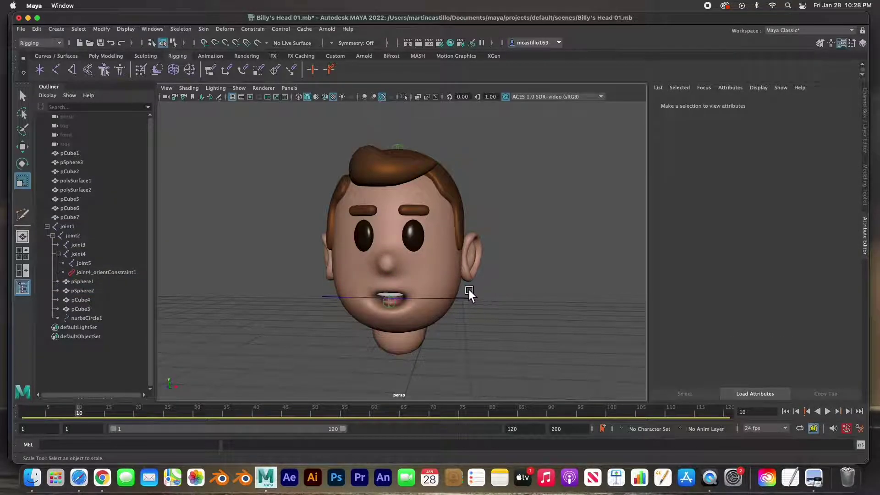
# Try rotating joint2 at the base of the head to turn the head, and undo the rotation
pyautogui.keyDown('alt'); pyautogui.moveTo(468, 295); pyautogui.dragTo(446, 293); pyautogui.keyUp('alt')
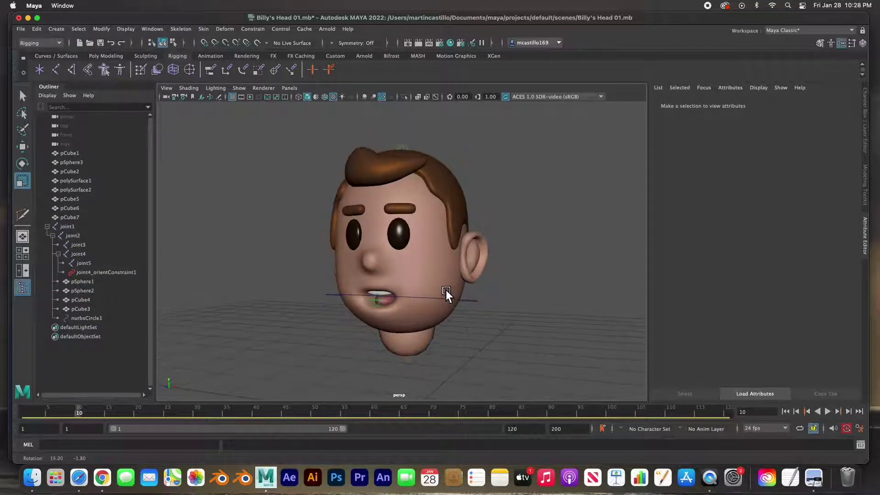
pyautogui.click(72, 235)
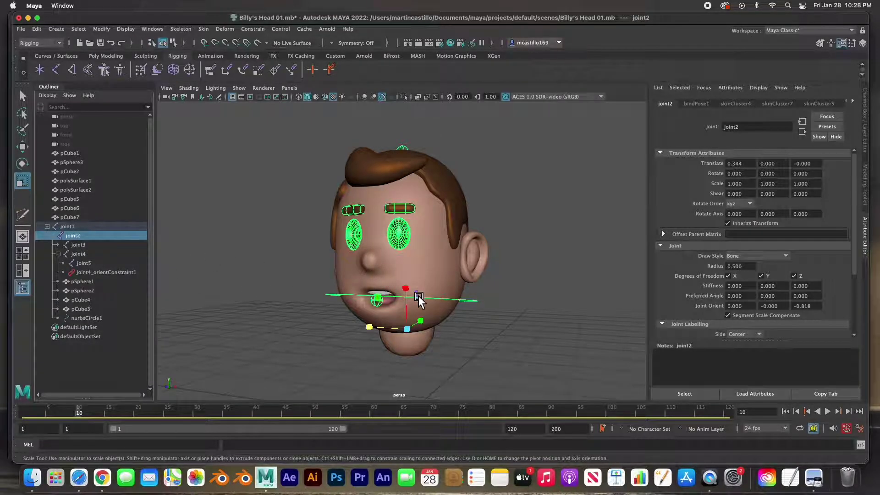
pyautogui.press('e')
pyautogui.moveTo(436, 308); pyautogui.dragTo(397, 330)
pyautogui.hotkey('ctrl', 'z')
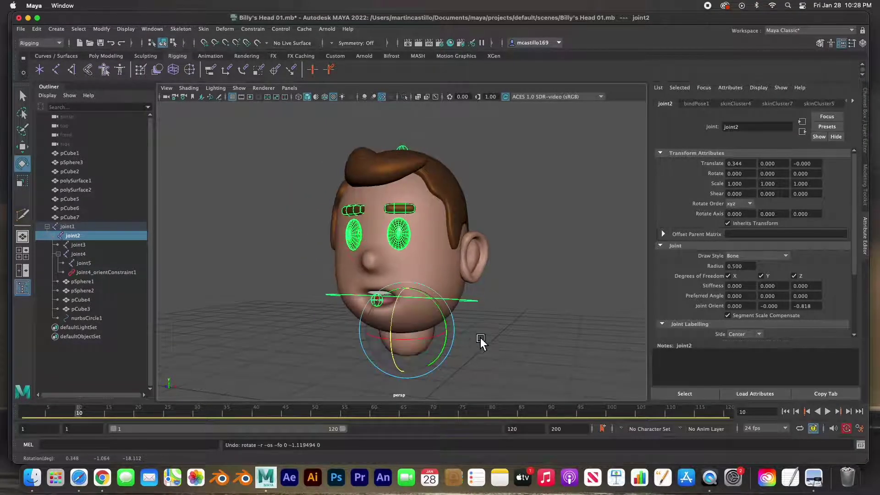
pyautogui.click(510, 293)
# Try moving the character's left eyebrow vertically, and undo the move
pyautogui.moveTo(403, 291)
pyautogui.keyDown('alt'); pyautogui.mouseDown()
pyautogui.moveTo(434, 289)
pyautogui.moveTo(395, 281)
pyautogui.moveTo(397, 293)
pyautogui.moveTo(436, 291)
pyautogui.moveTo(417, 289)
pyautogui.mouseUp(); pyautogui.keyUp('alt')
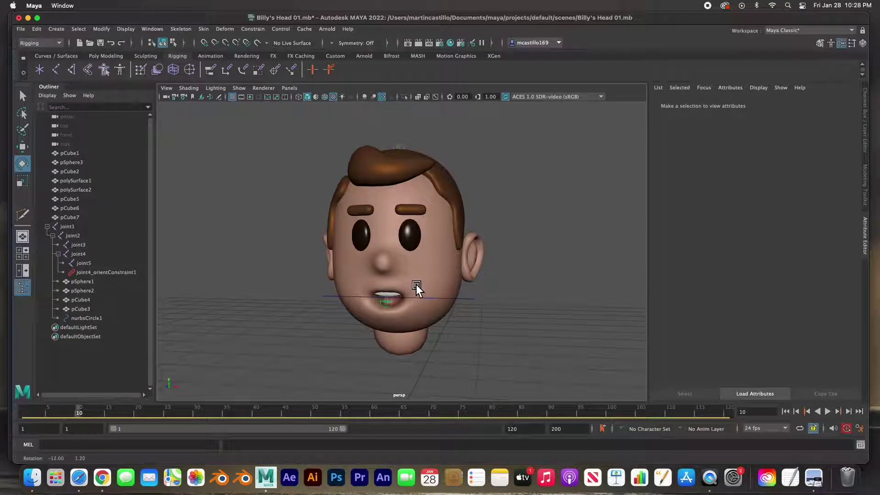
pyautogui.click(415, 214)
pyautogui.press('w')
pyautogui.moveTo(413, 196)
pyautogui.mouseDown()
pyautogui.moveTo(413, 188)
pyautogui.moveTo(412, 195)
pyautogui.mouseUp()
pyautogui.hotkey('ctrl', 'z')
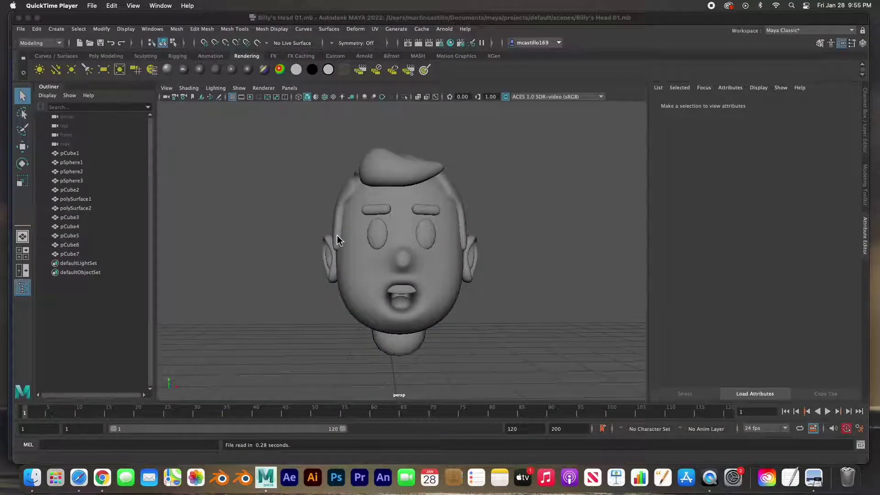
# Assign a new Blinn material named Skin to the face, both ears and the neck
pyautogui.click(354, 260)
pyautogui.click(355, 260)
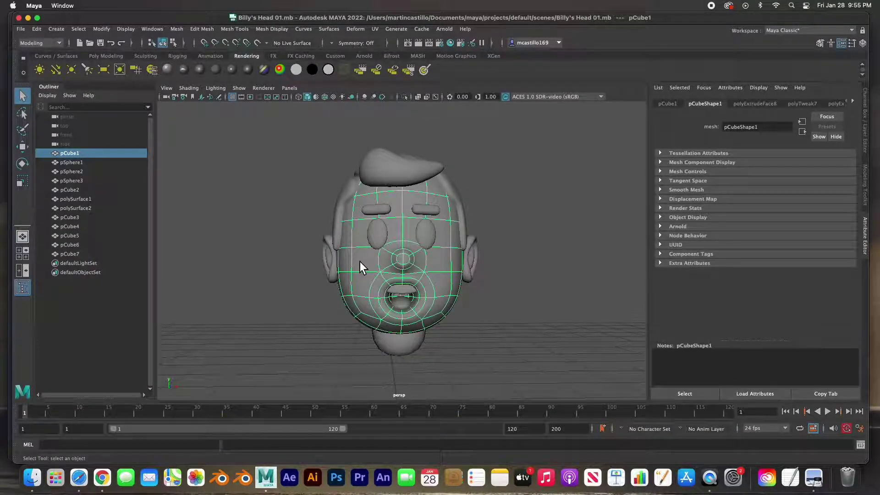
pyautogui.scroll(2, 392, 267)
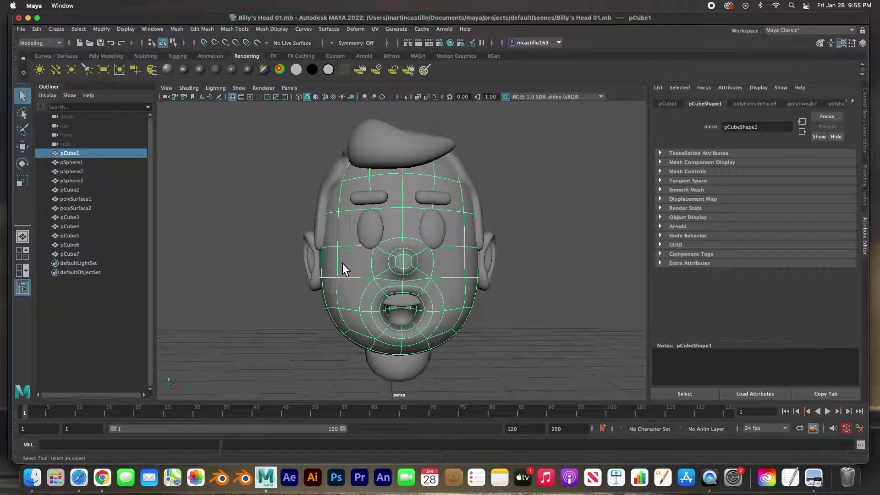
pyautogui.keyDown('shift'); pyautogui.click(320, 268); pyautogui.keyUp('shift')
pyautogui.keyDown('shift'); pyautogui.click(492, 277); pyautogui.keyUp('shift')
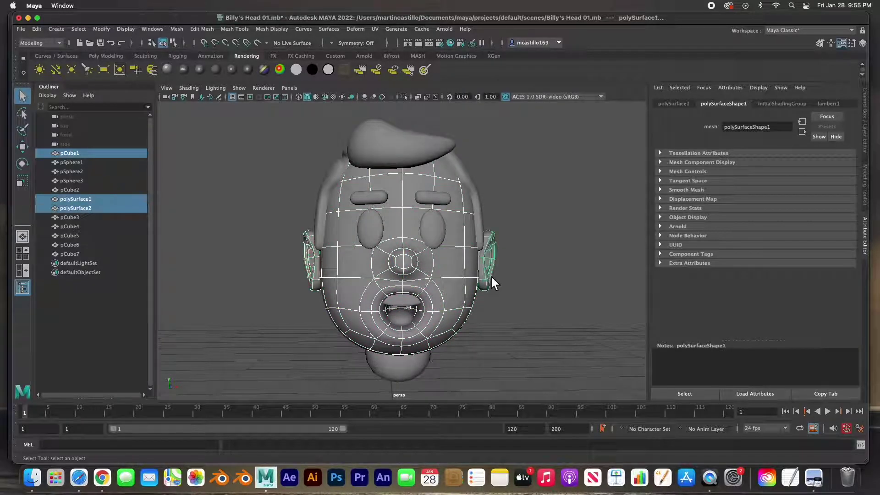
pyautogui.keyDown('shift'); pyautogui.click(402, 372); pyautogui.keyUp('shift')
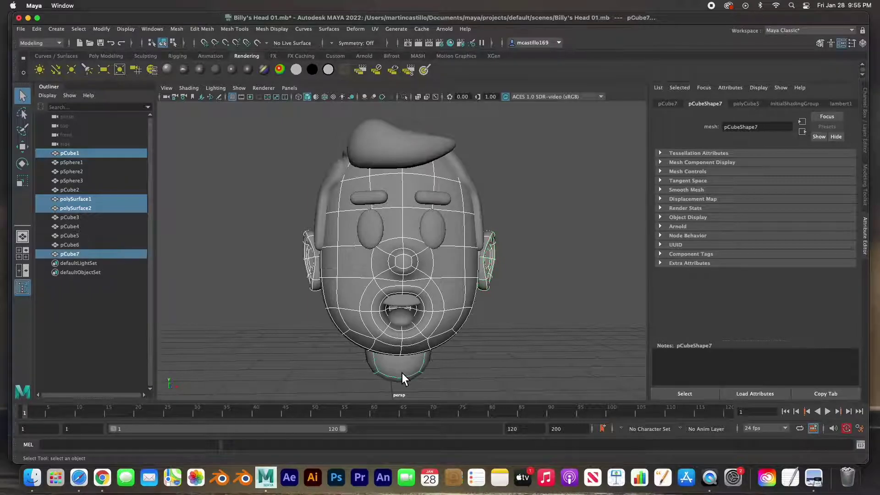
pyautogui.click(200, 70)
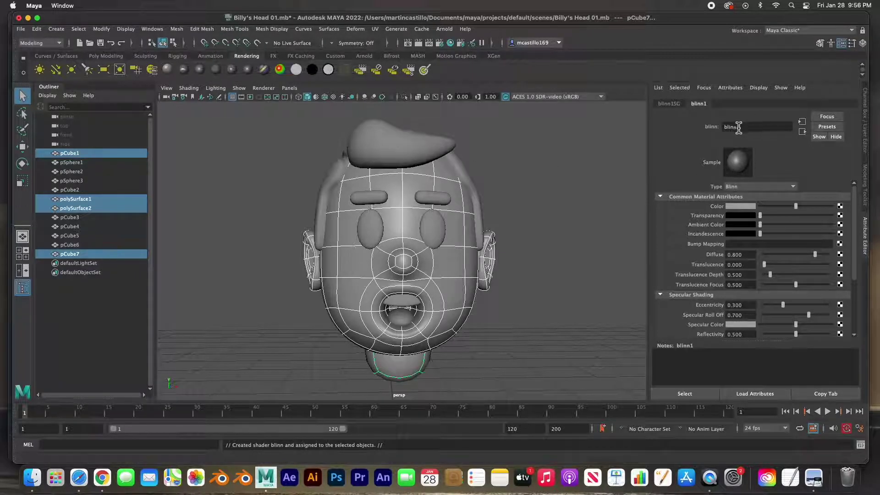
pyautogui.moveTo(740, 127); pyautogui.dragTo(698, 127)
pyautogui.write('Skin')
pyautogui.press('Return')
# Set the Skin material's color to a light peach-brown skin tone
pyautogui.click(737, 207)
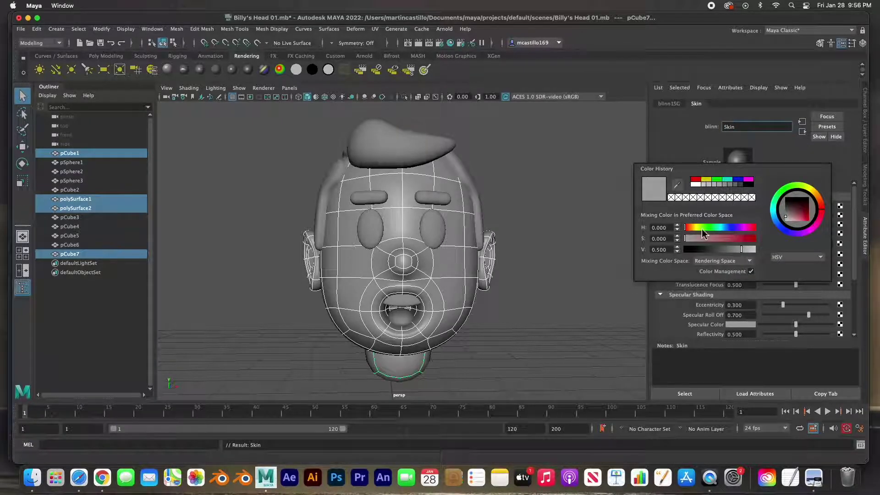
pyautogui.click(718, 239)
pyautogui.click(694, 228)
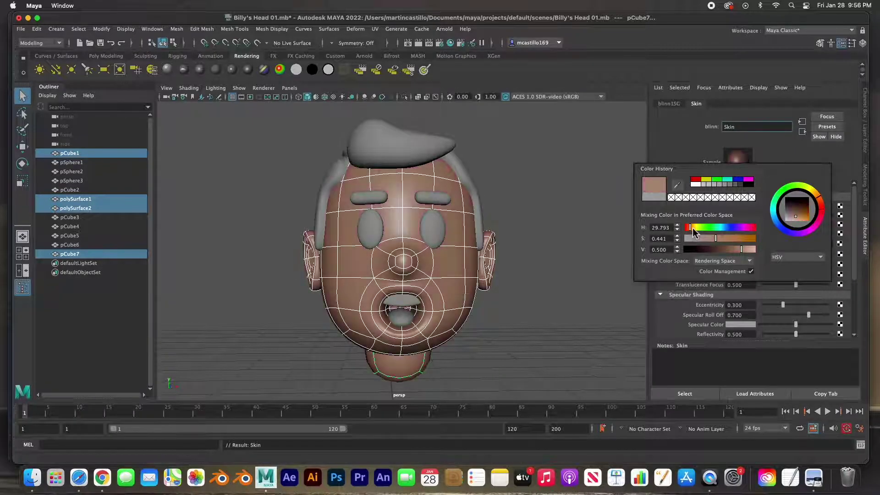
pyautogui.click(695, 228)
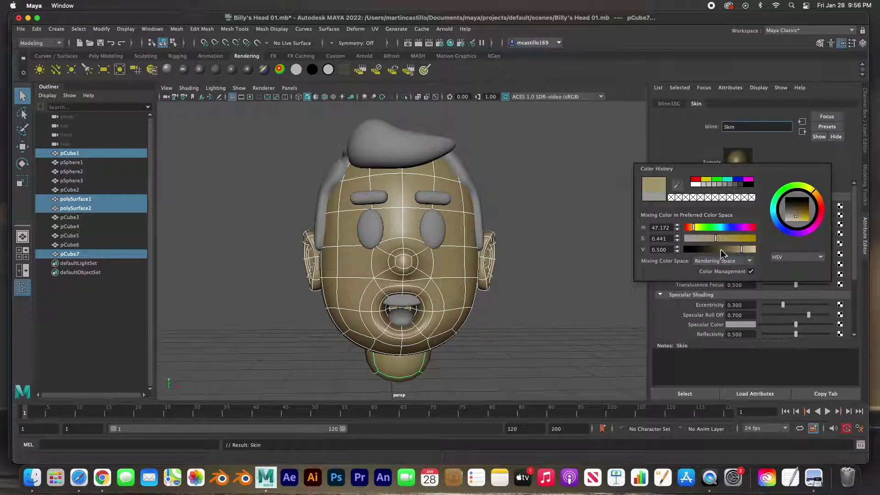
pyautogui.click(746, 251)
pyautogui.click(690, 228)
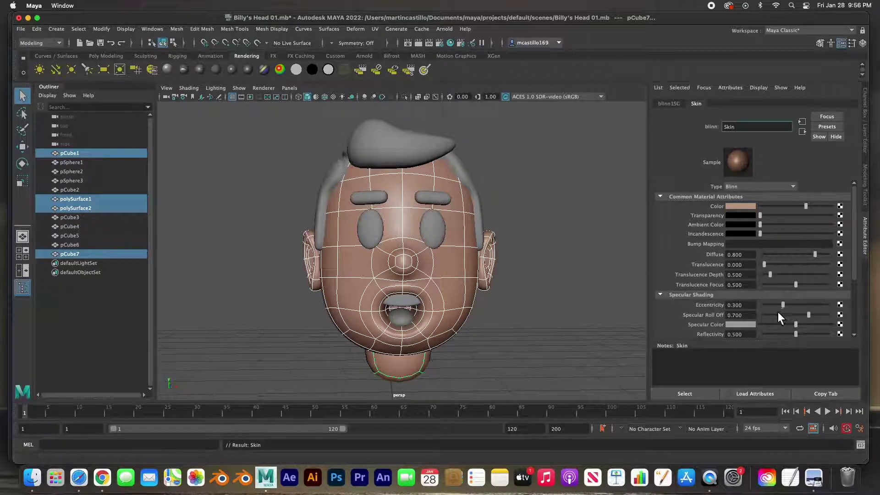
# Set the Skin material's eccentricity to about 0.431 and its specular roll off to about 0.533
pyautogui.moveTo(787, 306); pyautogui.dragTo(791, 307)
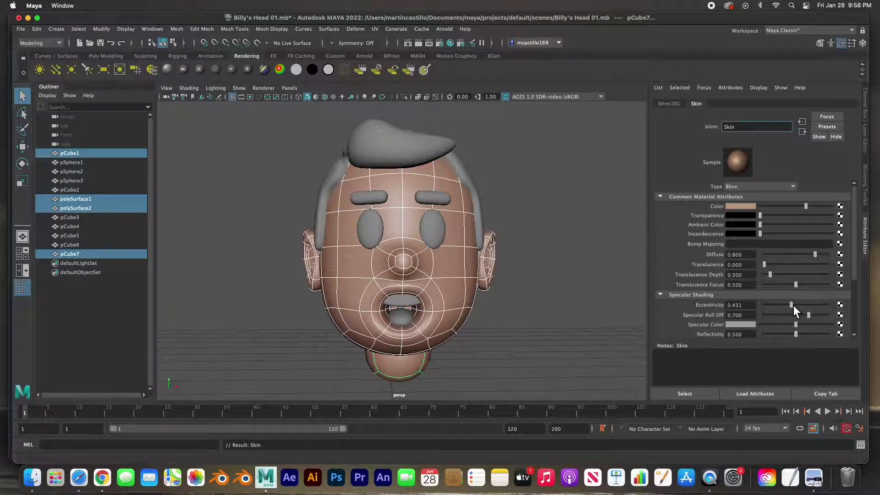
pyautogui.moveTo(810, 317); pyautogui.dragTo(800, 318)
# Tint the Skin material's specular color a muted red with hue 4.965, saturation 0.490 and value 0.500, and save the scene
pyautogui.click(738, 325)
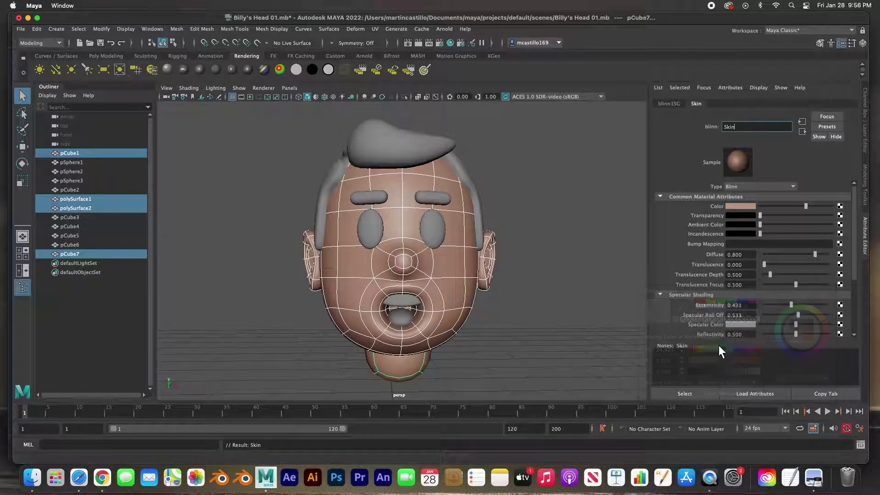
pyautogui.click(745, 325)
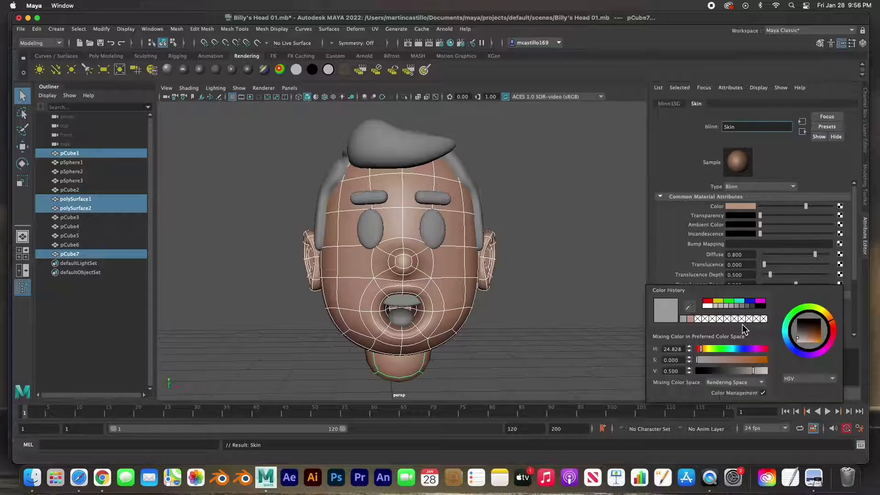
pyautogui.moveTo(702, 350); pyautogui.dragTo(724, 361)
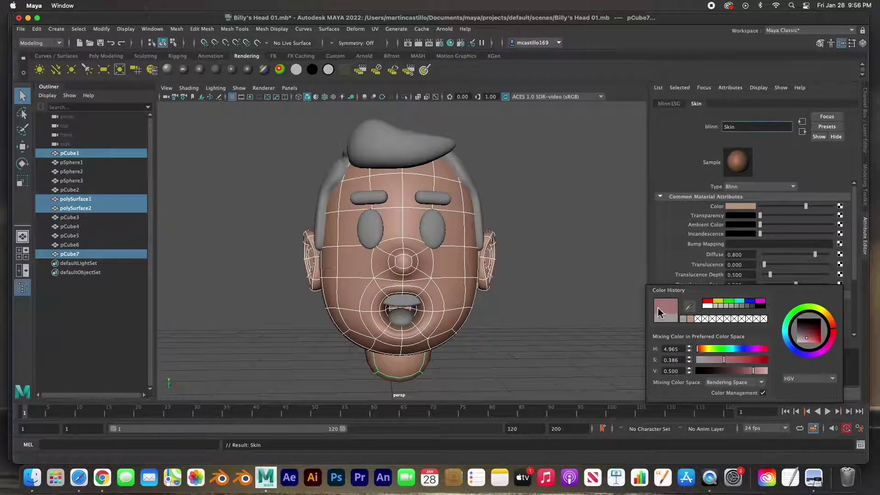
pyautogui.moveTo(732, 362); pyautogui.dragTo(732, 362)
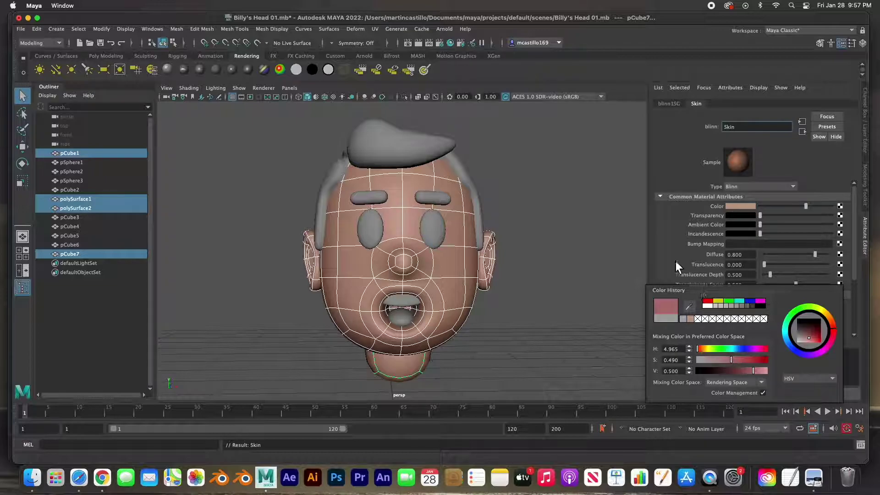
pyautogui.click(557, 252)
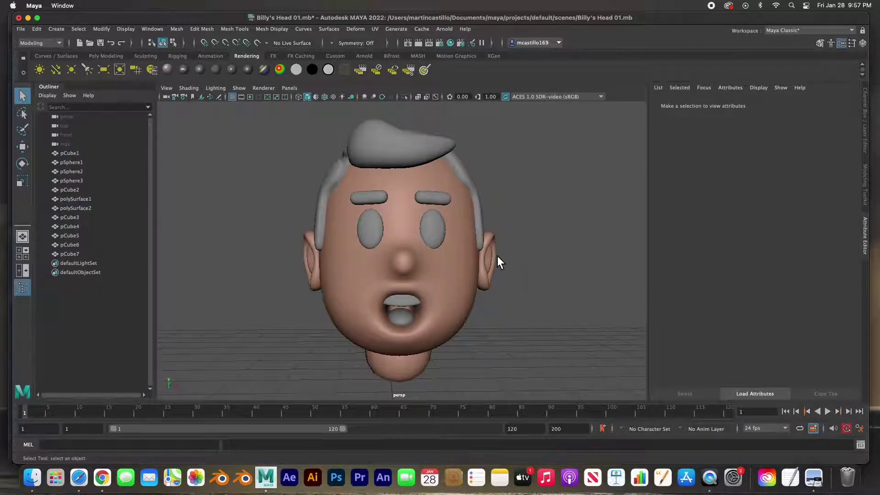
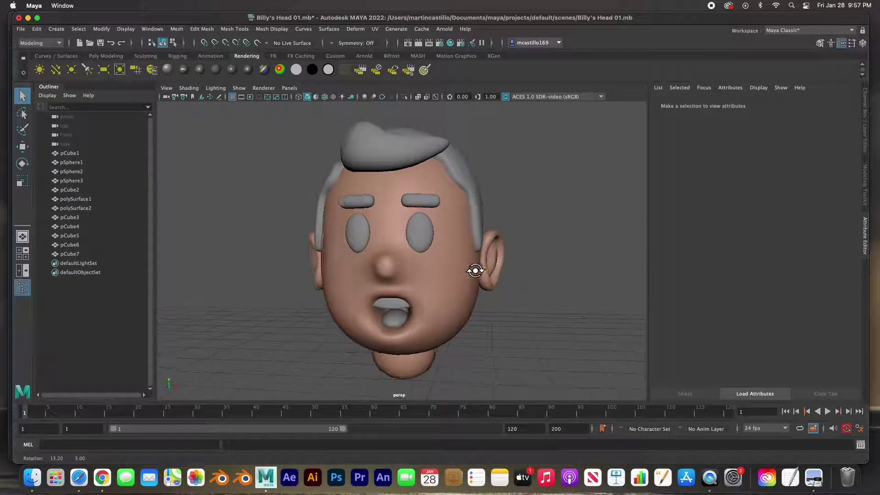
pyautogui.press('super+s')
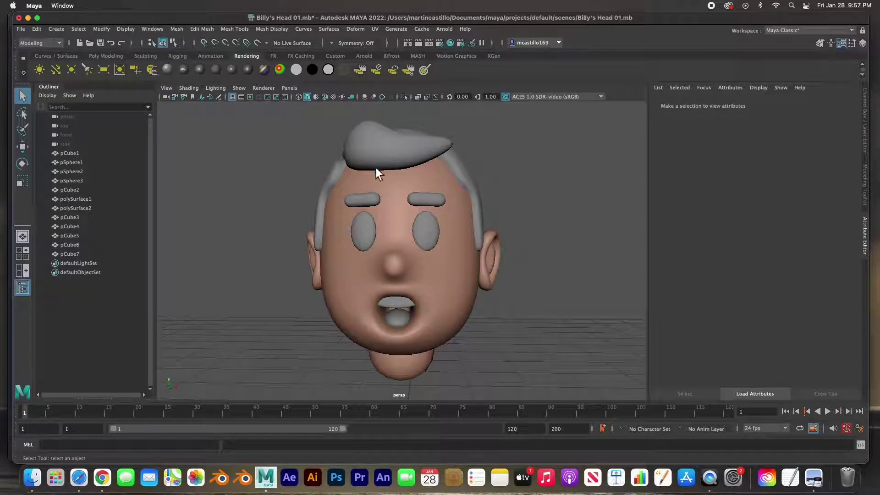
# Assign a new Blinn material named eyes to both eye spheres
pyautogui.click(365, 232)
pyautogui.keyDown('shift'); pyautogui.click(429, 244); pyautogui.keyUp('shift')
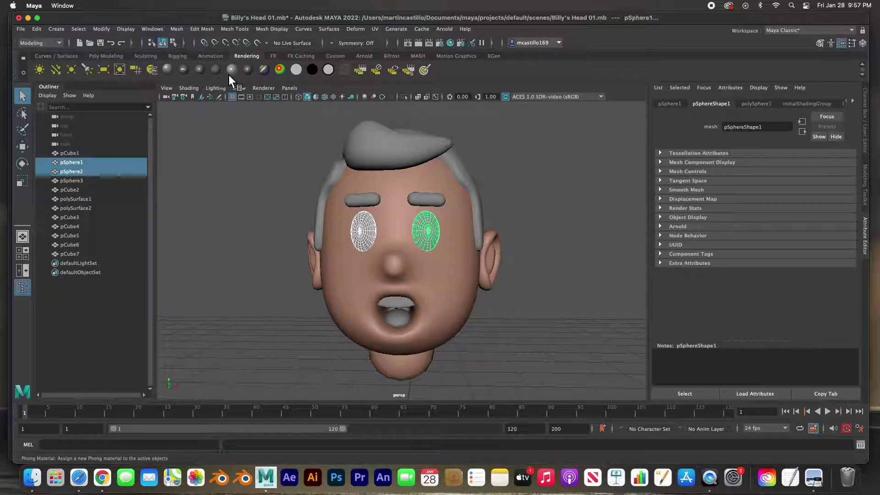
pyautogui.click(201, 70)
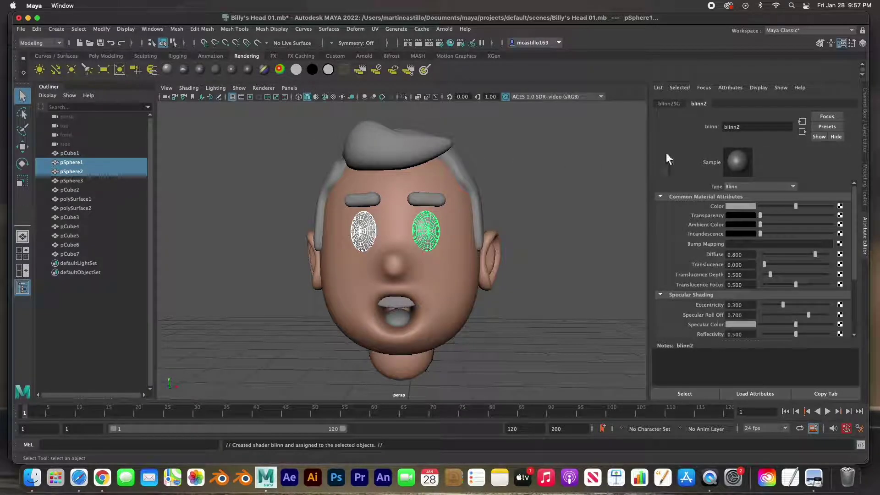
pyautogui.doubleClick(754, 129)
pyautogui.write('eyes')
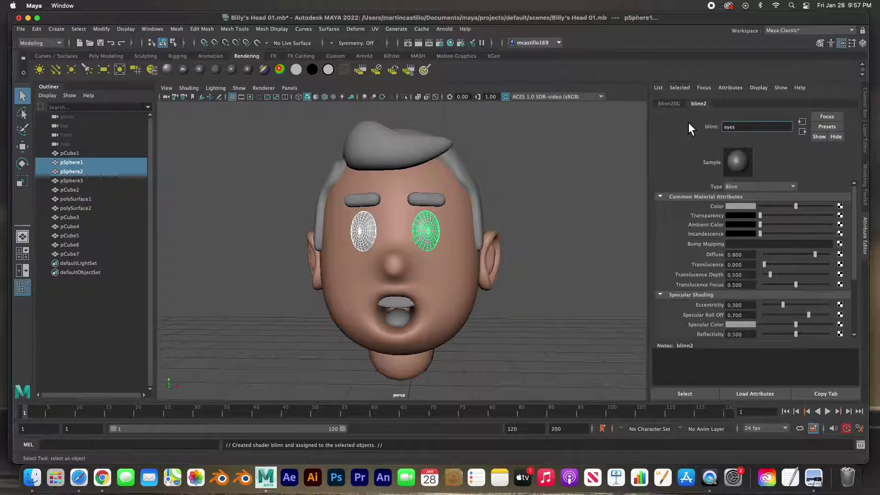
pyautogui.press('Return')
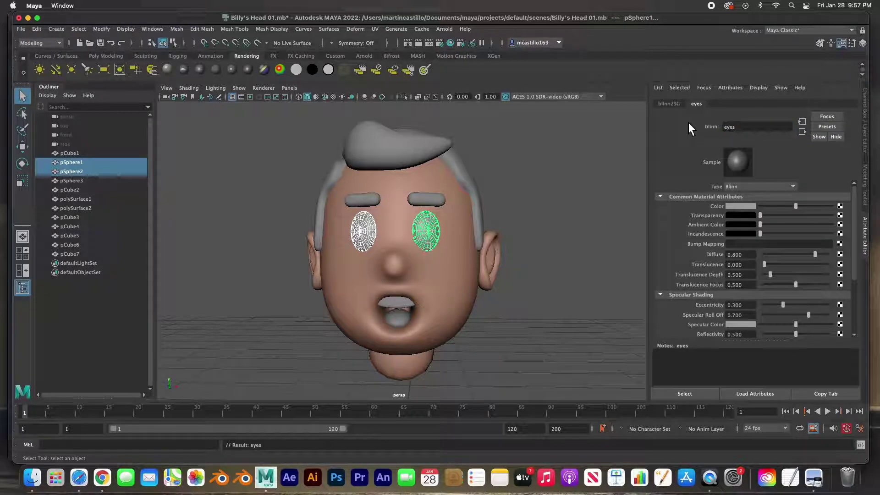
# Set the eyes material's color to a very dark brown with hue 29.793, saturation 0.621 and value 0.049
pyautogui.click(740, 208)
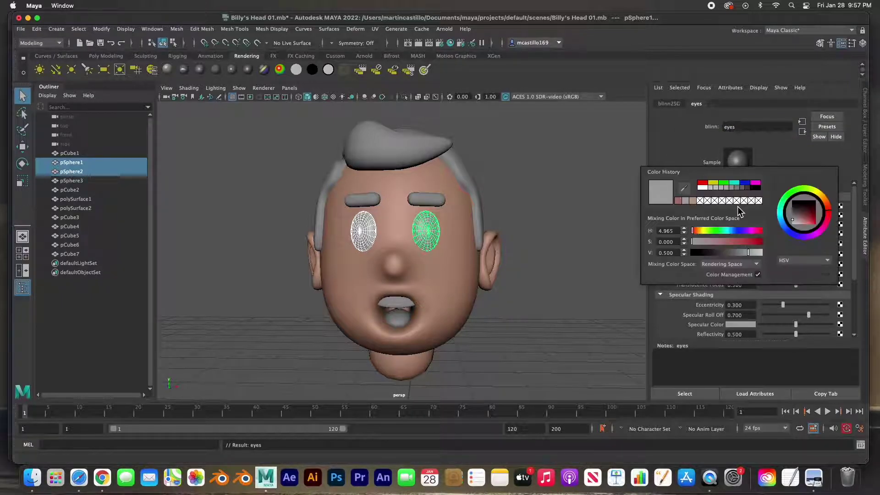
pyautogui.click(757, 189)
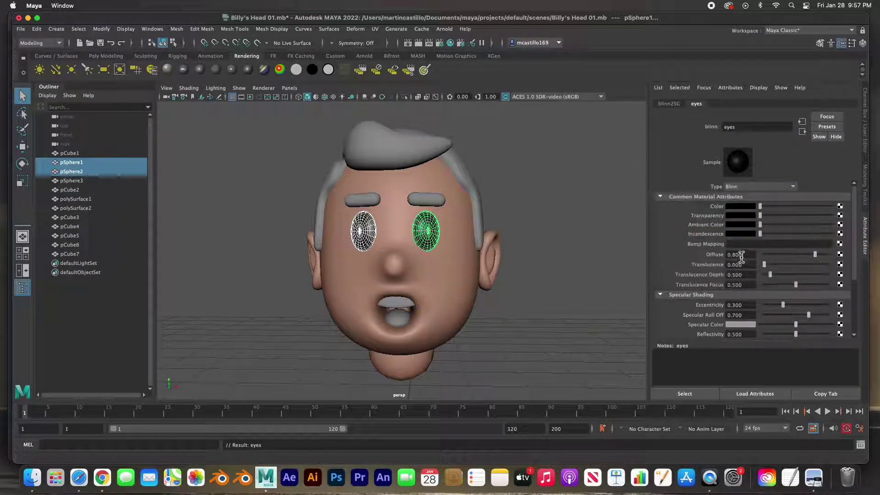
pyautogui.click(741, 207)
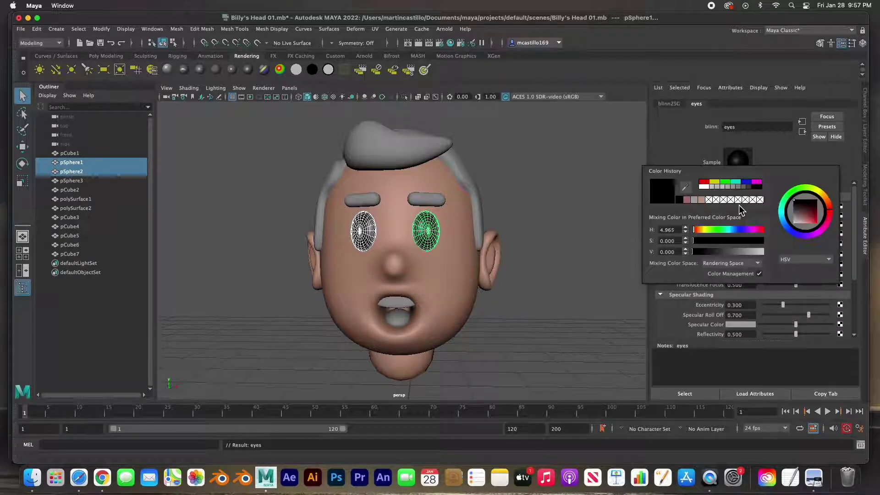
pyautogui.click(699, 231)
pyautogui.moveTo(727, 241); pyautogui.dragTo(740, 242)
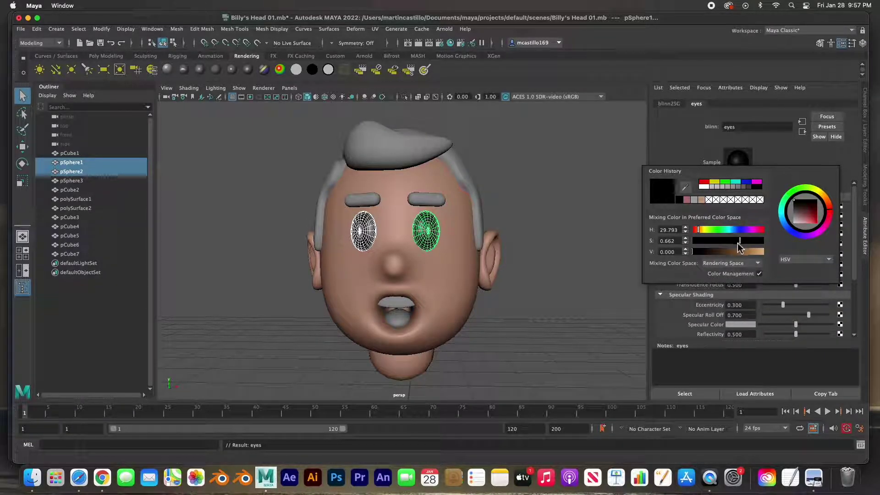
pyautogui.click(705, 251)
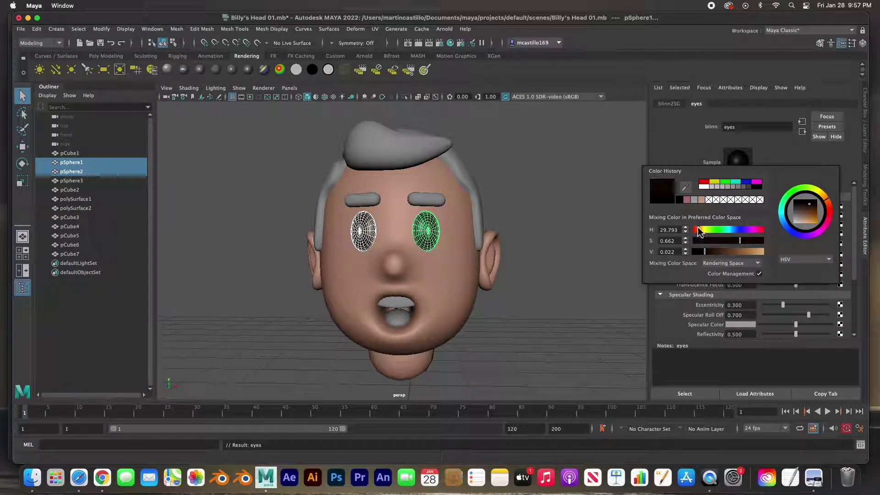
pyautogui.moveTo(738, 242); pyautogui.dragTo(714, 254)
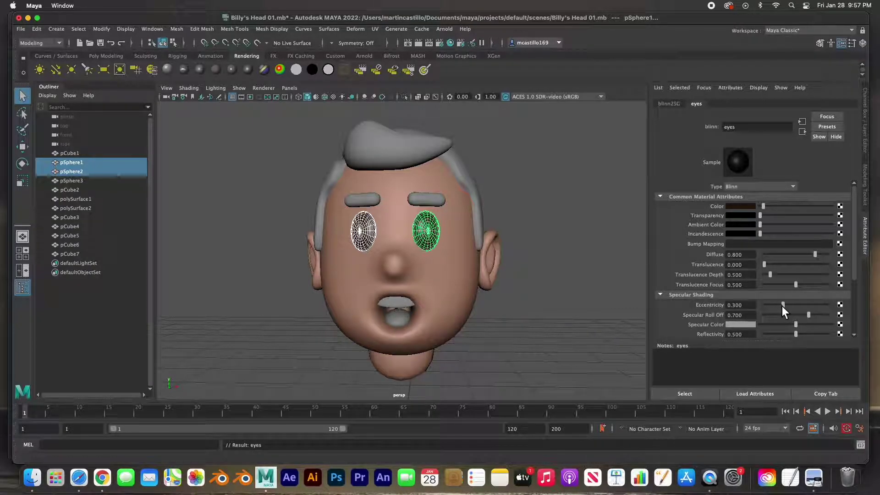
# Set the eyes material's eccentricity to about 0.234 and specular roll off to 1.000, and brighten its specular color to the maximum
pyautogui.moveTo(787, 308)
pyautogui.mouseDown()
pyautogui.moveTo(811, 307)
pyautogui.moveTo(786, 308)
pyautogui.mouseUp()
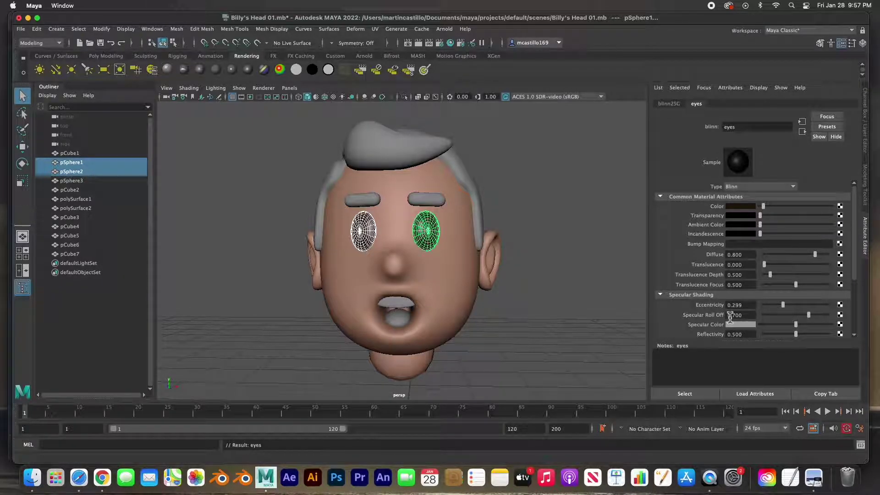
pyautogui.moveTo(812, 316); pyautogui.dragTo(840, 316)
pyautogui.moveTo(780, 306); pyautogui.dragTo(782, 306)
pyautogui.click(737, 162)
pyautogui.moveTo(799, 326); pyautogui.dragTo(826, 326)
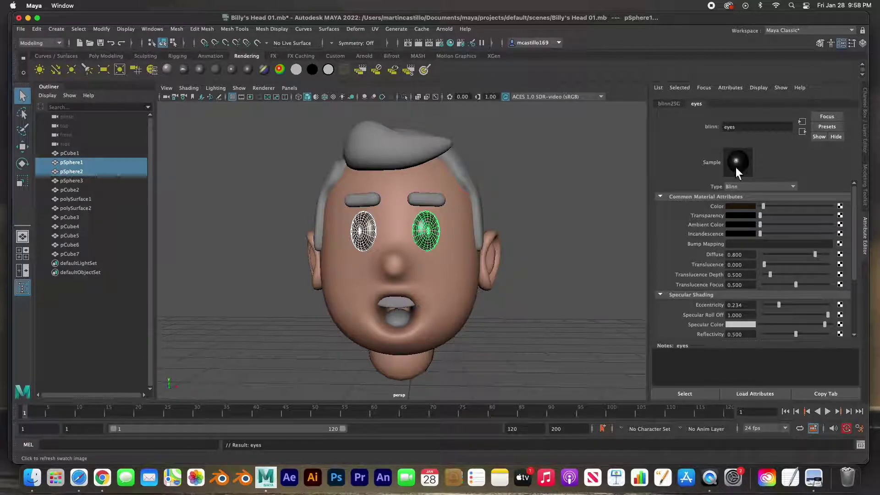
pyautogui.click(737, 326)
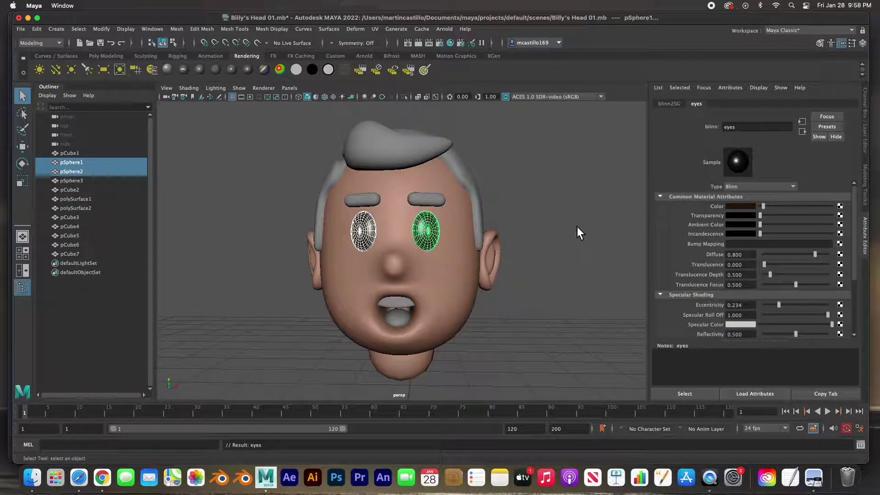
pyautogui.click(510, 226)
# Tighten the highlight on the eyes by setting the eyes material's eccentricity to about 0.139
pyautogui.keyDown('alt'); pyautogui.moveTo(456, 256); pyautogui.dragTo(431, 240); pyautogui.keyUp('alt')
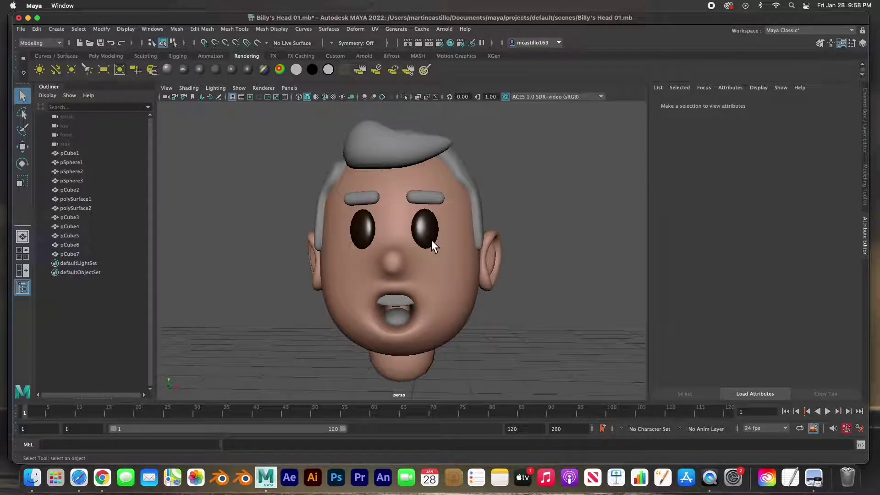
pyautogui.click(429, 239)
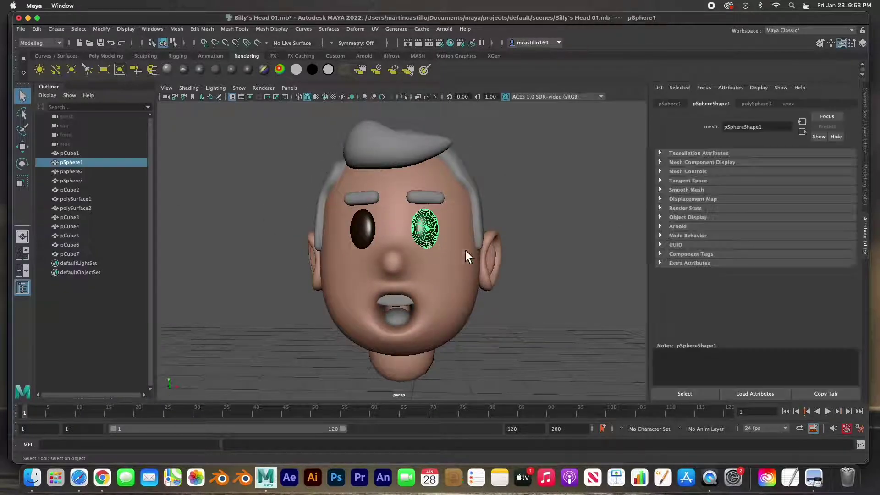
pyautogui.click(788, 105)
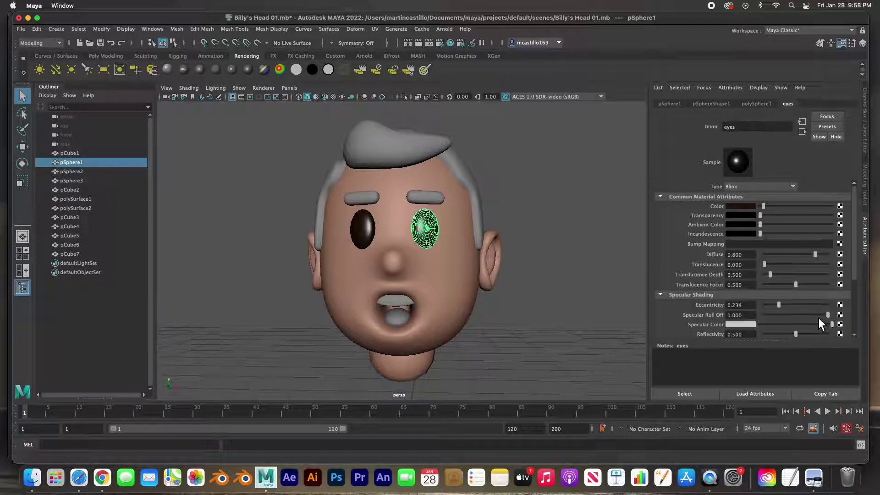
pyautogui.moveTo(783, 309); pyautogui.dragTo(775, 307)
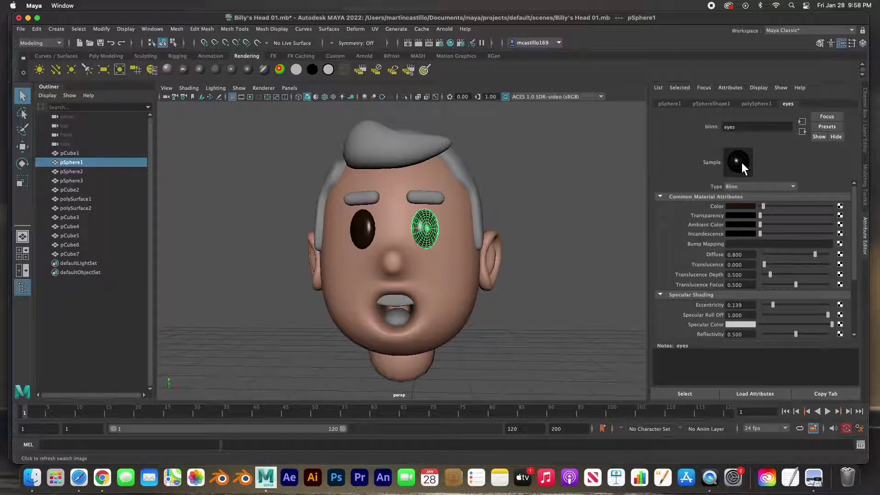
pyautogui.click(564, 211)
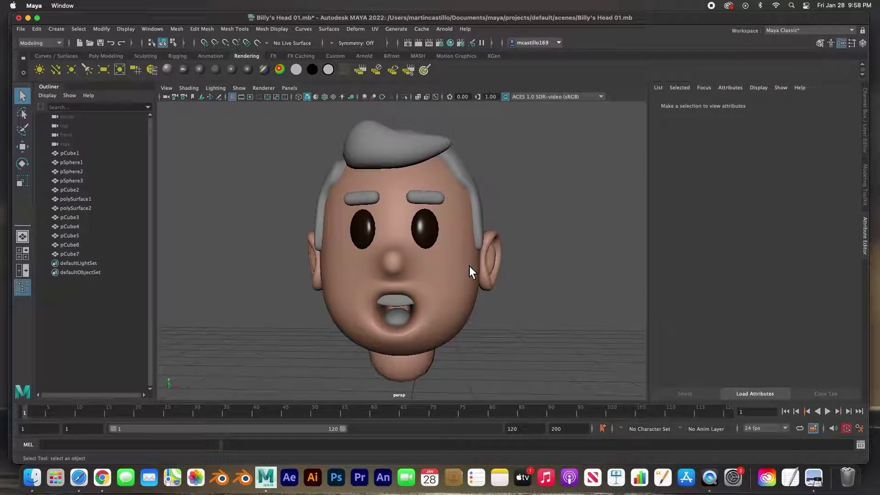
# Assign a new Blinn material named Tounge to the tongue sphere in the mouth
pyautogui.click(399, 320)
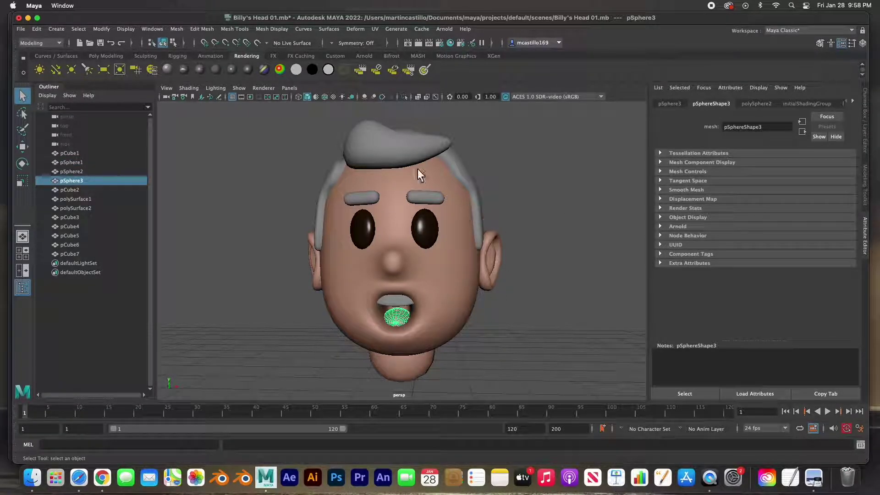
pyautogui.click(201, 72)
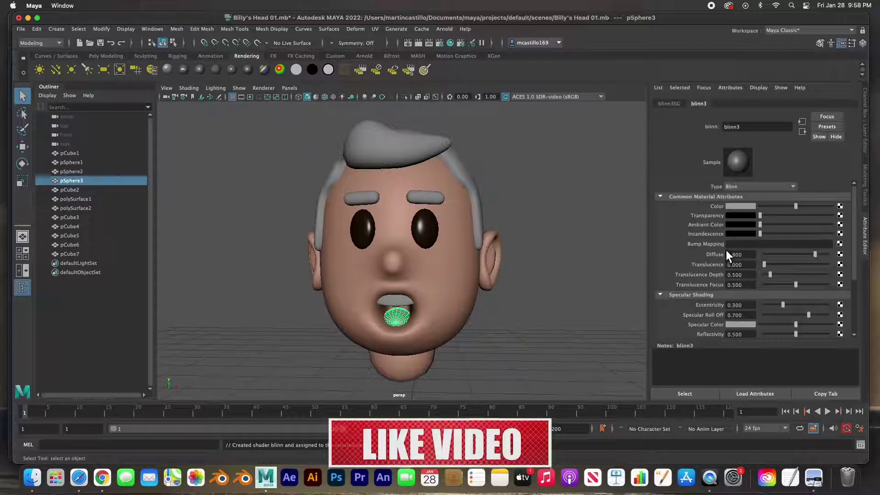
pyautogui.doubleClick(734, 128)
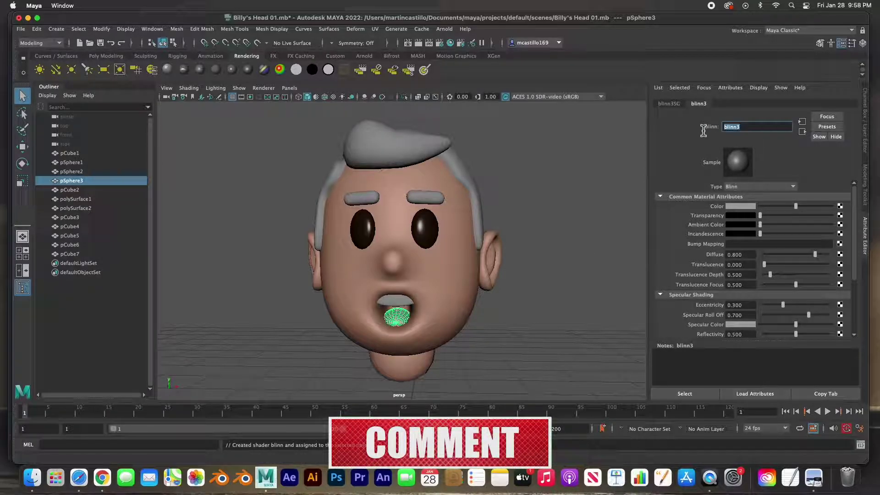
pyautogui.write('T')
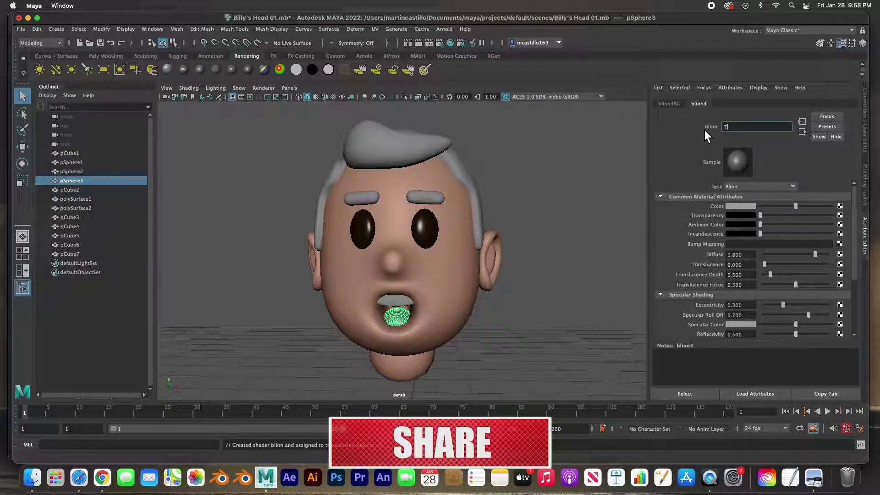
pyautogui.write('ounge')
pyautogui.press('Return')
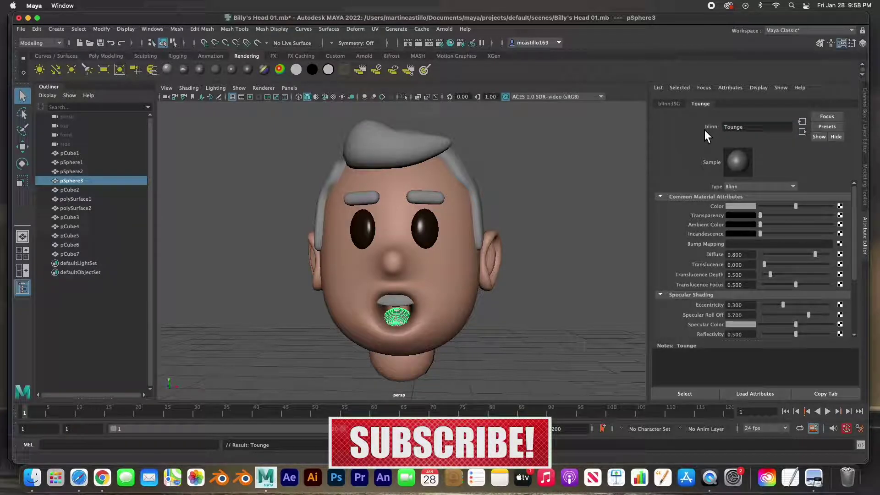
# Give the Tounge material the recently used muted red color, with eccentricity about 0.504 and specular roll off about 0.657
pyautogui.click(741, 207)
pyautogui.click(710, 200)
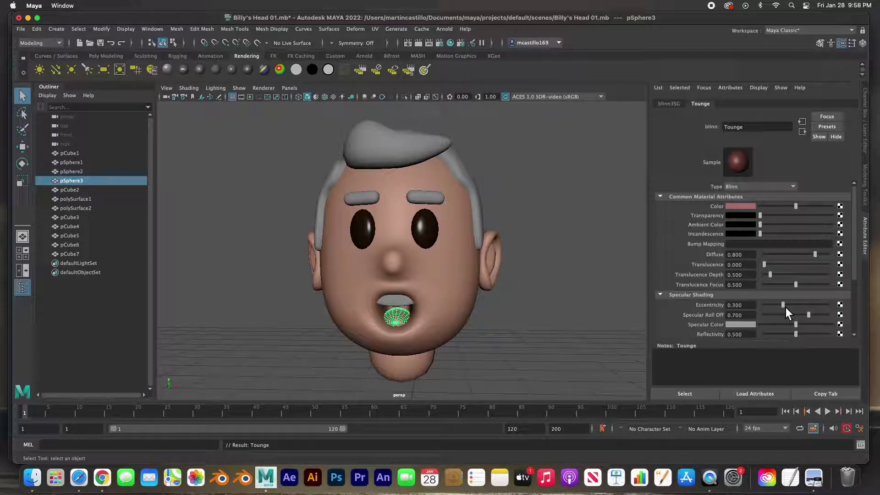
pyautogui.moveTo(786, 307); pyautogui.dragTo(807, 316)
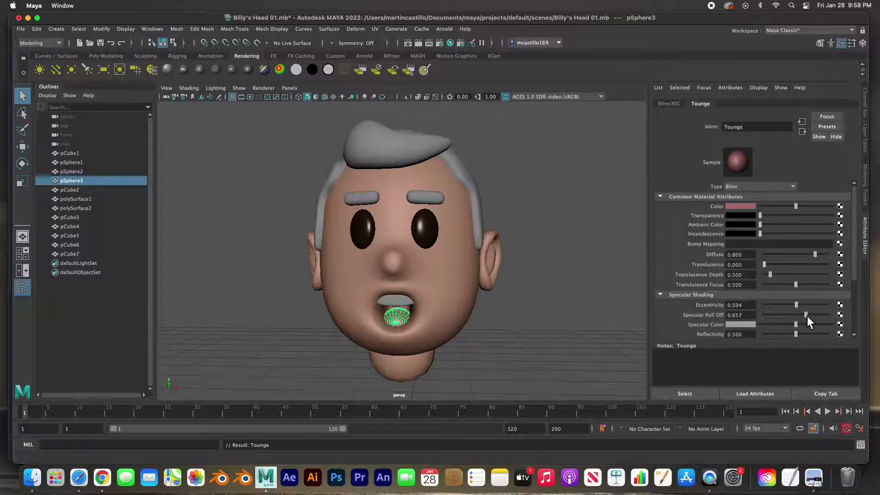
# Tint the Tounge material's specular color a muted red with hue 4.965, saturation 0.531 and value 0.500
pyautogui.click(739, 327)
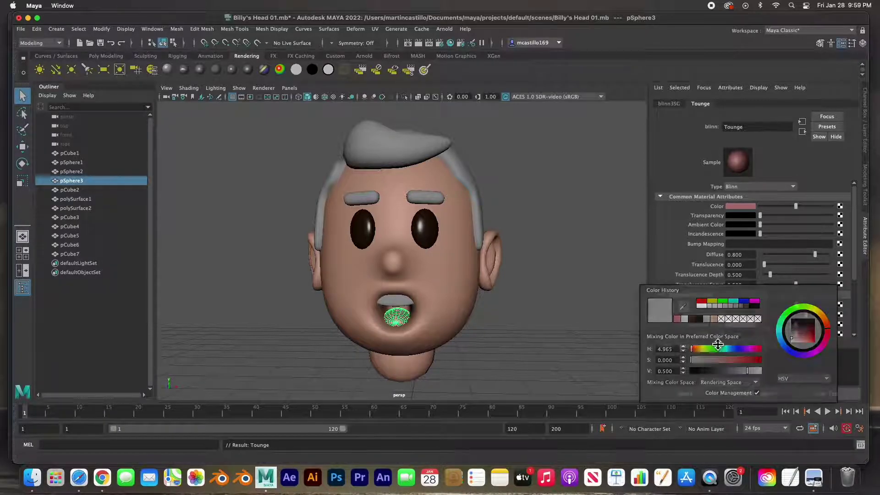
pyautogui.click(738, 327)
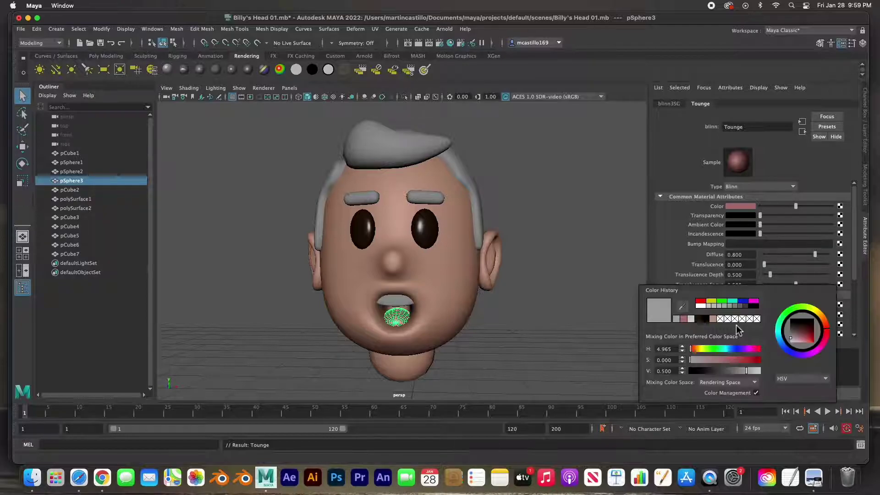
pyautogui.moveTo(699, 362); pyautogui.dragTo(724, 363)
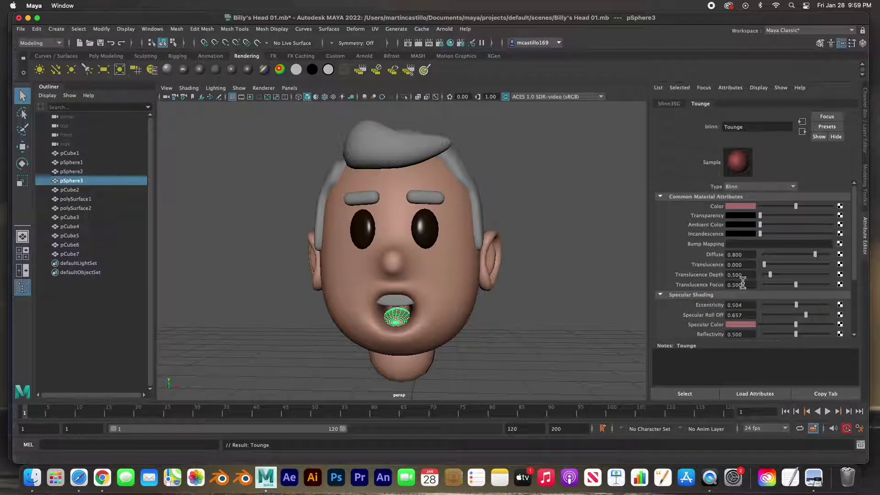
pyautogui.click(742, 326)
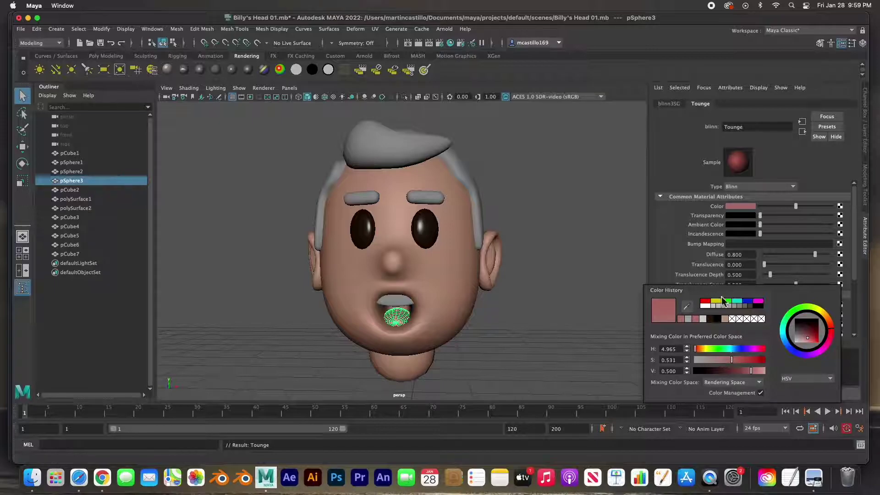
pyautogui.click(545, 239)
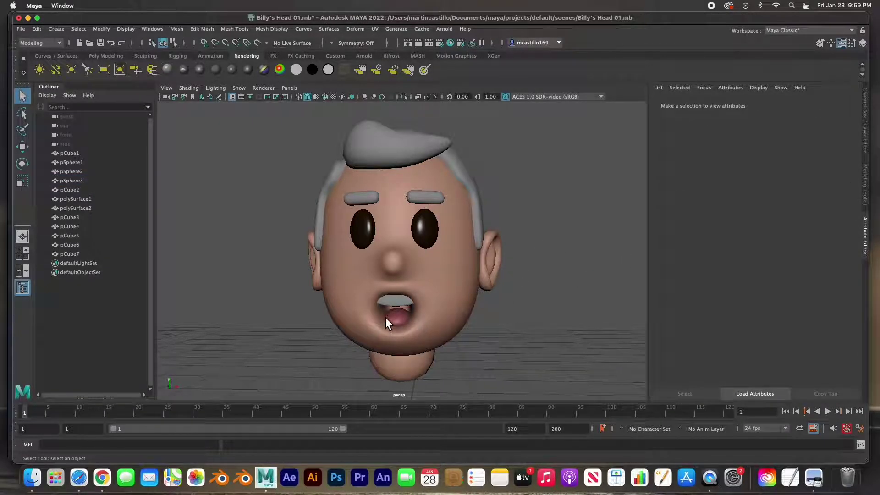
# Assign one new Blinn material to both eyebrows, the front hair tuft and the hair around the sides
pyautogui.keyDown('alt'); pyautogui.moveTo(404, 323); pyautogui.dragTo(404, 275); pyautogui.keyUp('alt')
pyautogui.click(405, 203)
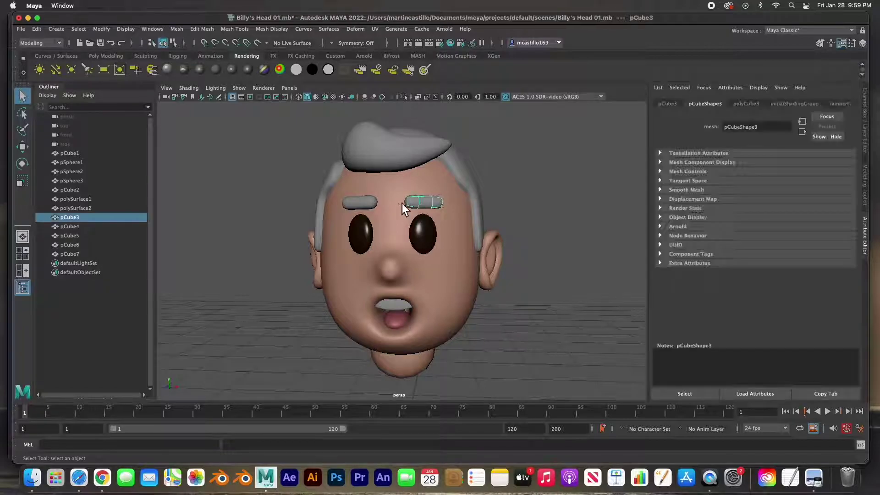
pyautogui.keyDown('shift'); pyautogui.click(364, 203); pyautogui.keyUp('shift')
pyautogui.keyDown('shift'); pyautogui.click(384, 146); pyautogui.keyUp('shift')
pyautogui.keyDown('shift'); pyautogui.click(331, 181); pyautogui.keyUp('shift')
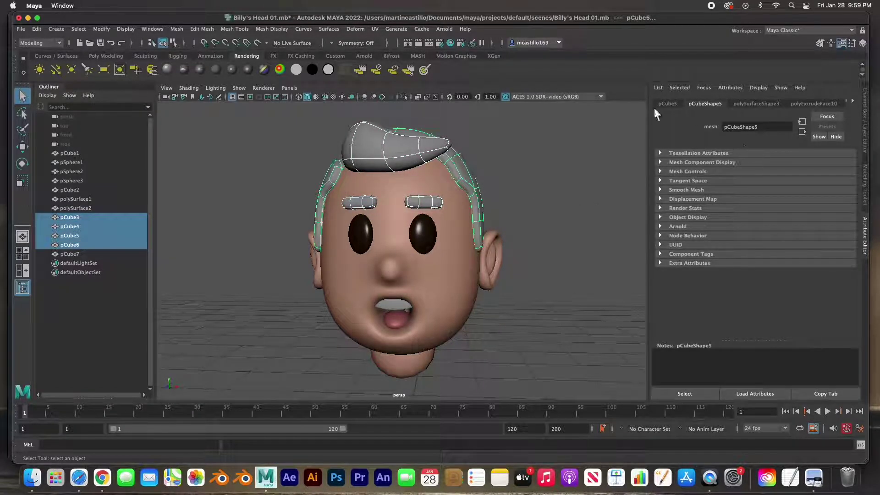
pyautogui.click(200, 69)
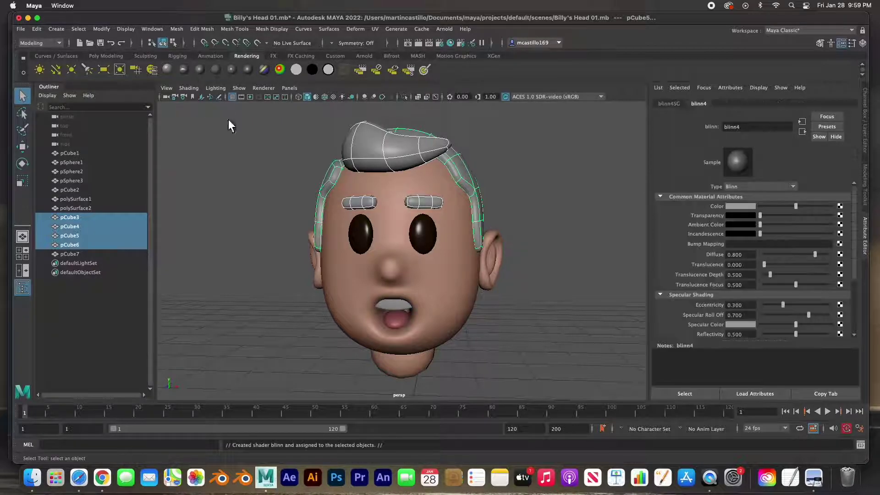
# Color the new hair material brown with hue 29.793, saturation 0.621 and value 0.190, and set its eccentricity to about 0.489
pyautogui.click(749, 208)
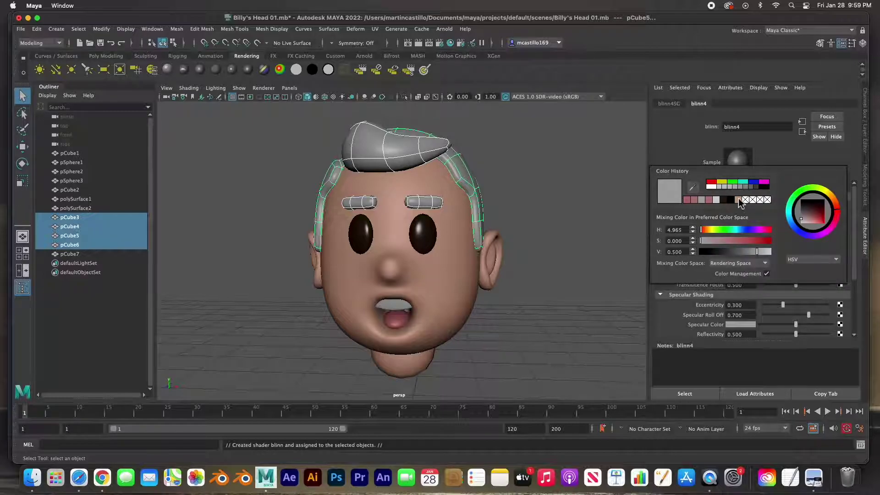
pyautogui.click(726, 201)
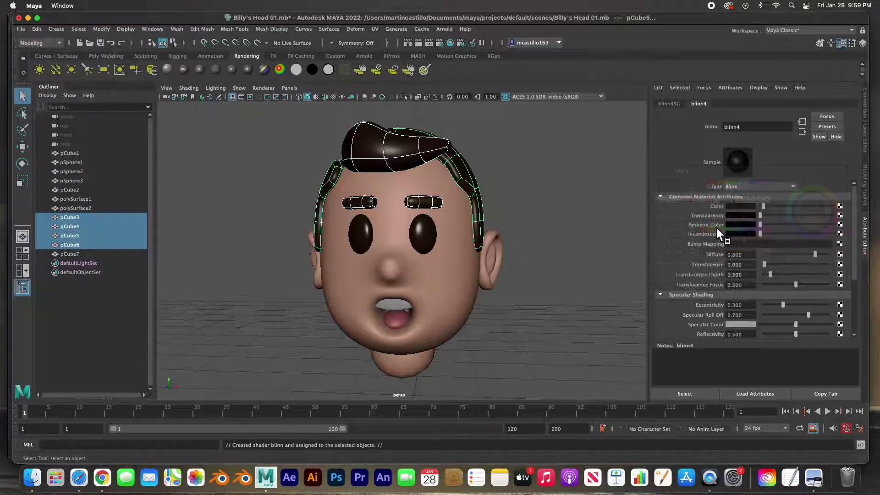
pyautogui.click(744, 206)
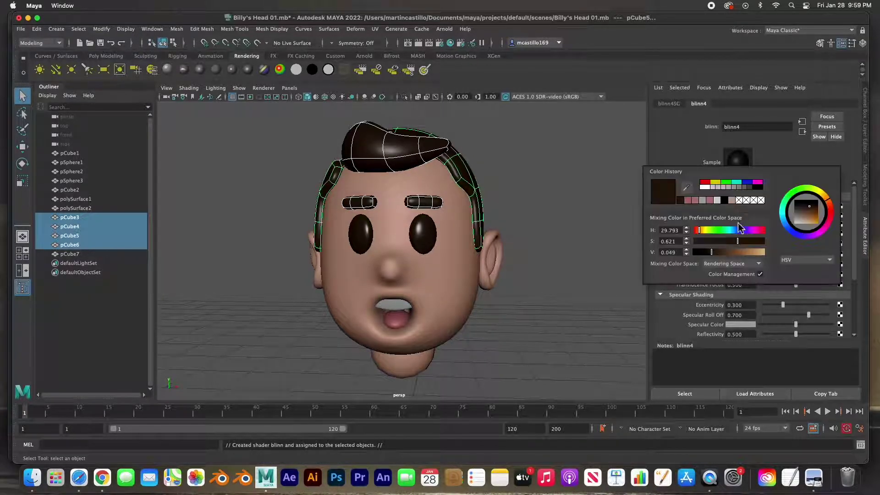
pyautogui.moveTo(716, 253); pyautogui.dragTo(732, 255)
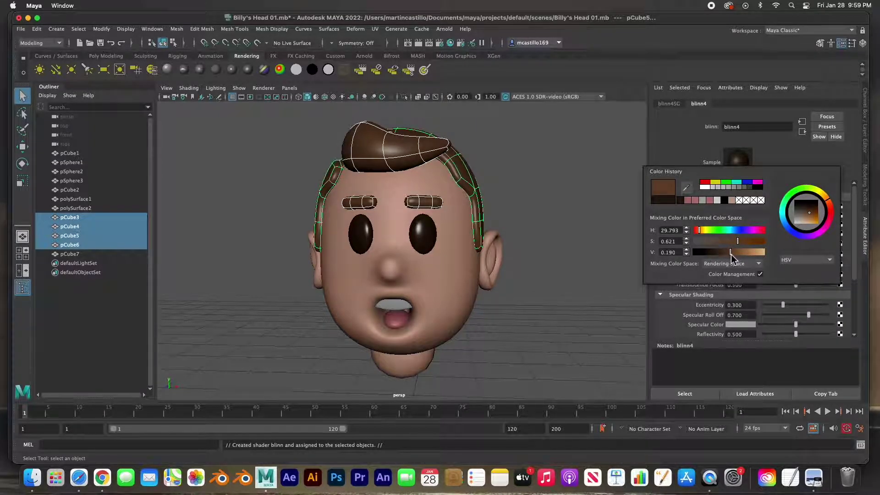
pyautogui.click(713, 314)
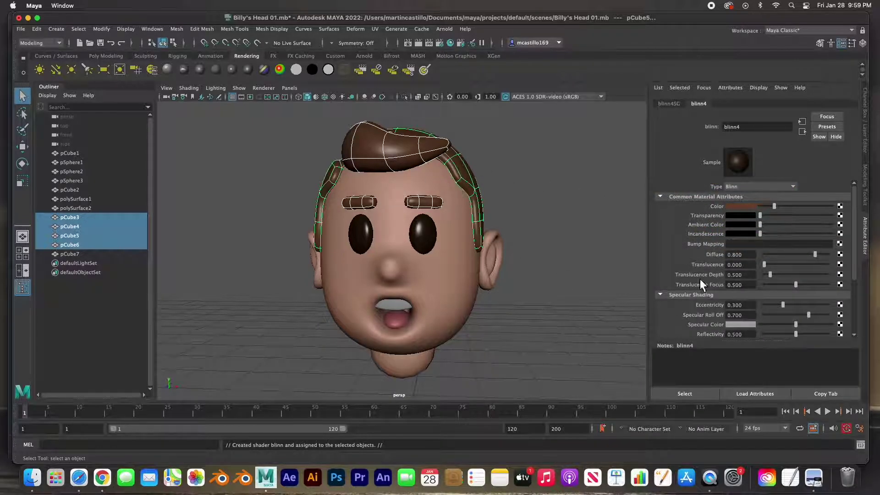
pyautogui.moveTo(782, 304); pyautogui.dragTo(798, 308)
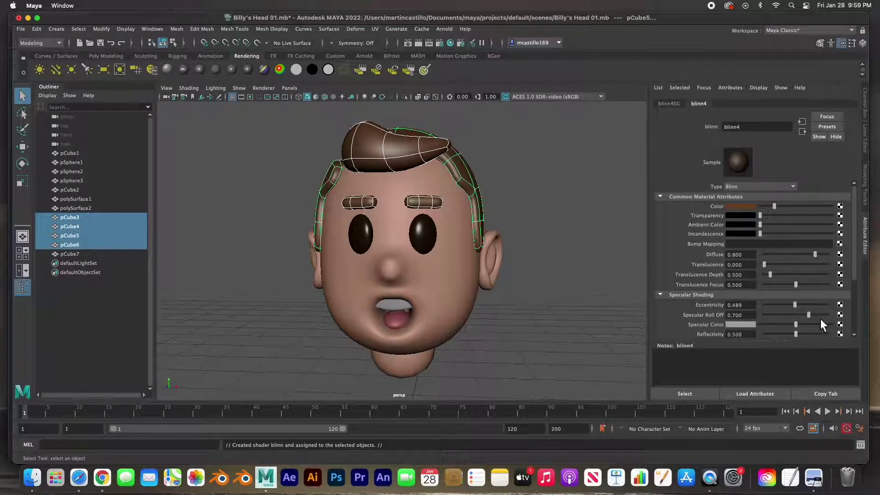
# Set the hair material's specular roll off to about 0.504 and tint its specular color orange-brown
pyautogui.moveTo(812, 316); pyautogui.dragTo(799, 318)
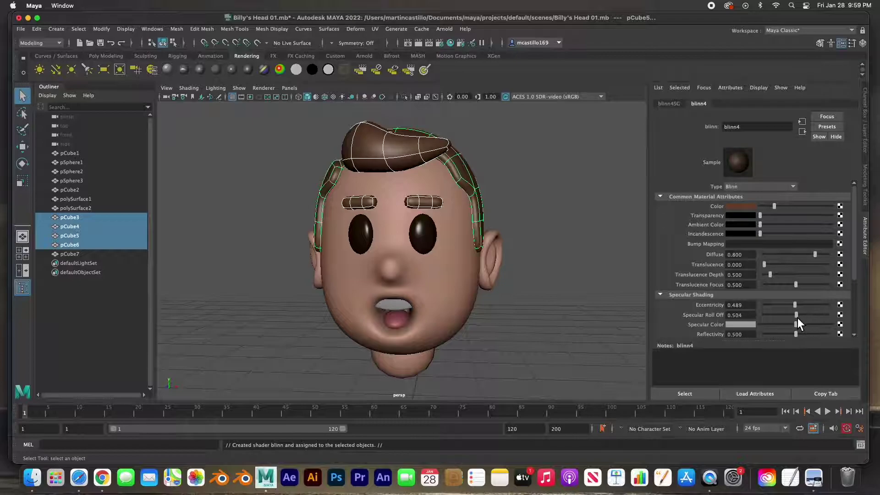
pyautogui.click(745, 325)
pyautogui.click(742, 326)
pyautogui.moveTo(738, 375); pyautogui.dragTo(760, 376)
pyautogui.click(491, 175)
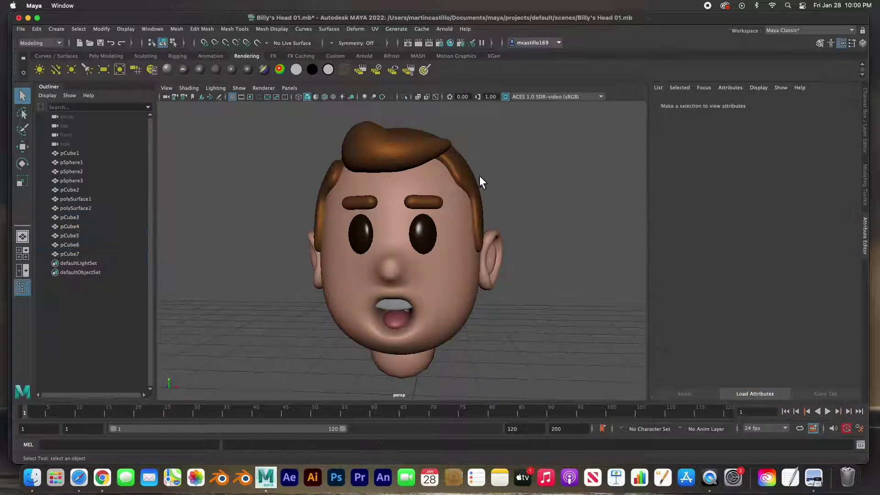
pyautogui.moveTo(458, 167)
pyautogui.keyDown('alt'); pyautogui.mouseDown()
pyautogui.moveTo(378, 177)
pyautogui.moveTo(385, 228)
pyautogui.moveTo(495, 197)
pyautogui.moveTo(449, 173)
pyautogui.moveTo(466, 163)
pyautogui.moveTo(489, 167)
pyautogui.moveTo(464, 172)
pyautogui.mouseUp(); pyautogui.keyUp('alt')
# Assign a new Blinn material to the upper teeth and name it Teeth
pyautogui.click(415, 294)
pyautogui.moveTo(414, 294)
pyautogui.keyDown('alt'); pyautogui.mouseDown()
pyautogui.moveTo(435, 303)
pyautogui.moveTo(430, 296)
pyautogui.mouseUp(); pyautogui.keyUp('alt')
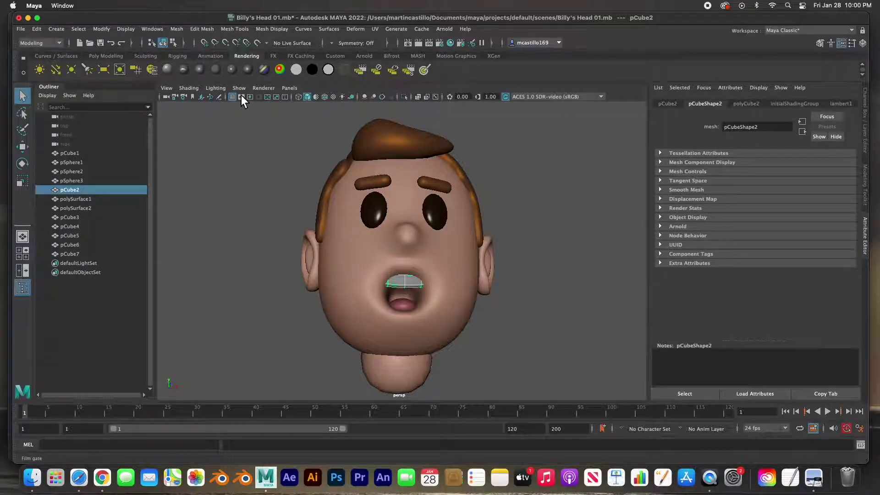
pyautogui.click(200, 71)
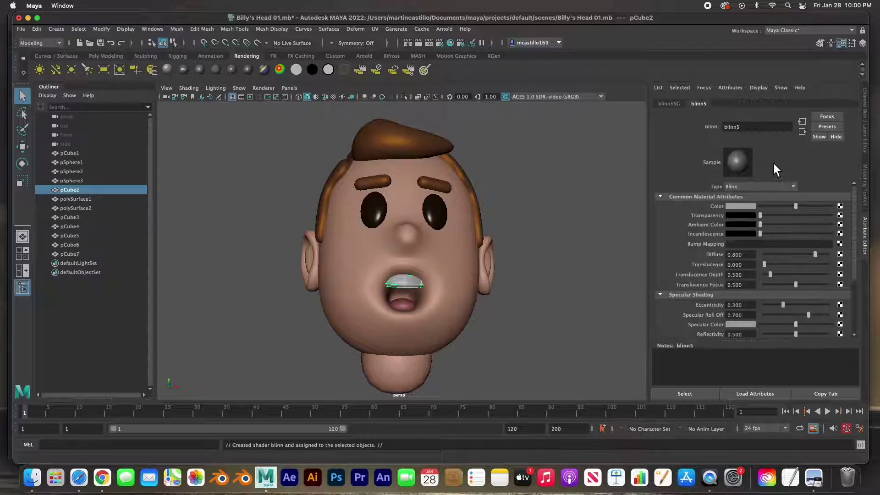
pyautogui.moveTo(761, 127); pyautogui.dragTo(691, 128)
pyautogui.write('T')
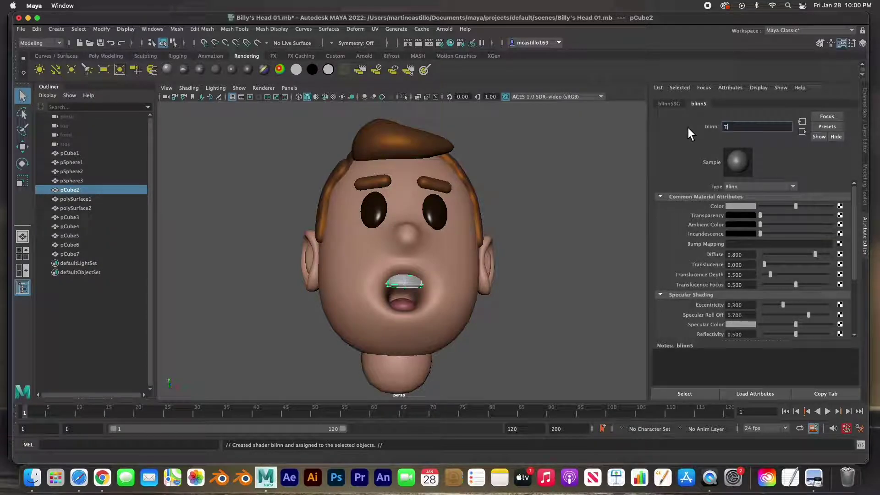
pyautogui.write('eeth')
pyautogui.press('Return')
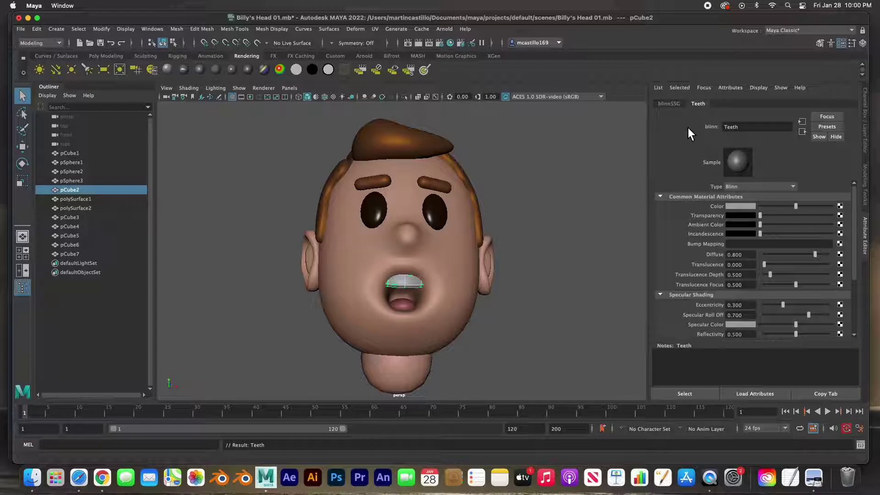
# Set both the color and the specular color of the Teeth material to white
pyautogui.click(739, 206)
pyautogui.click(748, 210)
pyautogui.click(710, 191)
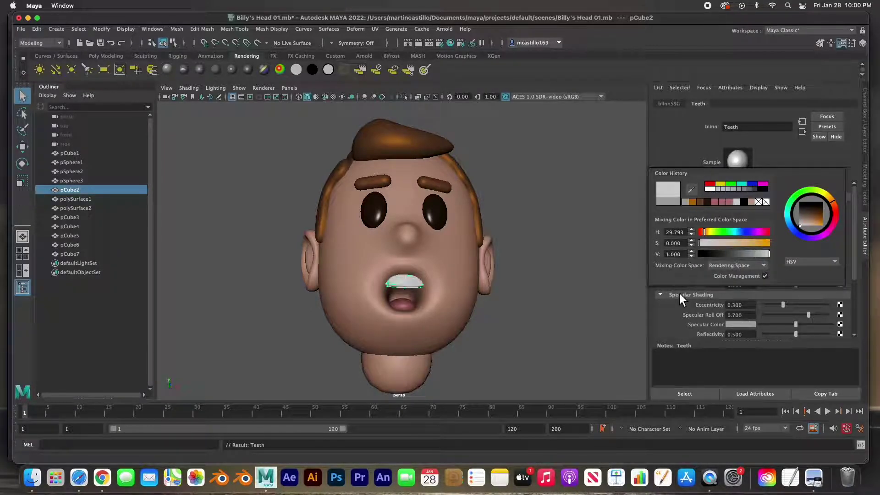
pyautogui.click(739, 327)
pyautogui.click(702, 306)
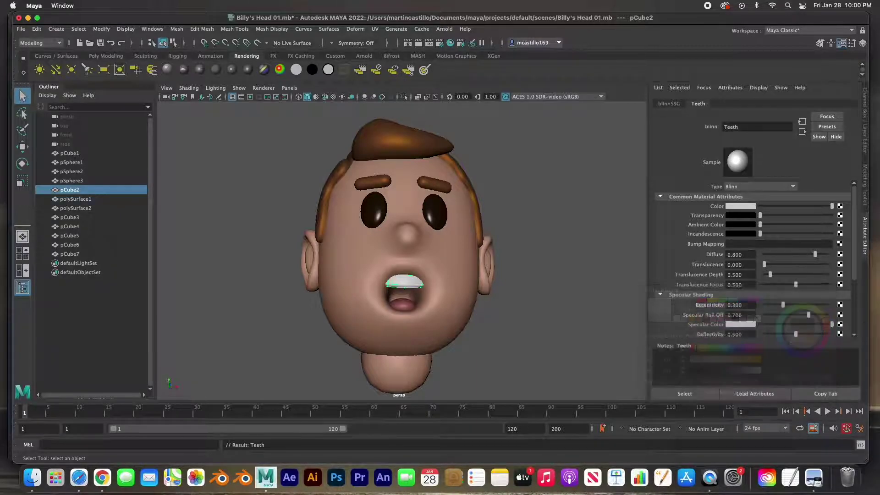
# Set the Teeth material's eccentricity to about 0.153, raise its specular roll off slightly and darken its specular color a little
pyautogui.moveTo(786, 306); pyautogui.dragTo(780, 307)
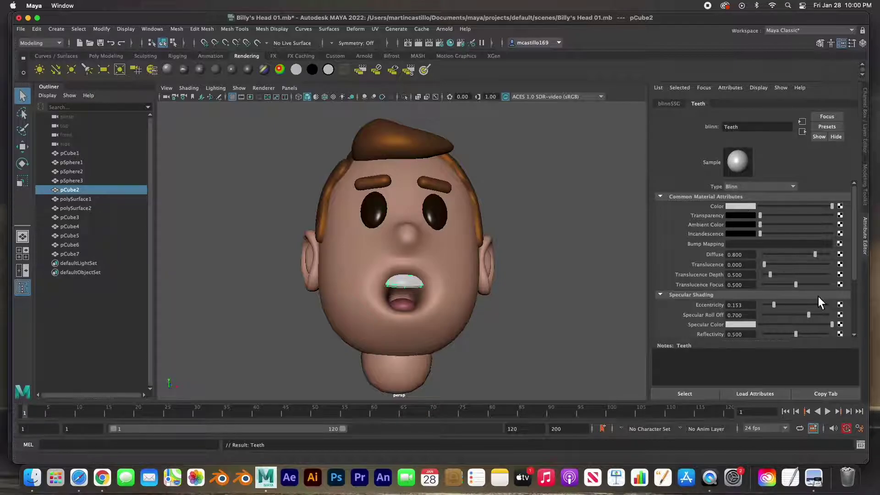
pyautogui.moveTo(811, 317); pyautogui.dragTo(816, 316)
pyautogui.moveTo(833, 325)
pyautogui.mouseDown()
pyautogui.moveTo(812, 327)
pyautogui.moveTo(839, 327)
pyautogui.moveTo(827, 327)
pyautogui.mouseUp()
pyautogui.click(580, 225)
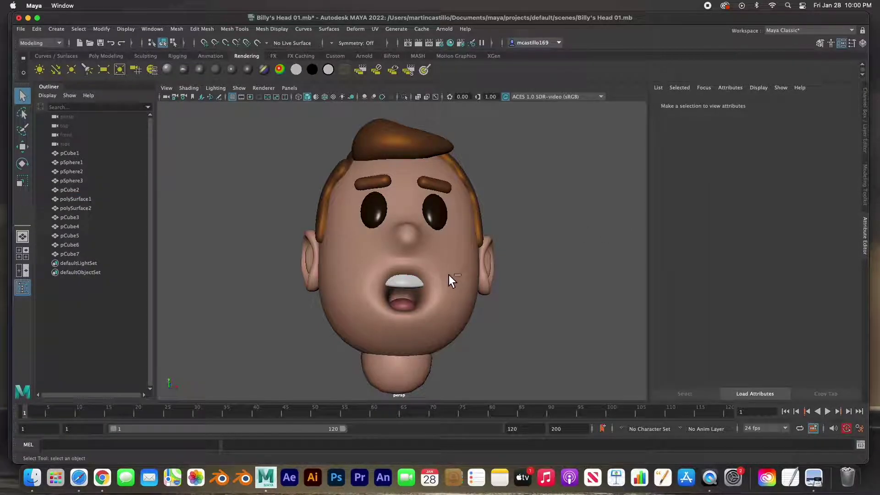
pyautogui.keyDown('alt'); pyautogui.moveTo(446, 272); pyautogui.dragTo(427, 266); pyautogui.keyUp('alt')
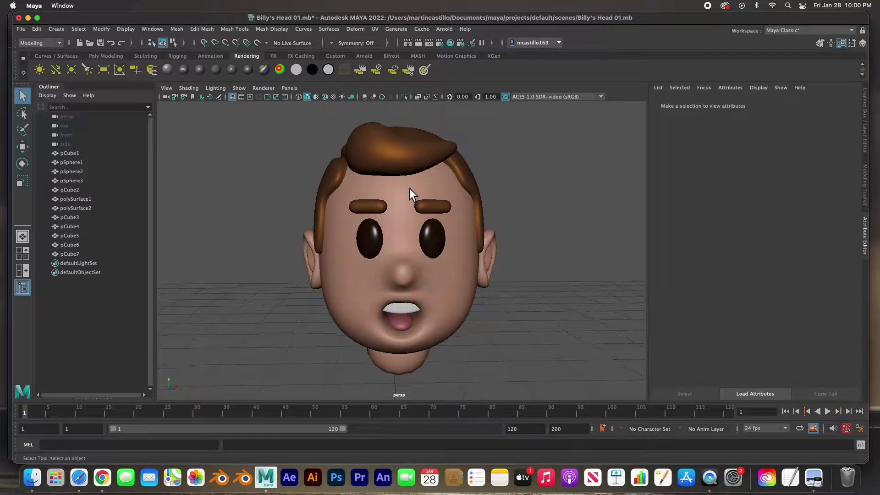
# Slightly lower the eccentricity and specular roll off of the brown hair material
pyautogui.click(402, 162)
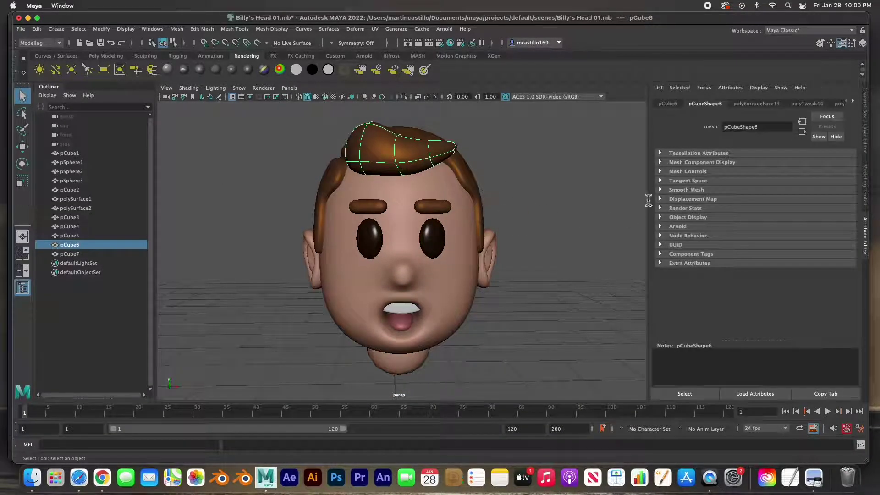
pyautogui.click(855, 102)
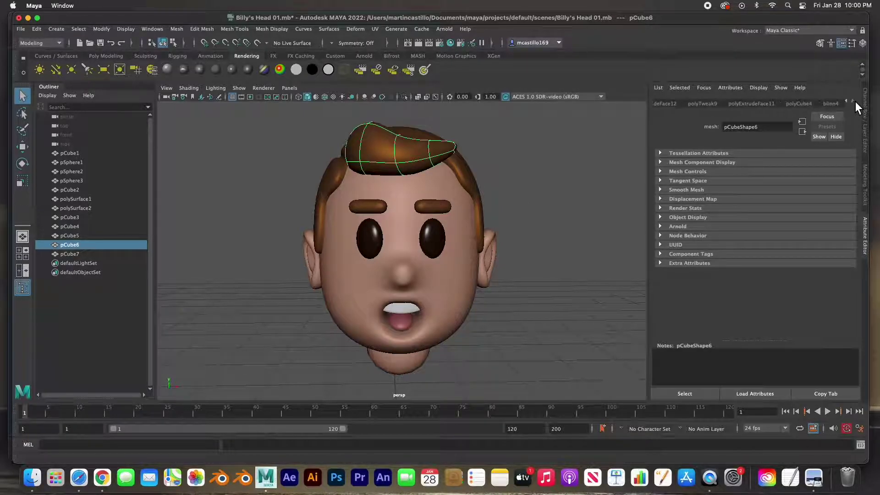
pyautogui.click(831, 104)
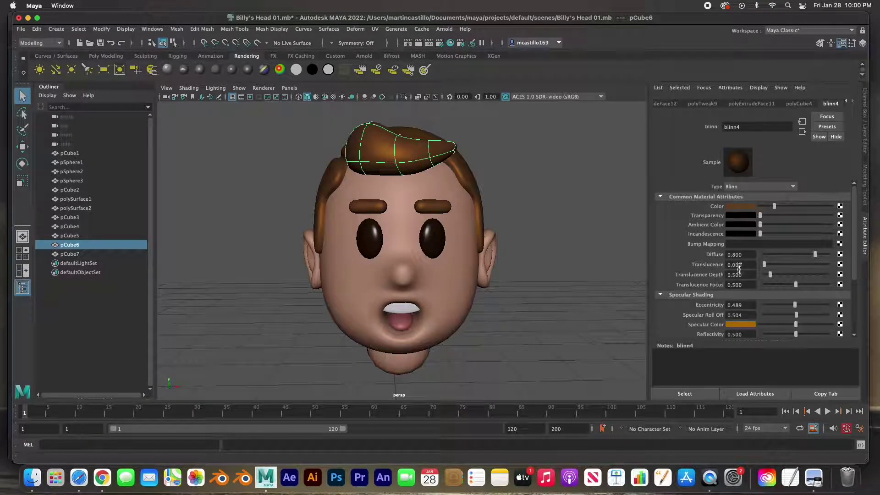
pyautogui.moveTo(796, 306); pyautogui.dragTo(793, 306)
pyautogui.click(791, 318)
pyautogui.click(544, 198)
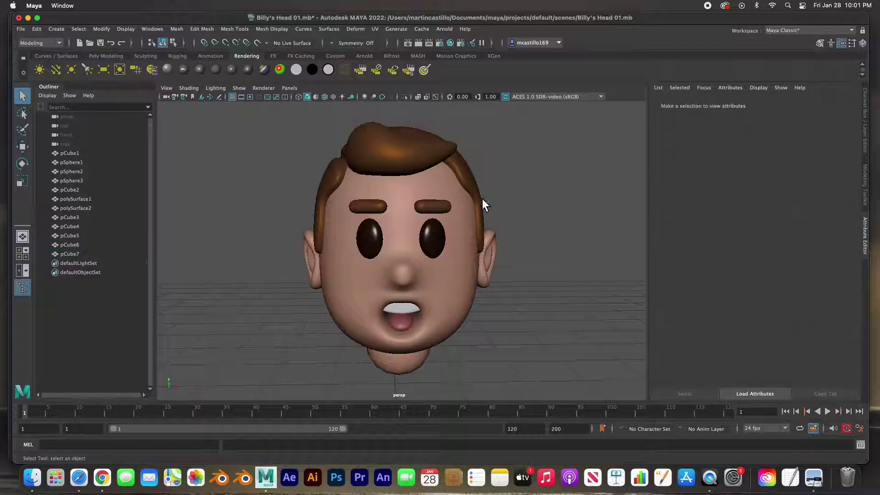
pyautogui.moveTo(468, 191)
pyautogui.keyDown('alt'); pyautogui.mouseDown()
pyautogui.moveTo(432, 206)
pyautogui.moveTo(477, 183)
pyautogui.moveTo(541, 179)
pyautogui.moveTo(459, 186)
pyautogui.moveTo(471, 183)
pyautogui.mouseUp(); pyautogui.keyUp('alt')
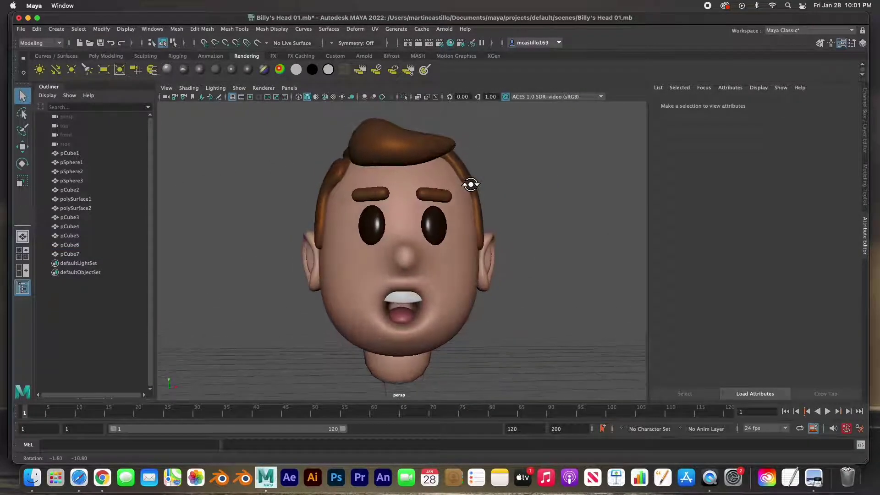
pyautogui.scroll(-5, 467, 180)
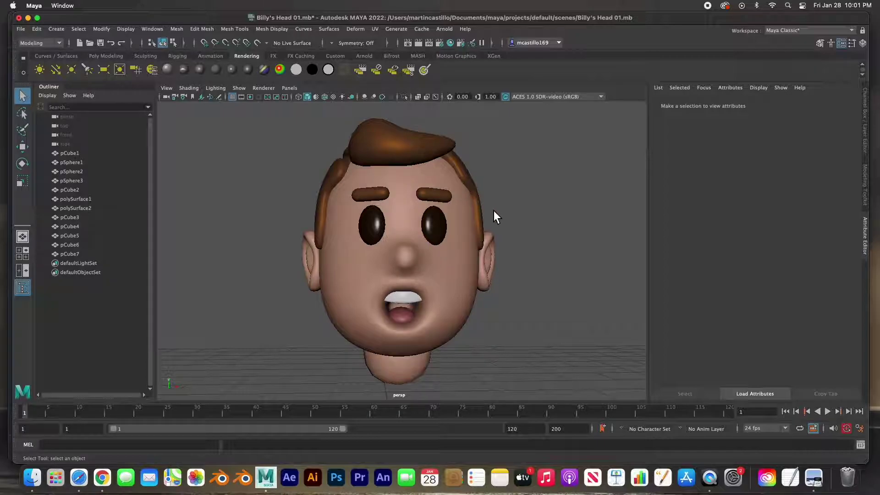
pyautogui.keyDown('alt'); pyautogui.moveTo(464, 227); pyautogui.dragTo(451, 252); pyautogui.keyUp('alt')
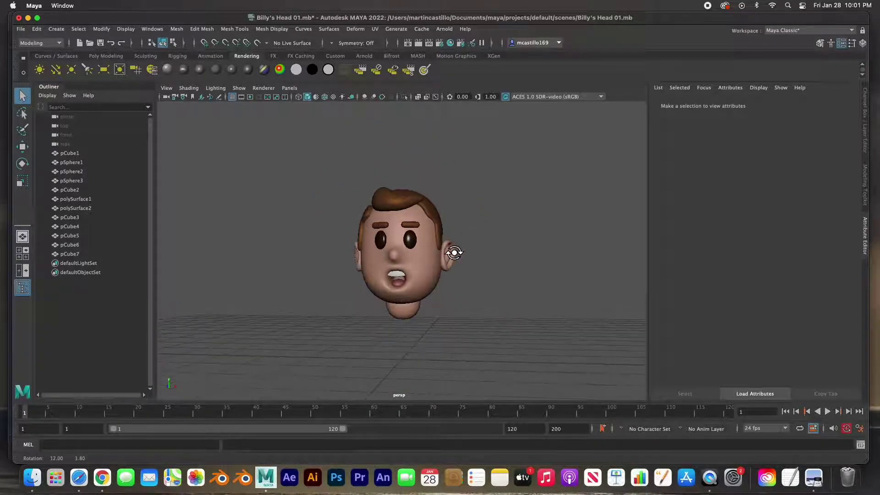
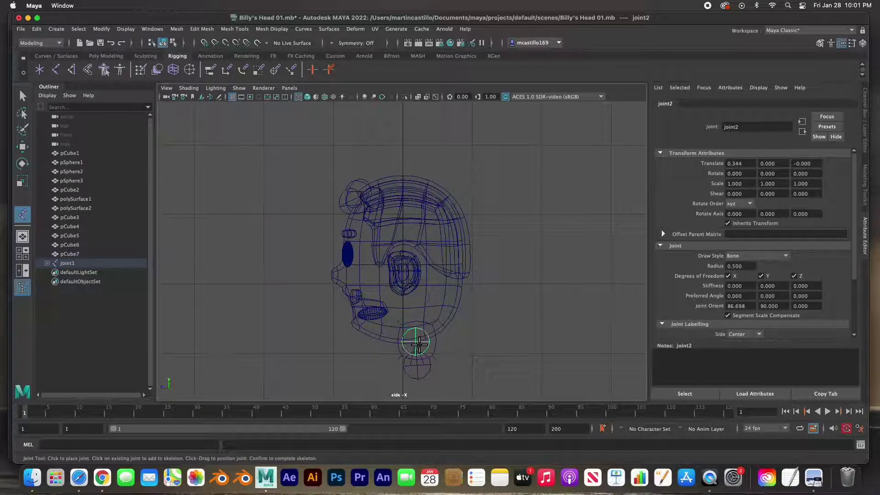
# Finish the neck-to-head joint chain with a joint at the crown, and set the joint display scale to 0.30
pyautogui.click(407, 179)
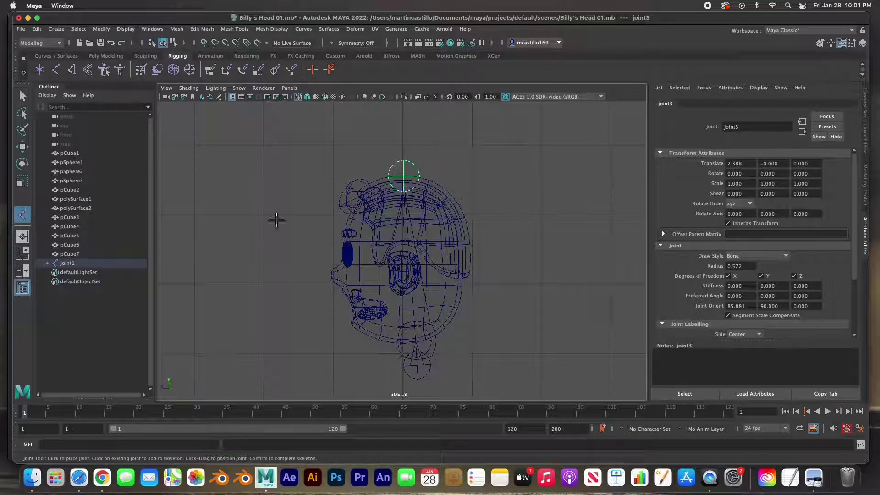
pyautogui.click(22, 96)
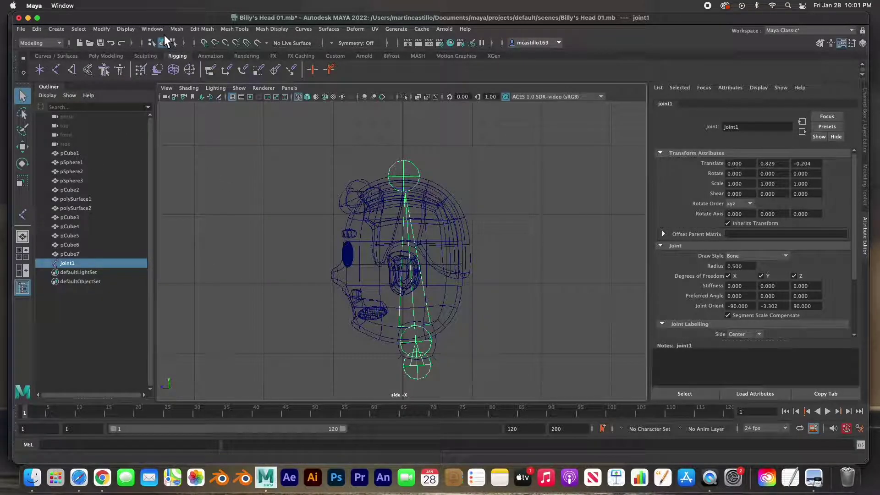
pyautogui.click(131, 30)
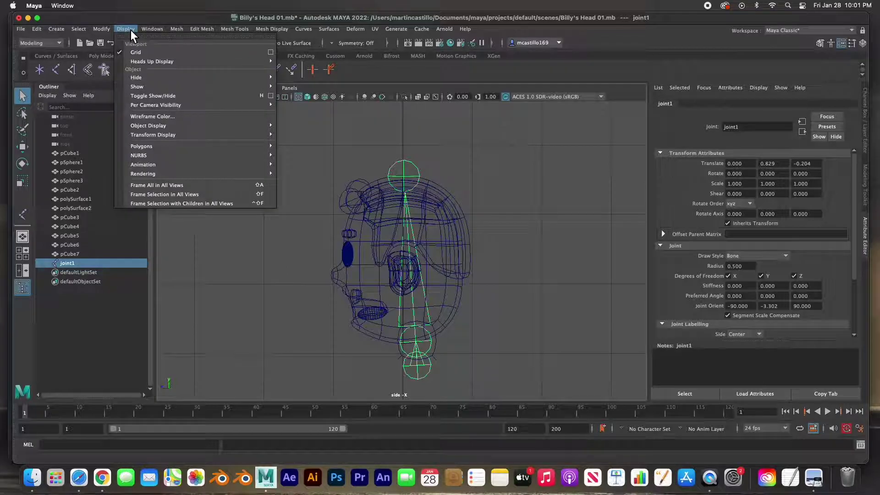
pyautogui.moveTo(143, 165)
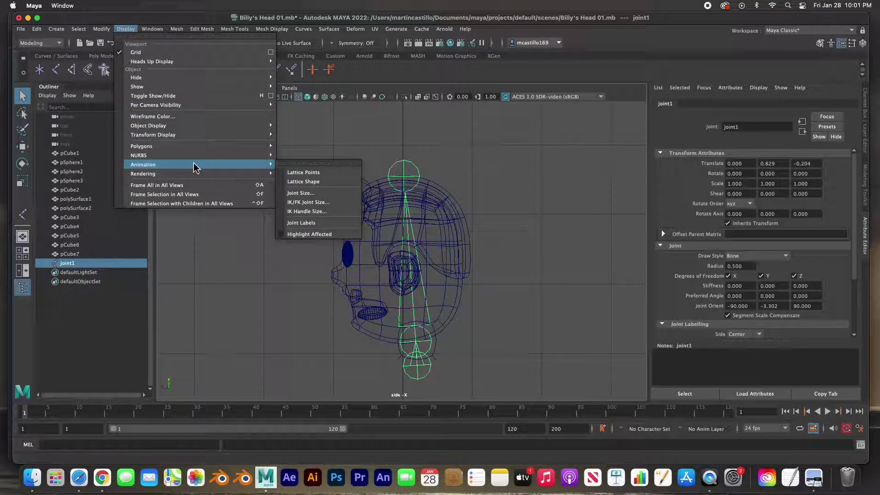
pyautogui.click(308, 195)
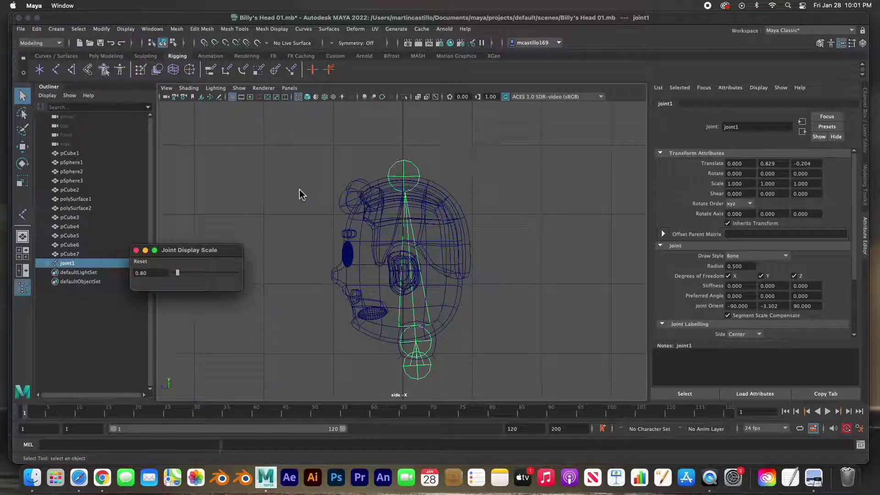
pyautogui.moveTo(180, 276); pyautogui.dragTo(177, 277)
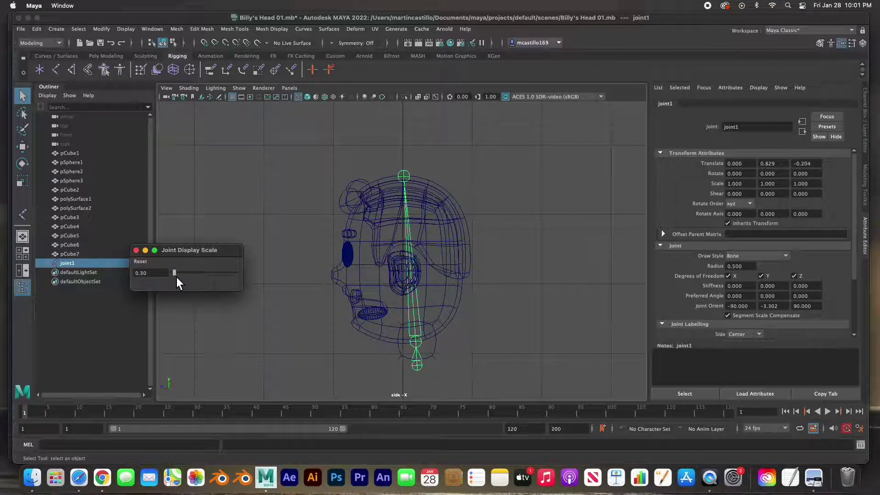
pyautogui.click(135, 250)
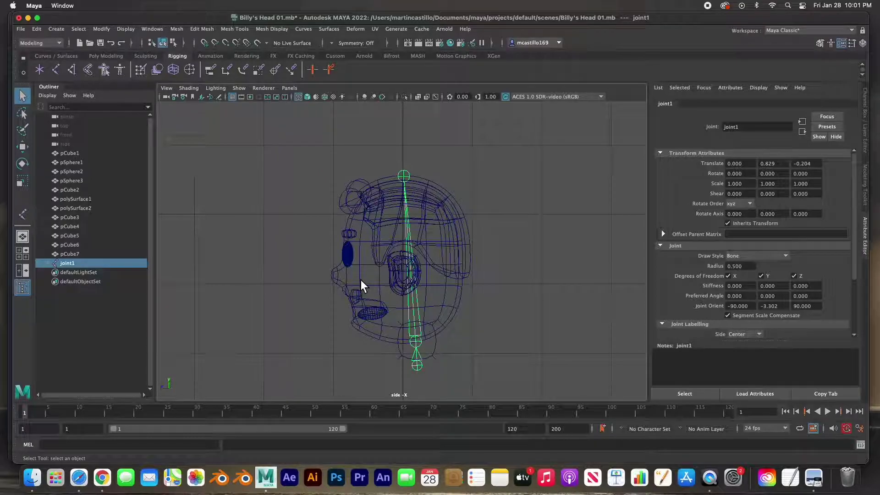
pyautogui.click(301, 222)
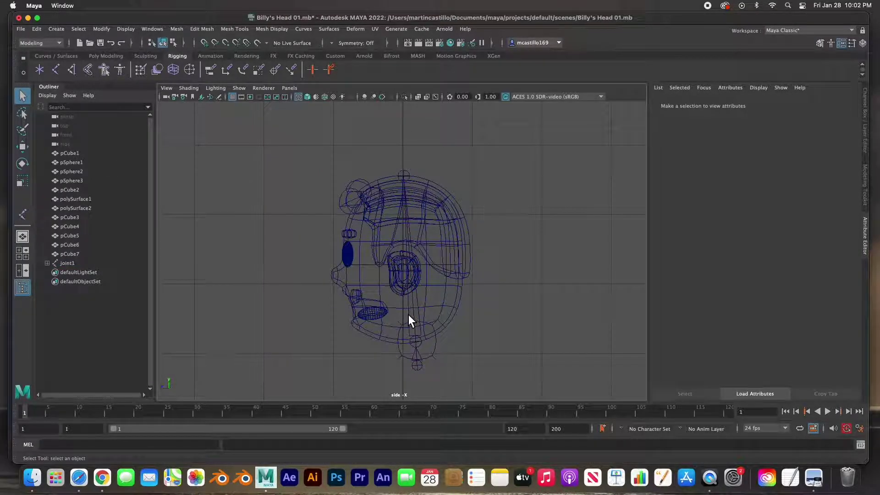
# Branch a jaw chain from the joint at the head's base, with one joint below the ear and one at the front of the mouth
pyautogui.moveTo(46, 141); pyautogui.dragTo(24, 214, button='middle')
pyautogui.click(24, 215)
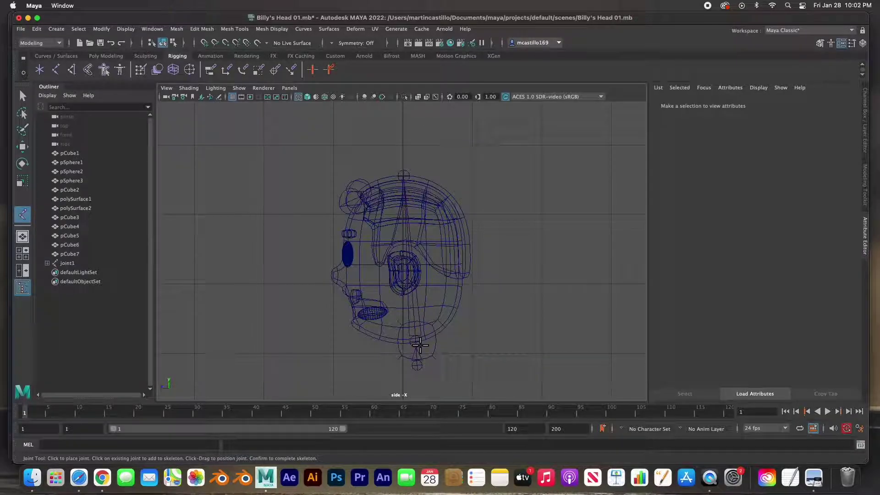
pyautogui.click(416, 342)
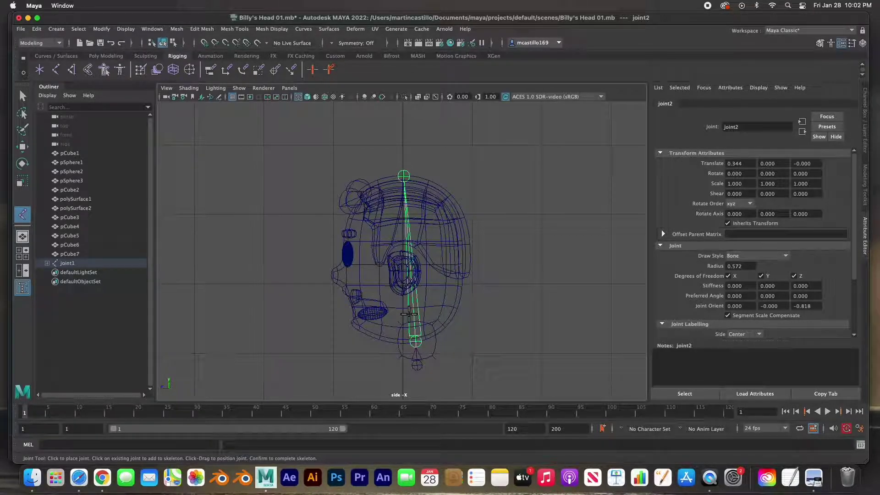
pyautogui.press('Return')
pyautogui.click(406, 312)
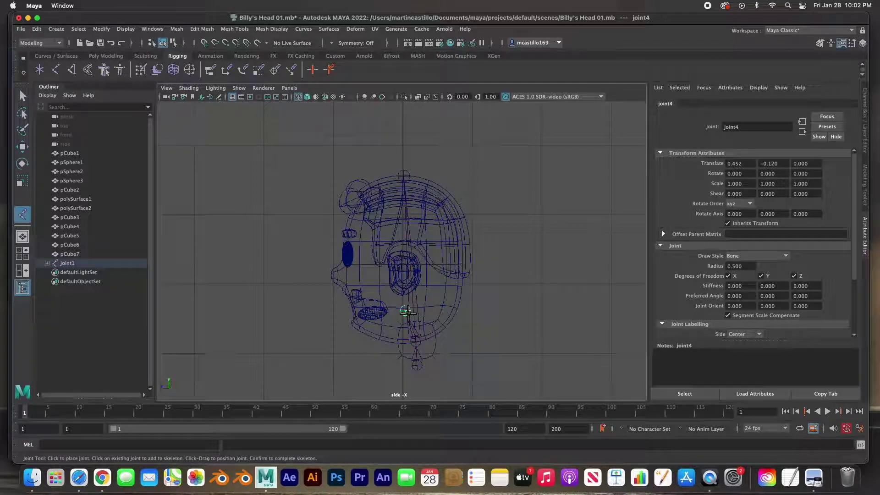
pyautogui.click(350, 313)
pyautogui.press('Return')
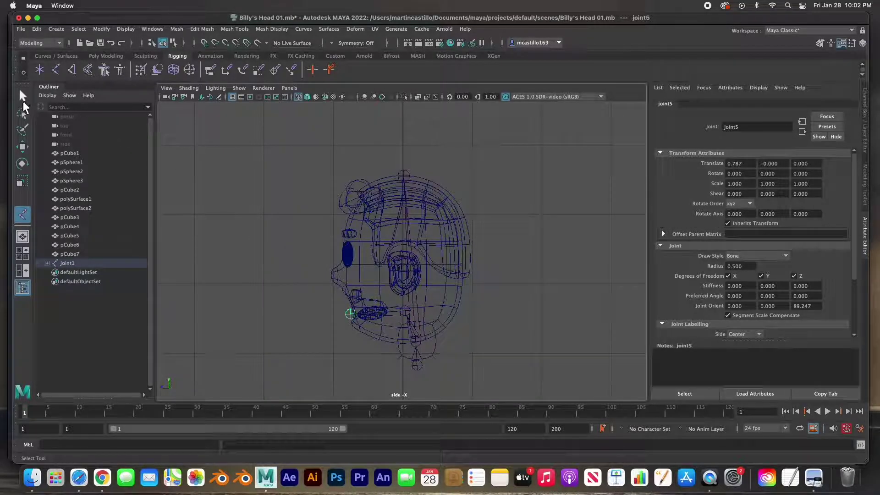
pyautogui.press('q')
pyautogui.click(393, 324)
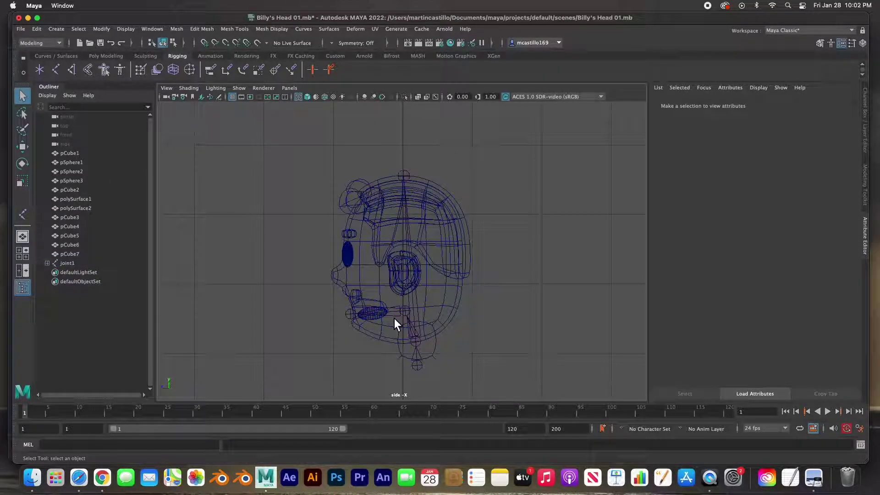
# Test the jaw joint by rotating it downward about 37 degrees around Z, and undo the rotation
pyautogui.click(395, 318)
pyautogui.press('e')
pyautogui.moveTo(381, 288); pyautogui.dragTo(382, 307)
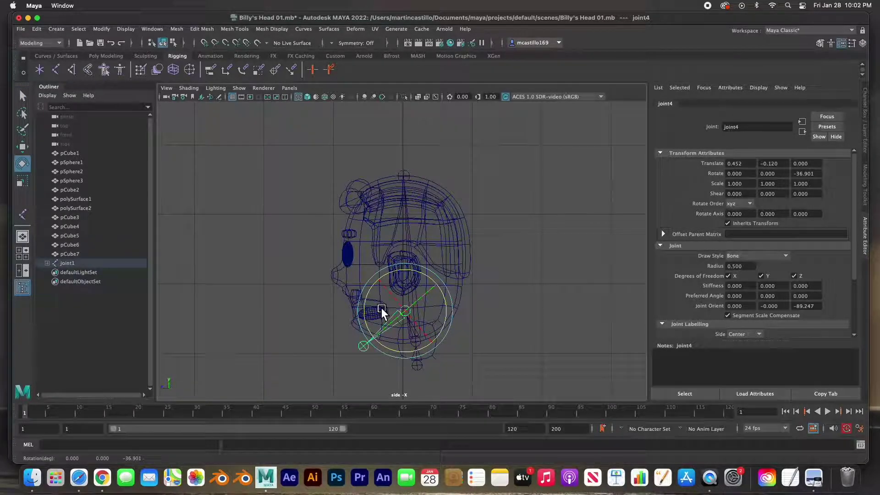
pyautogui.press('super+z')
pyautogui.click(291, 294)
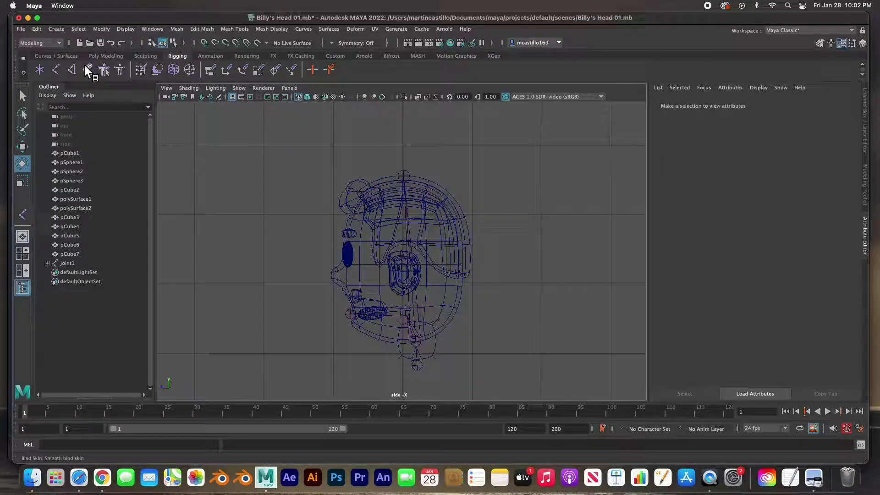
# Create a NURBS circle at the origin below the neck as a control curve
pyautogui.click(95, 57)
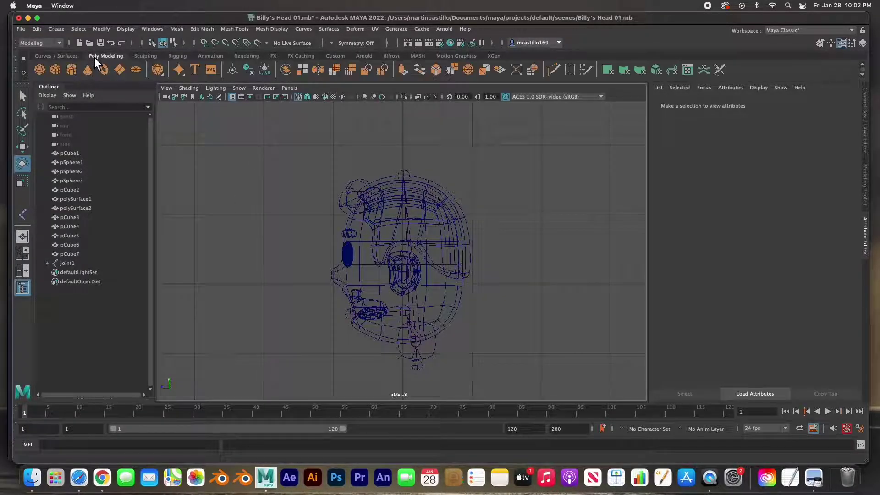
pyautogui.click(54, 54)
pyautogui.click(42, 71)
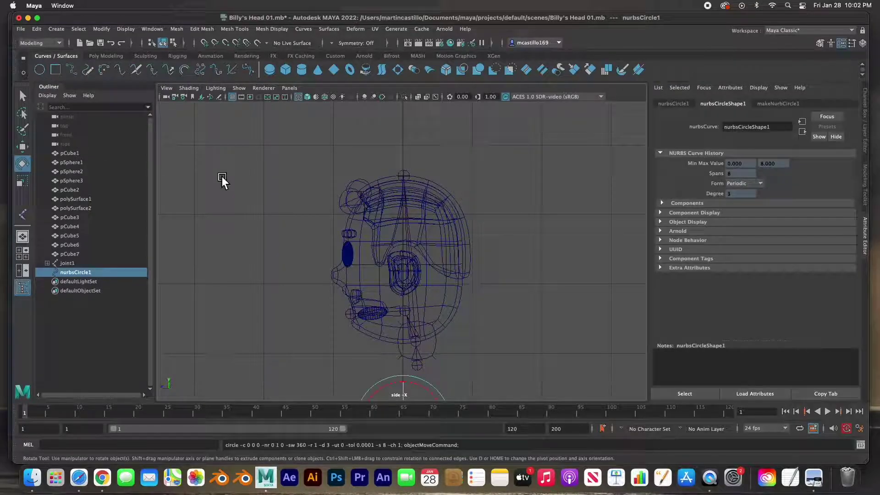
pyautogui.press('space')
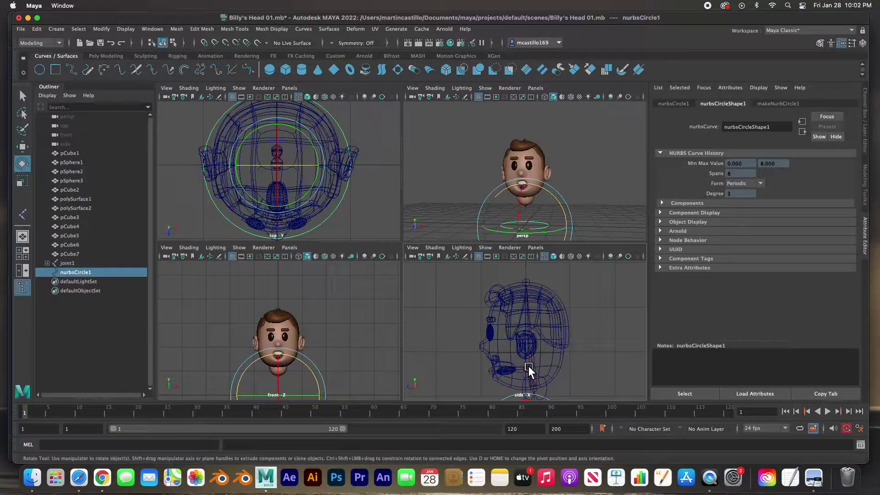
pyautogui.press('space')
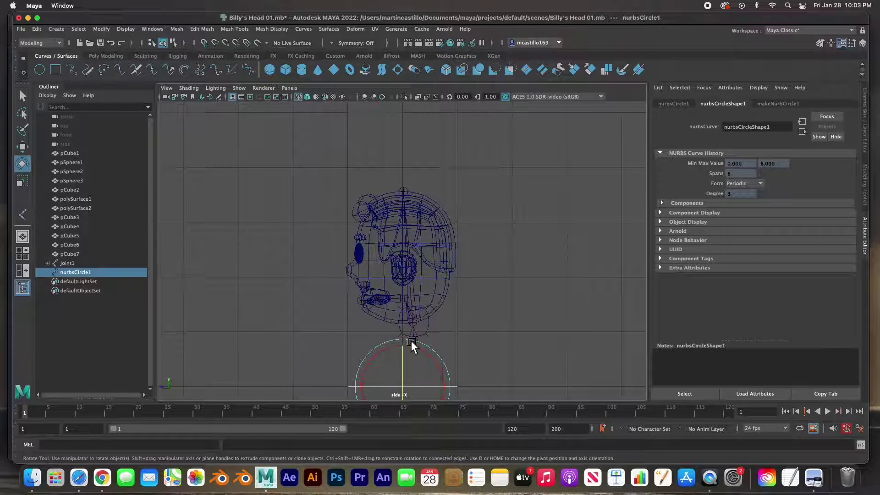
pyautogui.press('w')
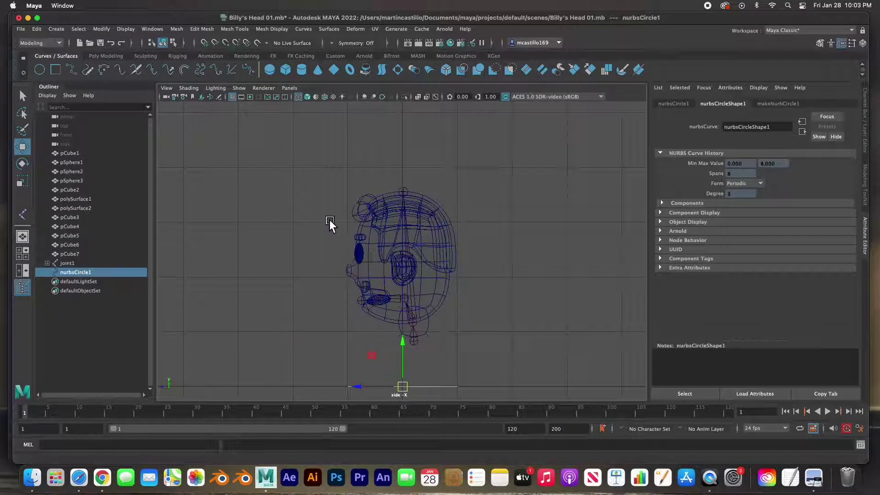
# Hide the head, facial feature, ear, hair, tongue and neck meshes so only the joints and the circle are displayed
pyautogui.moveTo(316, 186); pyautogui.dragTo(400, 282)
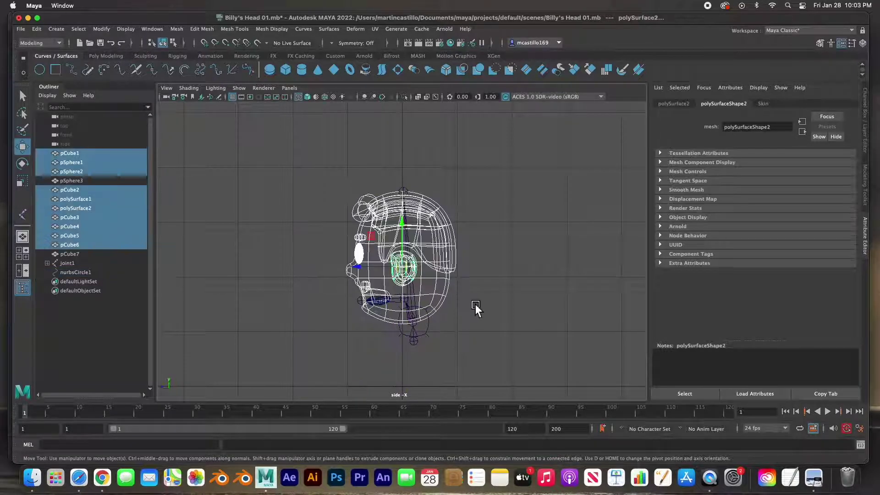
pyautogui.hotkey('ctrl', 'h')
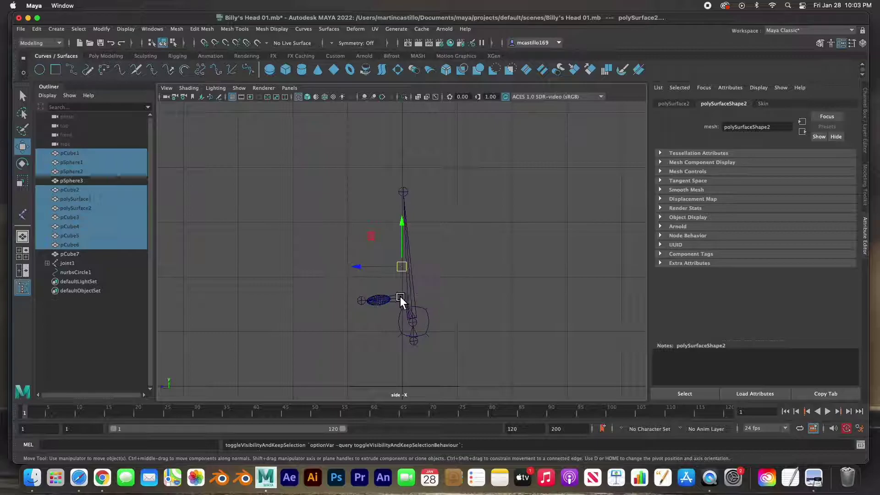
pyautogui.click(384, 305)
pyautogui.hotkey('ctrl', 'h')
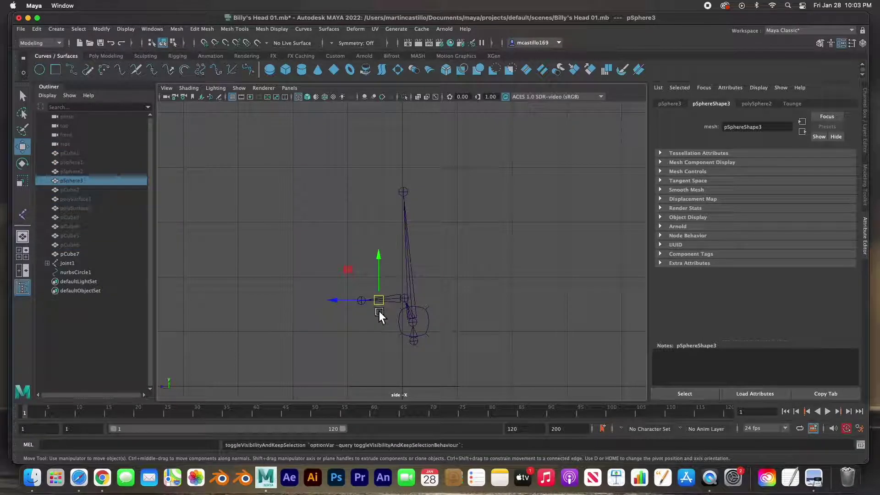
pyautogui.click(428, 323)
# Move the NURBS circle up and point-snap its center onto the jaw joint below the ear
pyautogui.scroll(-3, 376, 334)
pyautogui.moveTo(376, 335); pyautogui.dragTo(411, 354)
pyautogui.moveTo(325, 270); pyautogui.dragTo(363, 293)
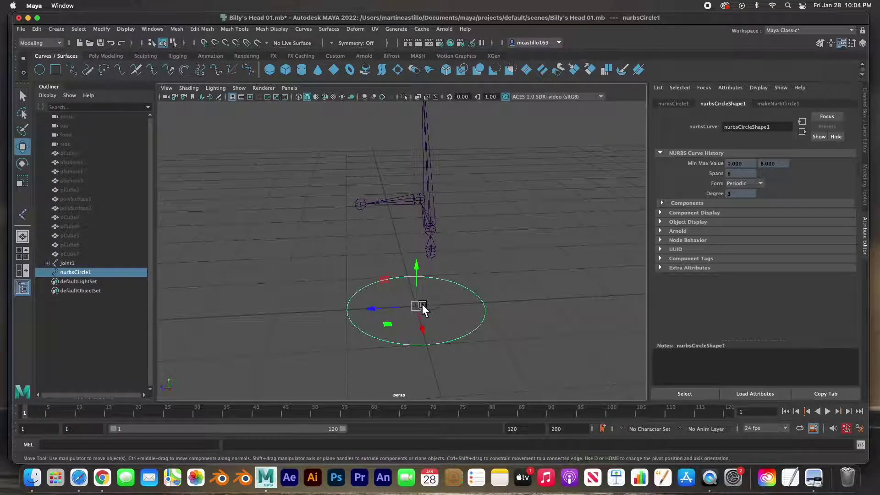
pyautogui.click(226, 43)
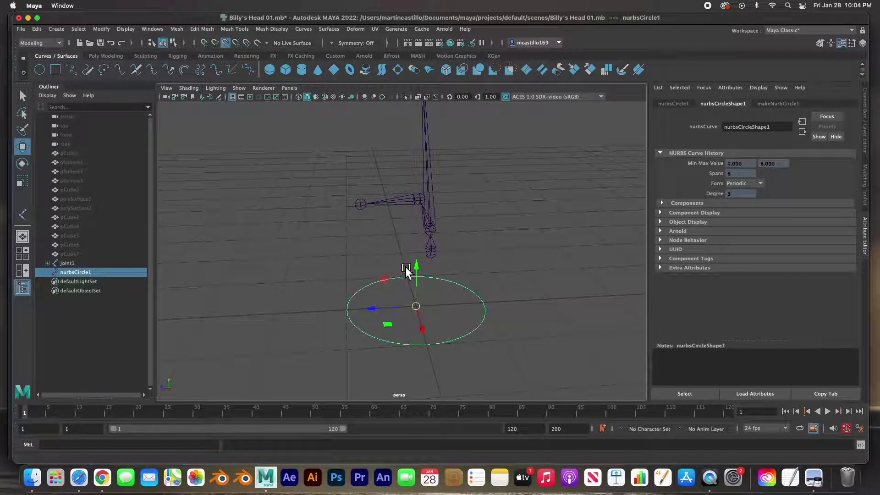
pyautogui.moveTo(418, 271); pyautogui.dragTo(426, 251)
pyautogui.click(22, 96)
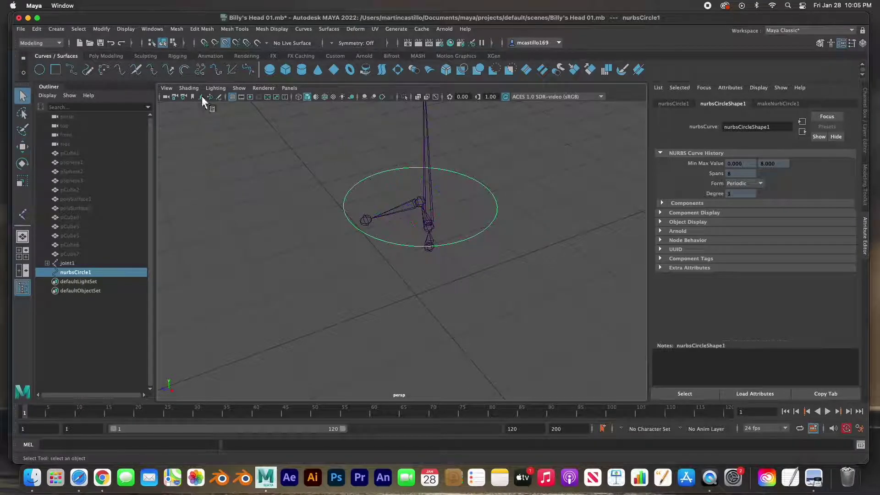
# Unhide all the head and neck meshes, from pCube1 to pCube7
pyautogui.click(233, 180)
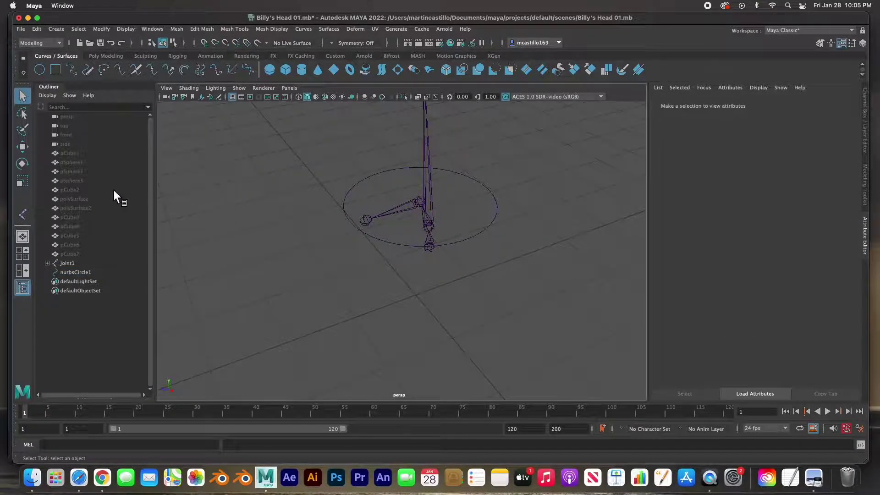
pyautogui.moveTo(94, 156); pyautogui.dragTo(79, 252)
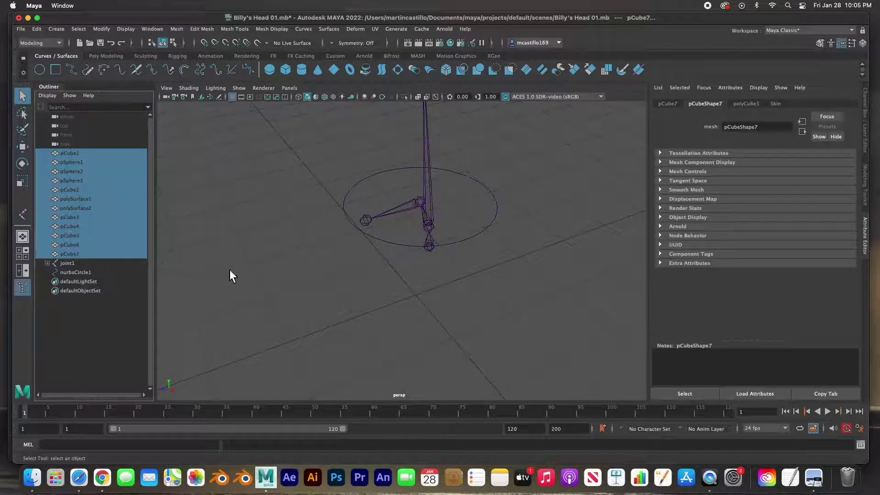
pyautogui.press('h')
pyautogui.click(293, 270)
pyautogui.keyDown('alt'); pyautogui.moveTo(293, 266); pyautogui.dragTo(312, 205); pyautogui.keyUp('alt')
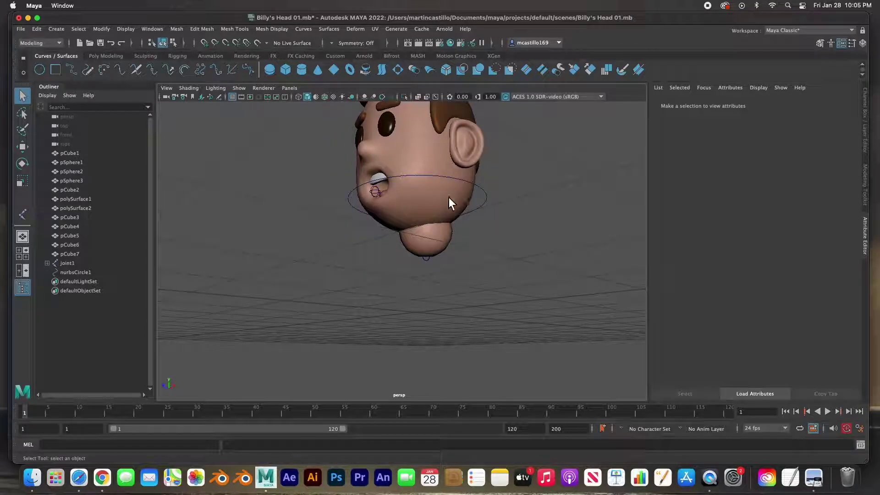
# Hide the head, teeth, tongue and neck meshes to expose the jaw joint inside the control circle, and select that joint
pyautogui.click(485, 202)
pyautogui.keyDown('alt'); pyautogui.moveTo(417, 202); pyautogui.dragTo(403, 215); pyautogui.keyUp('alt')
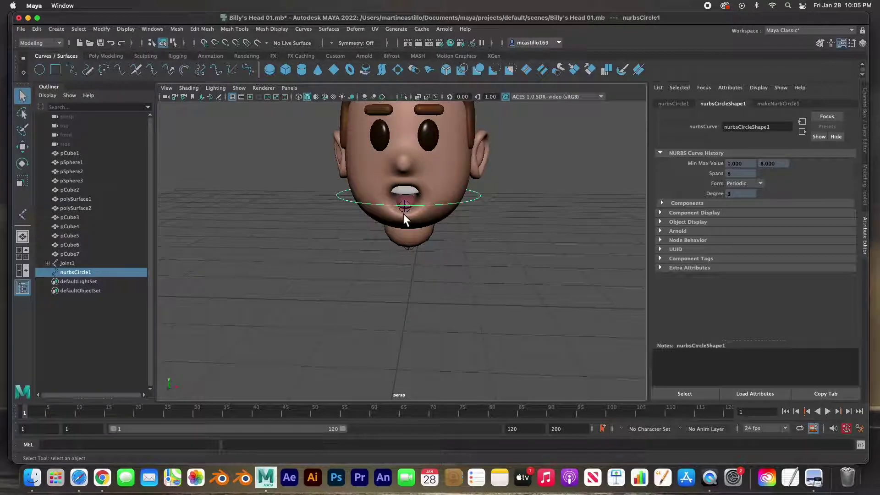
pyautogui.click(397, 214)
pyautogui.keyDown('alt'); pyautogui.moveTo(397, 215); pyautogui.dragTo(417, 196); pyautogui.keyUp('alt')
pyautogui.click(416, 197)
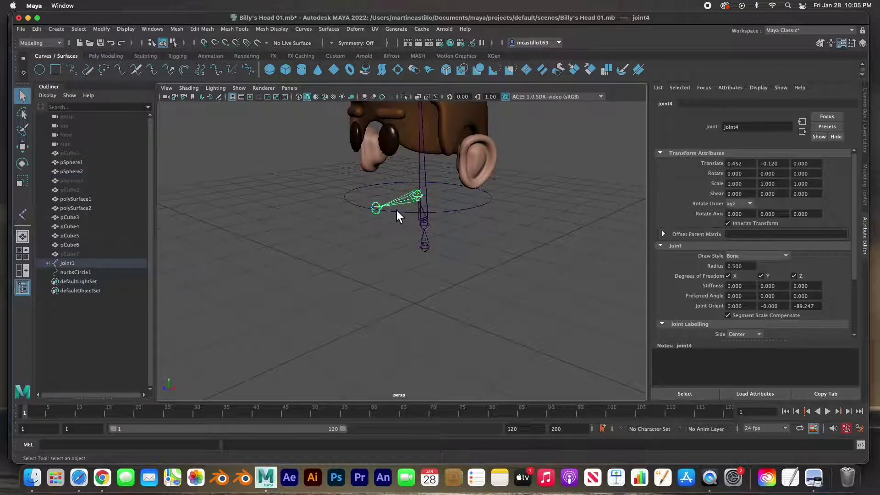
pyautogui.click(458, 210)
# Hide the remaining meshes and orient-constrain the jaw joint below the ear to the NURBS circle
pyautogui.moveTo(69, 153); pyautogui.dragTo(76, 244)
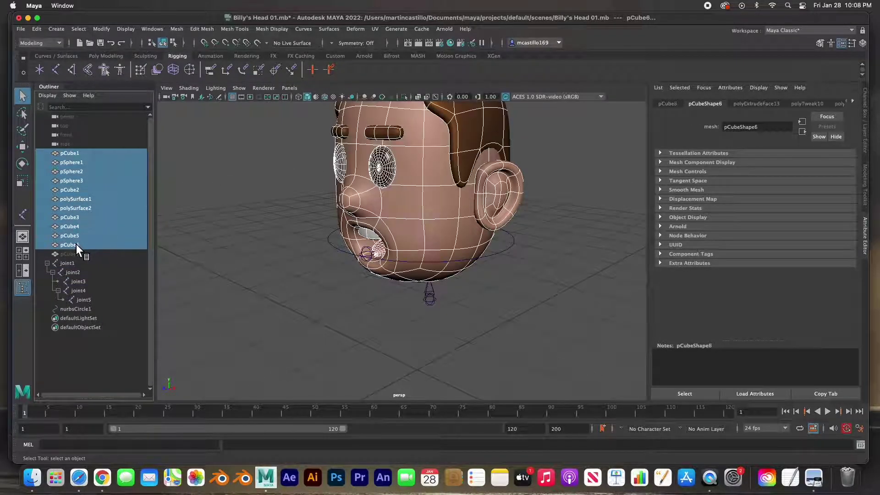
pyautogui.hotkey('ctrl', 'h')
pyautogui.click(299, 250)
pyautogui.press('e')
pyautogui.moveTo(465, 250); pyautogui.dragTo(486, 277)
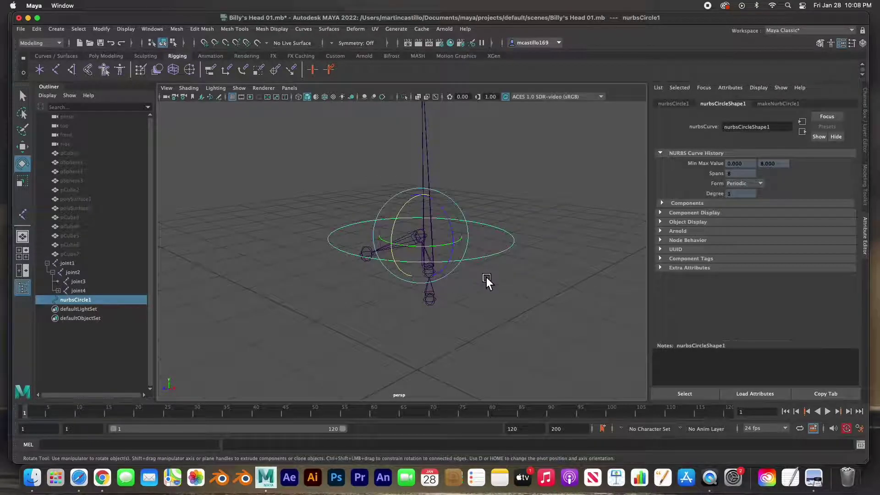
pyautogui.press('q')
pyautogui.keyDown('shift'); pyautogui.click(401, 249); pyautogui.keyUp('shift')
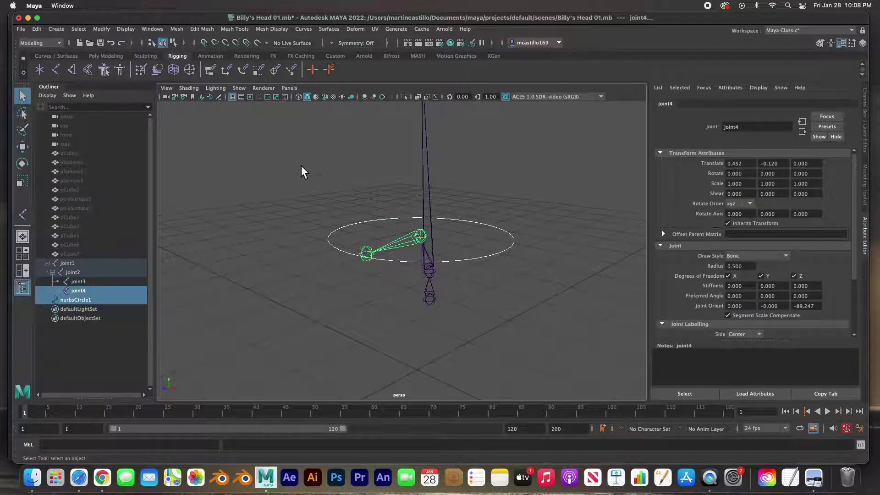
pyautogui.click(246, 74)
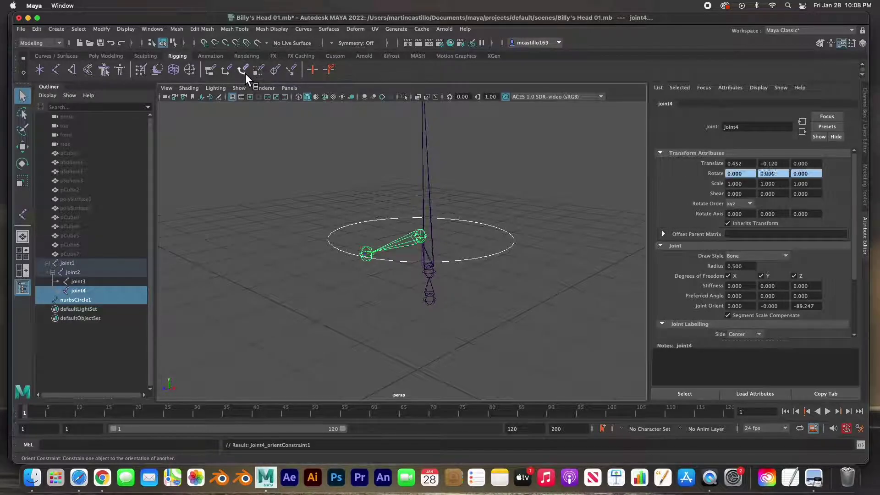
pyautogui.click(58, 291)
pyautogui.click(459, 275)
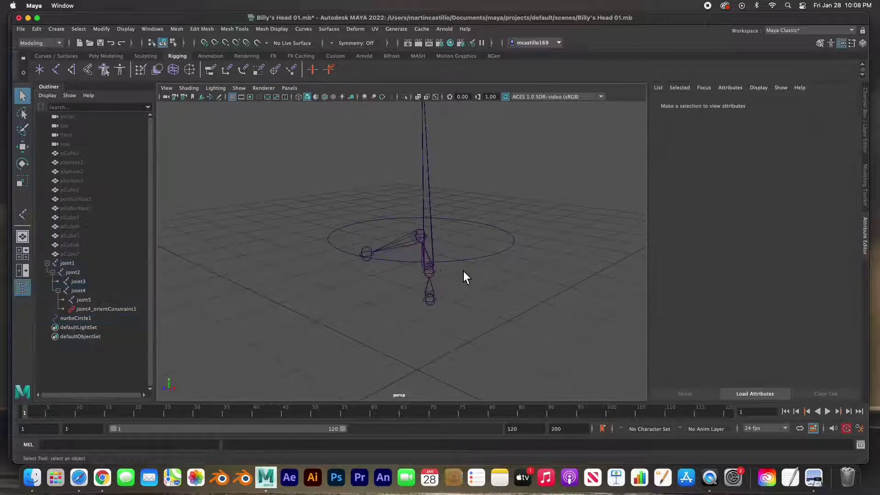
# Test the jaw control by rotating the circle downward around X, and undo the rotation
pyautogui.moveTo(500, 283); pyautogui.dragTo(498, 284)
pyautogui.press('e')
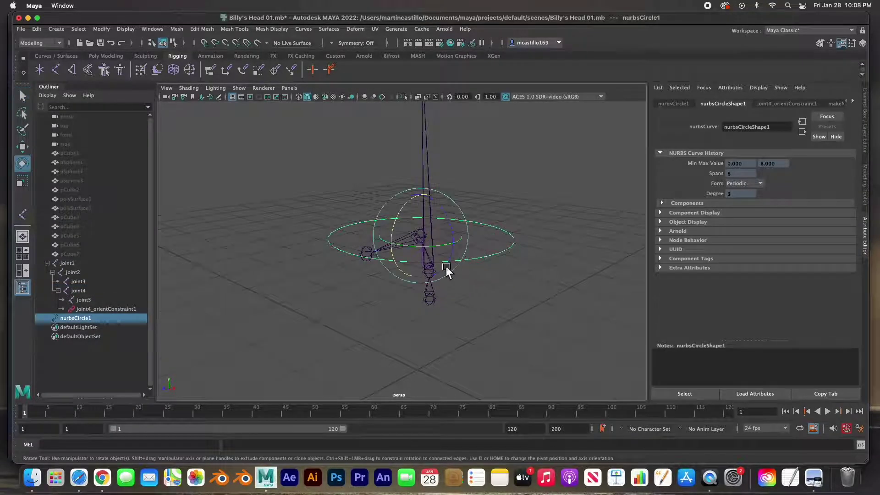
pyautogui.moveTo(401, 222); pyautogui.dragTo(428, 253)
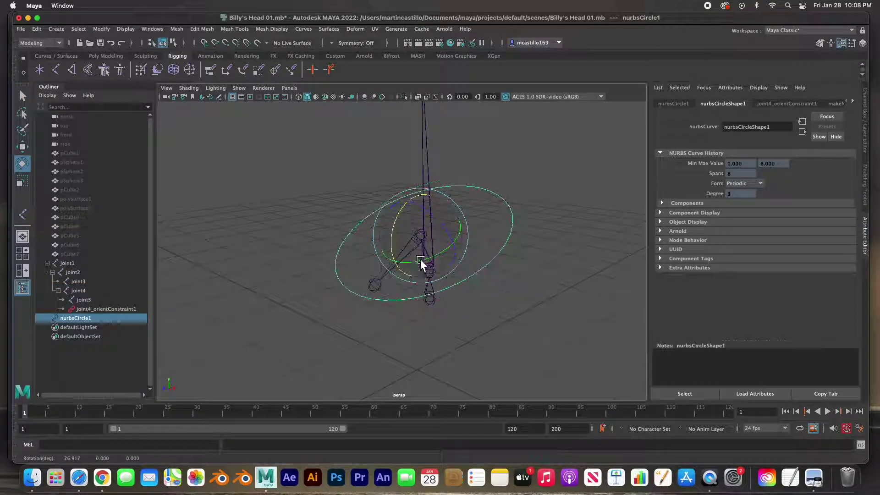
pyautogui.press('z')
pyautogui.click(315, 304)
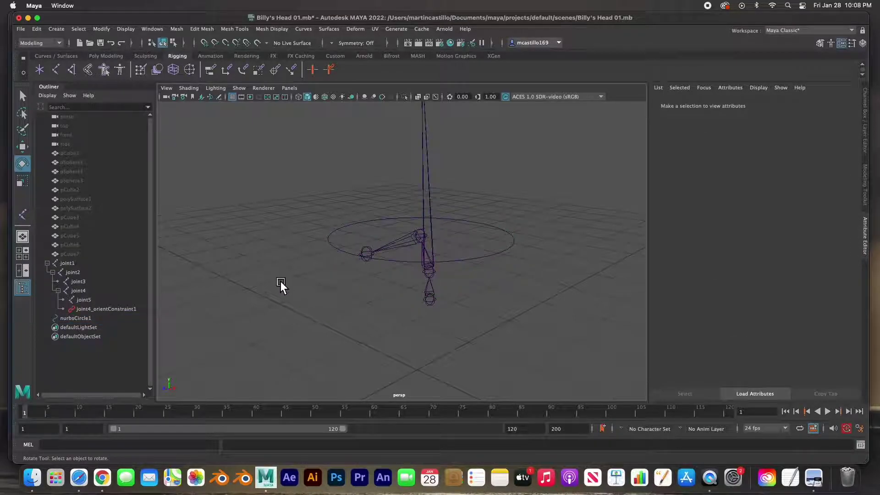
# Unhide every head and neck mesh from pCube1 to pCube7 and clear the selection
pyautogui.moveTo(93, 156); pyautogui.dragTo(70, 252)
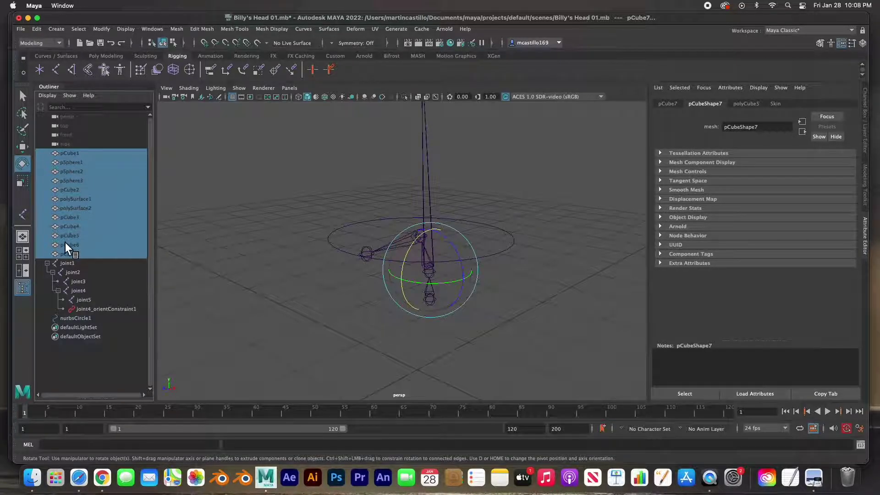
pyautogui.hotkey('shift', 'h')
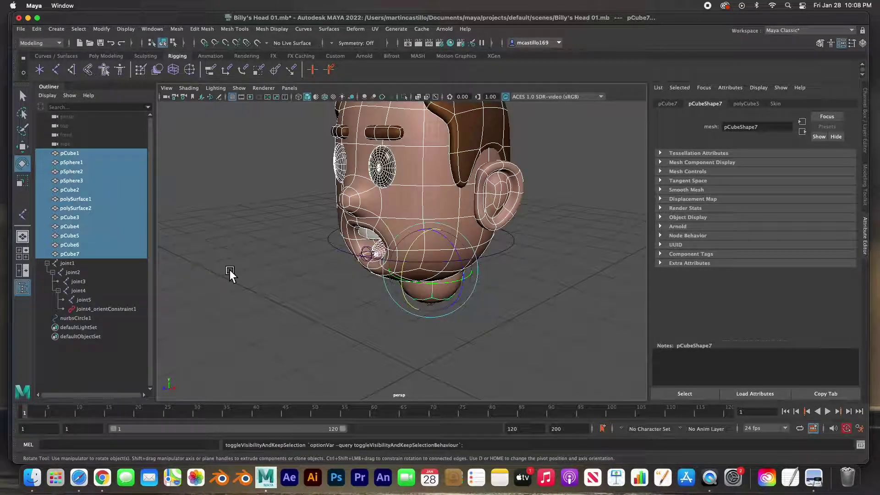
pyautogui.click(259, 271)
pyautogui.keyDown('alt'); pyautogui.moveTo(293, 268); pyautogui.dragTo(340, 310); pyautogui.keyUp('alt')
pyautogui.press('q')
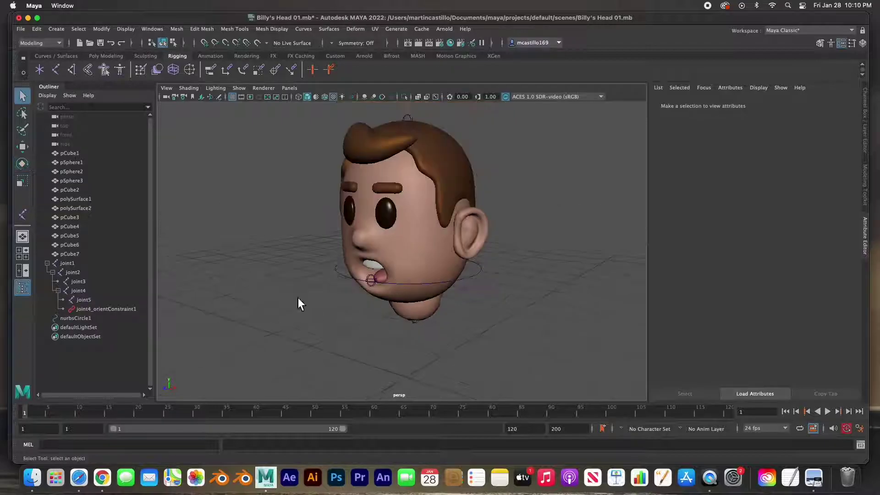
# Select joint1 together with the tongue, upper teeth, head, visible ear, main hair and neck meshes for skinning
pyautogui.click(69, 263)
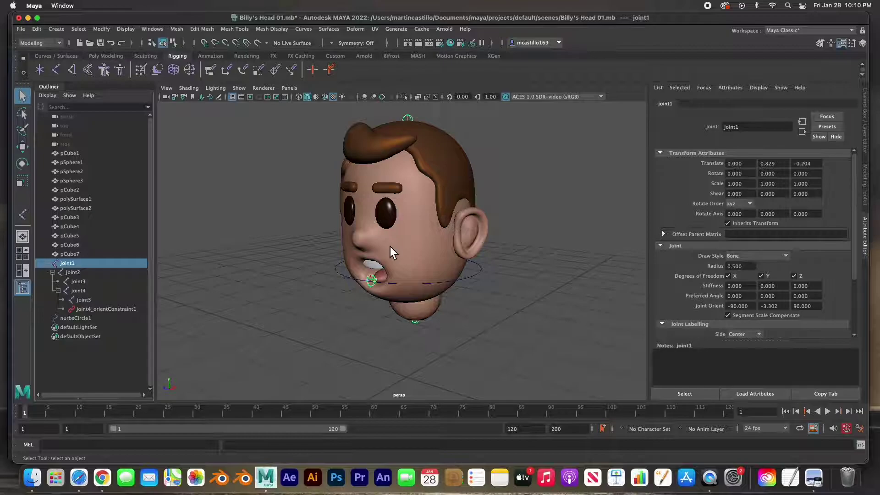
pyautogui.scroll(3, 388, 276)
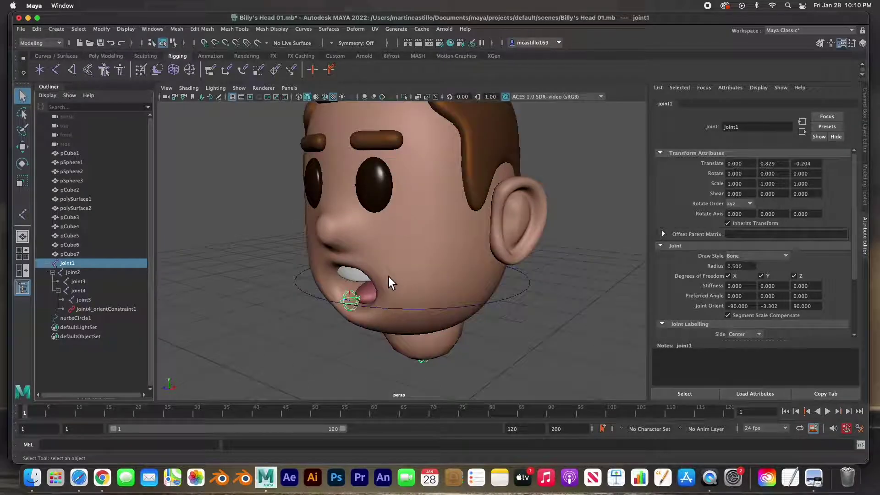
pyautogui.keyDown('shift'); pyautogui.click(365, 288); pyautogui.keyUp('shift')
pyautogui.keyDown('shift'); pyautogui.click(360, 283); pyautogui.keyUp('shift')
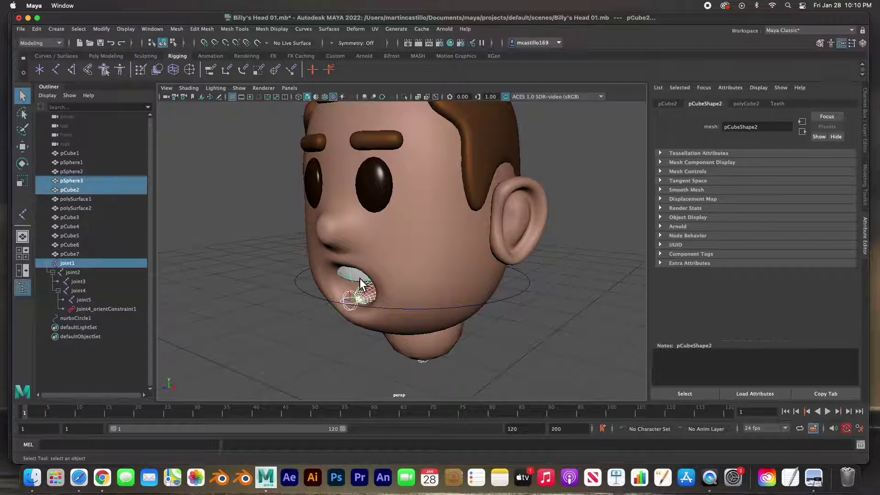
pyautogui.keyDown('shift'); pyautogui.click(406, 273); pyautogui.keyUp('shift')
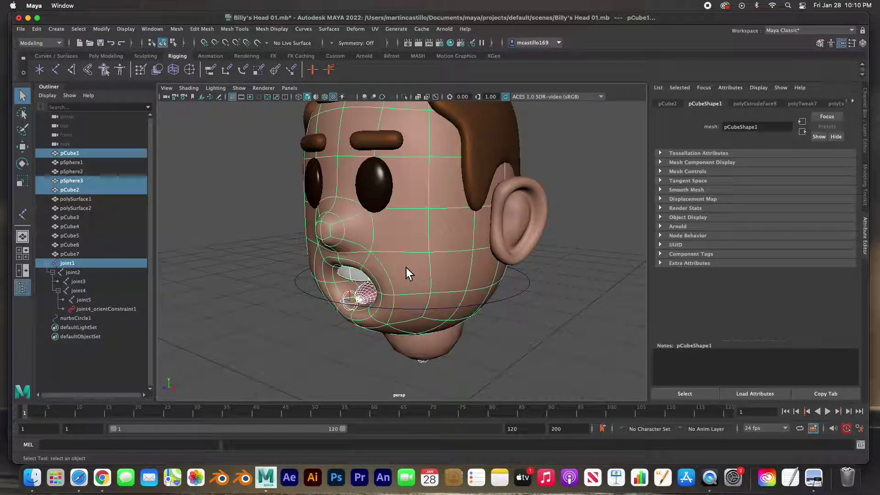
pyautogui.keyDown('shift'); pyautogui.click(508, 234); pyautogui.keyUp('shift')
pyautogui.keyDown('shift'); pyautogui.click(483, 153); pyautogui.keyUp('shift')
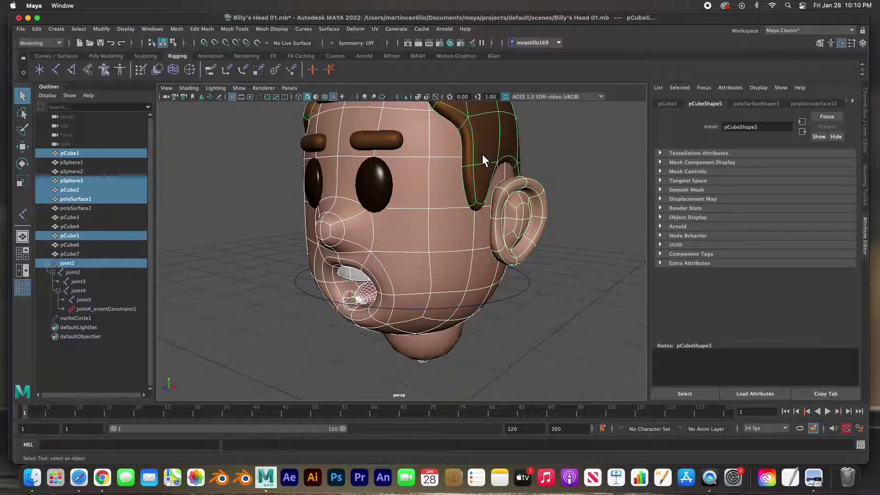
pyautogui.keyDown('shift'); pyautogui.click(424, 342); pyautogui.keyUp('shift')
# Add the opposite ear and the front hair tuft to the selection, leaving the eyes and eyebrows out
pyautogui.keyDown('alt'); pyautogui.moveTo(327, 280); pyautogui.dragTo(385, 260); pyautogui.keyUp('alt')
pyautogui.keyDown('shift'); pyautogui.click(358, 236); pyautogui.keyUp('shift')
pyautogui.keyDown('alt'); pyautogui.moveTo(436, 269); pyautogui.dragTo(366, 285); pyautogui.keyUp('alt')
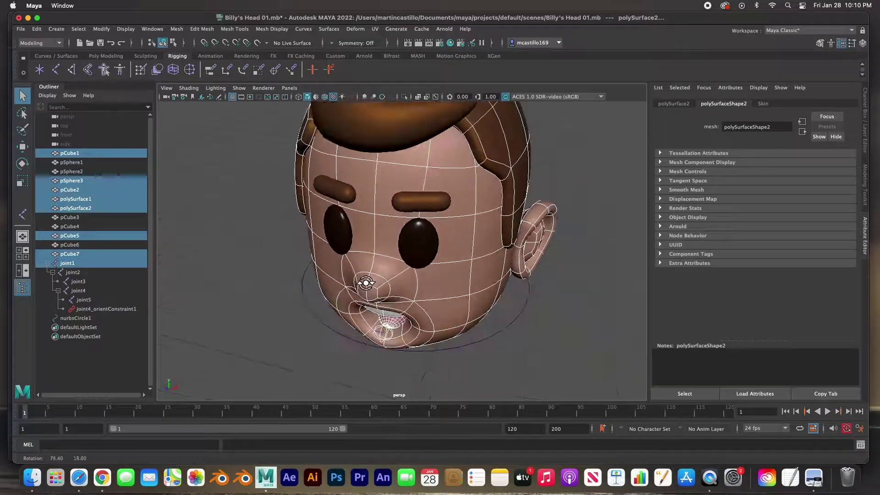
pyautogui.keyDown('shift'); pyautogui.click(381, 133); pyautogui.keyUp('shift')
pyautogui.scroll(-3, 417, 268)
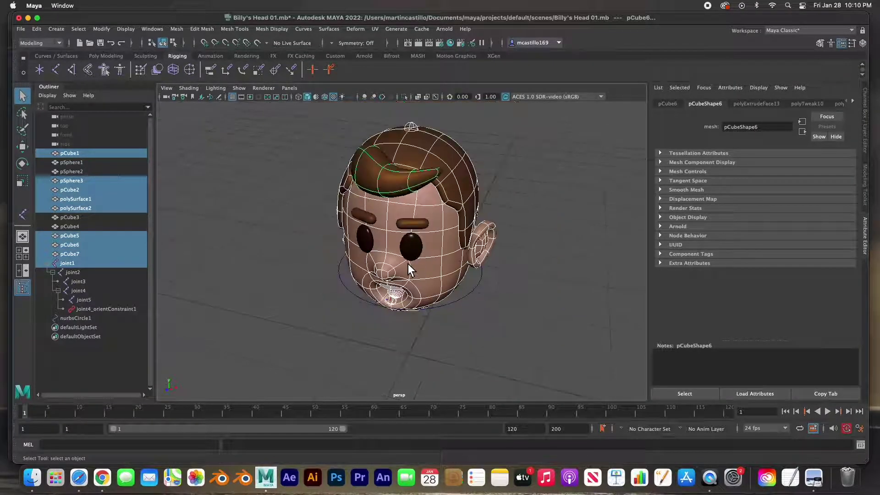
pyautogui.keyDown('alt'); pyautogui.moveTo(411, 265); pyautogui.dragTo(422, 248); pyautogui.keyUp('alt')
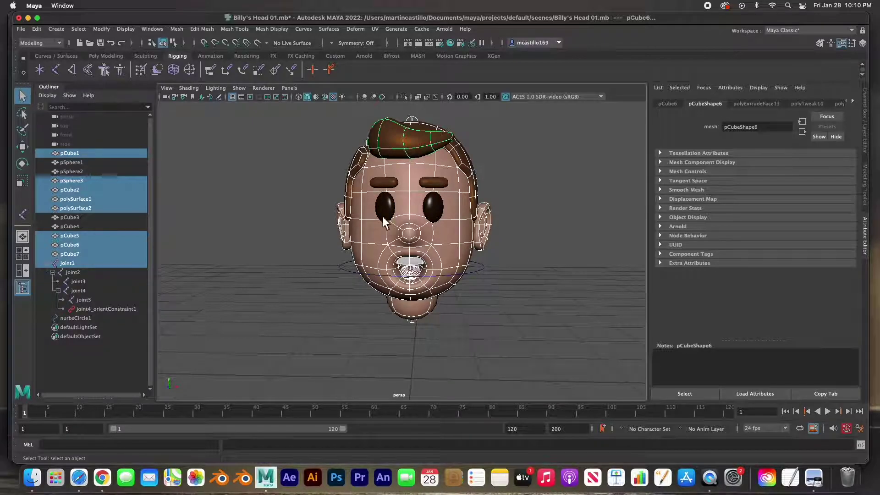
pyautogui.keyDown('alt'); pyautogui.moveTo(428, 210); pyautogui.dragTo(416, 240); pyautogui.keyUp('alt')
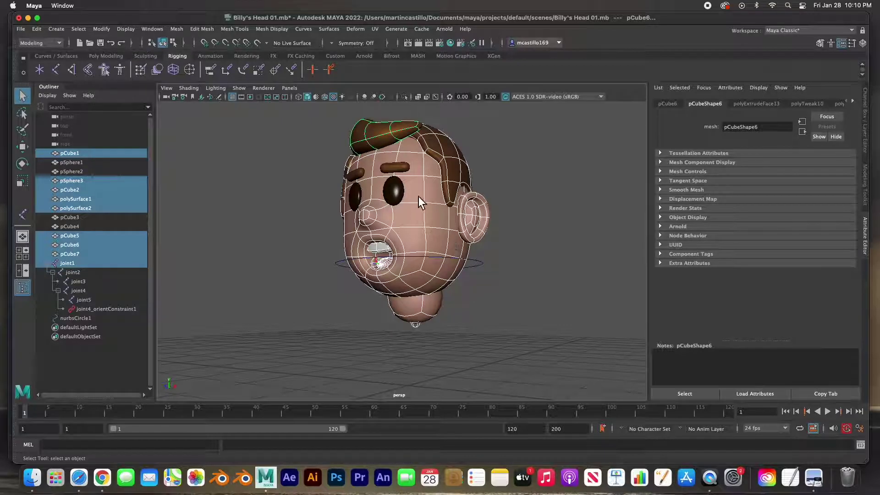
pyautogui.keyDown('alt'); pyautogui.moveTo(419, 260); pyautogui.dragTo(430, 264); pyautogui.keyUp('alt')
pyautogui.keyDown('alt'); pyautogui.moveTo(485, 266); pyautogui.dragTo(431, 262); pyautogui.keyUp('alt')
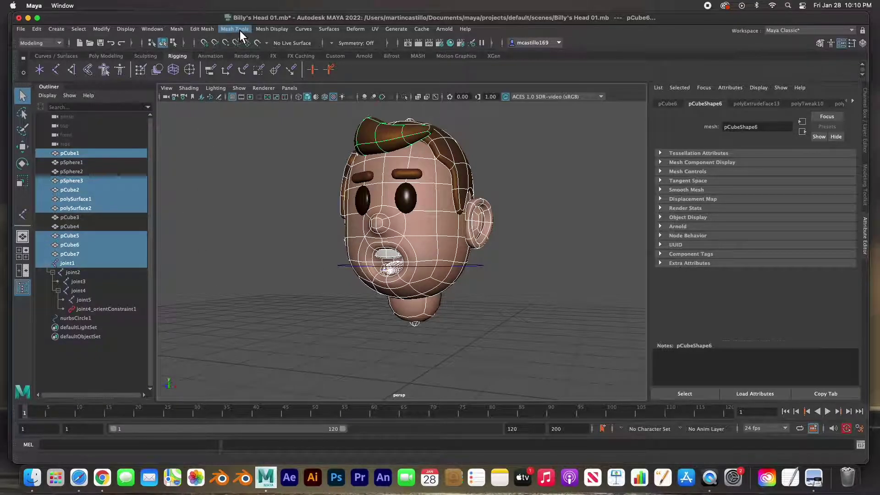
# Bind the selected meshes to the joint hierarchy with Bind Skin, setting max influences to 3, and clear the selection
pyautogui.click(47, 46)
pyautogui.click(46, 66)
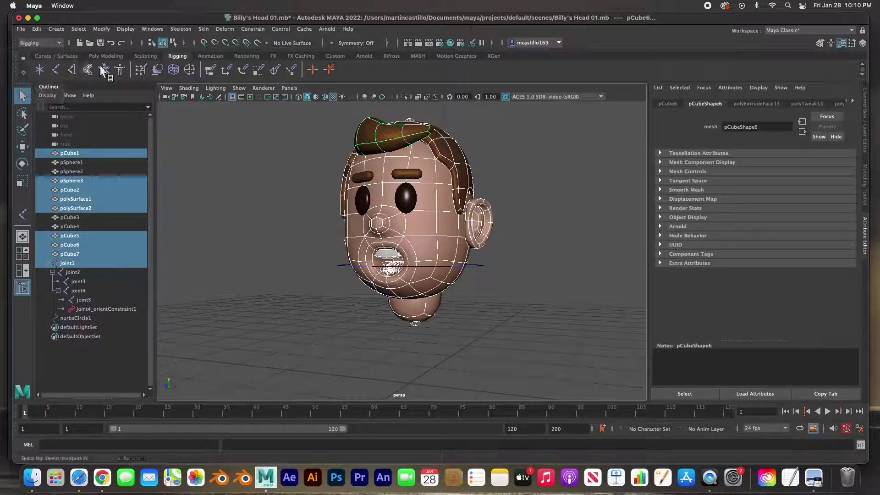
pyautogui.click(205, 32)
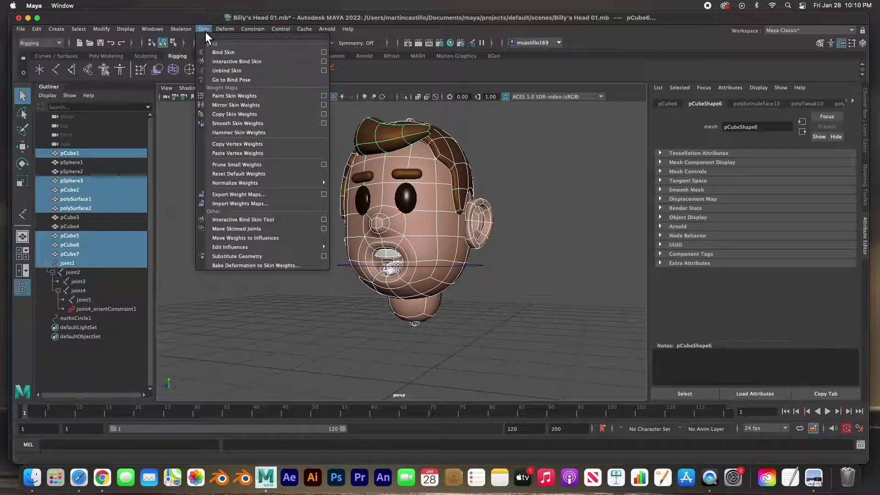
pyautogui.click(324, 52)
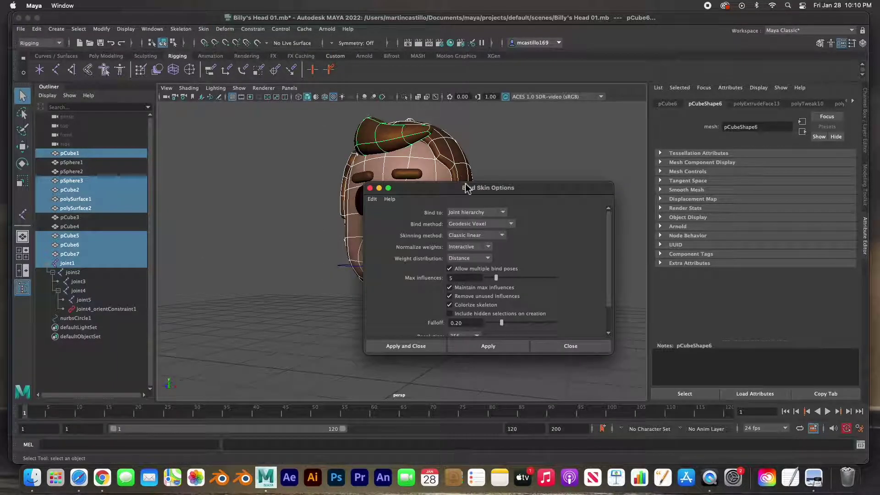
pyautogui.moveTo(467, 188); pyautogui.dragTo(584, 130)
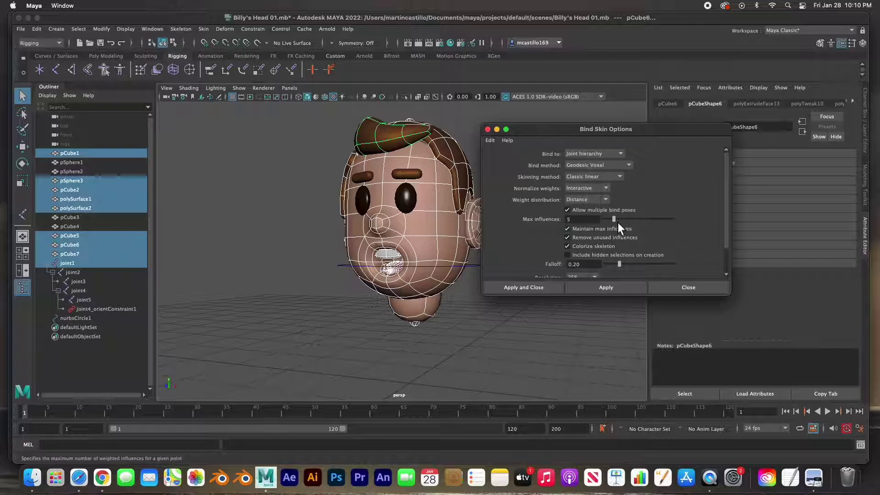
pyautogui.moveTo(615, 221); pyautogui.dragTo(612, 222)
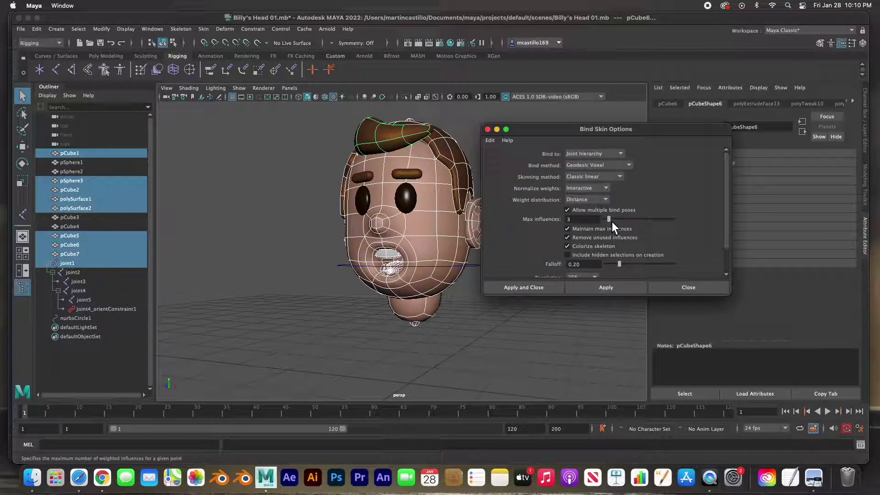
pyautogui.click(527, 288)
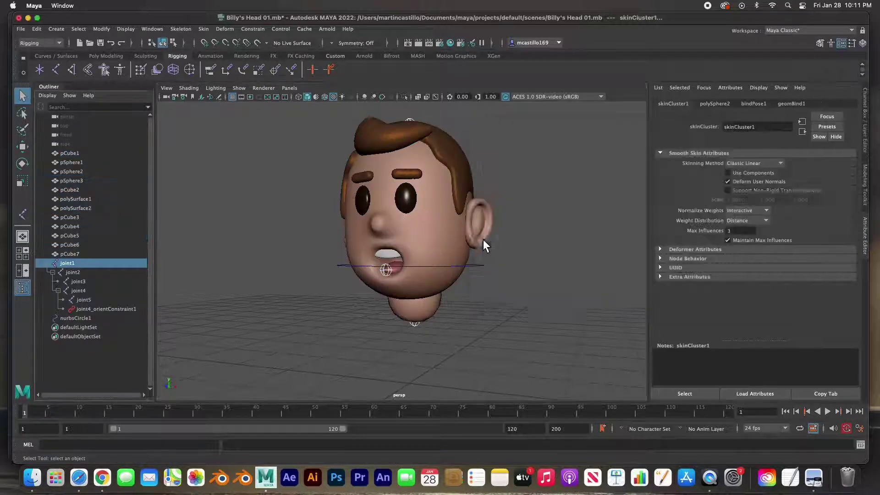
pyautogui.click(488, 290)
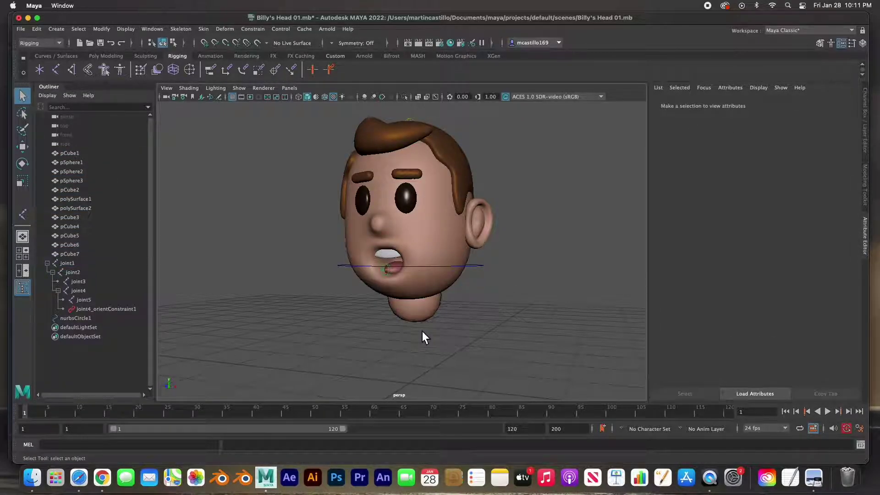
# Test the skin binding by rotating joint2 about 31 degrees around Z, and undo the rotation
pyautogui.click(72, 273)
pyautogui.keyDown('alt'); pyautogui.moveTo(277, 292); pyautogui.dragTo(293, 291); pyautogui.keyUp('alt')
pyautogui.press('e')
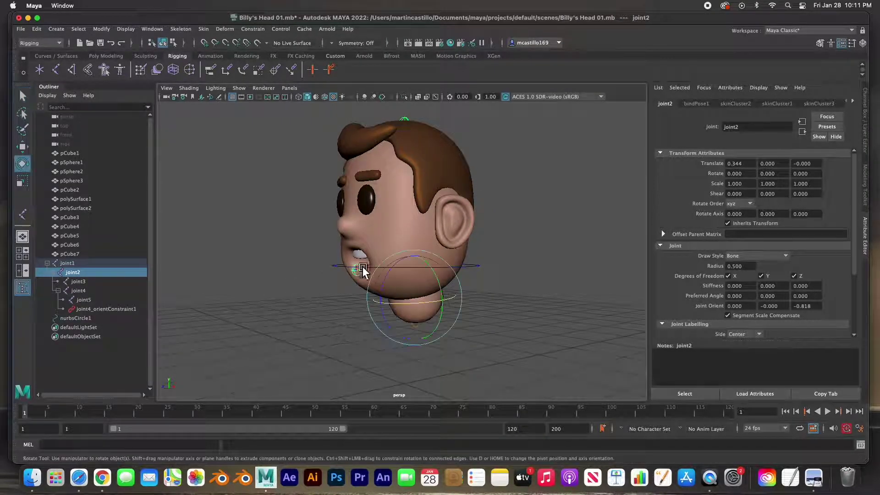
pyautogui.moveTo(386, 283); pyautogui.dragTo(387, 262)
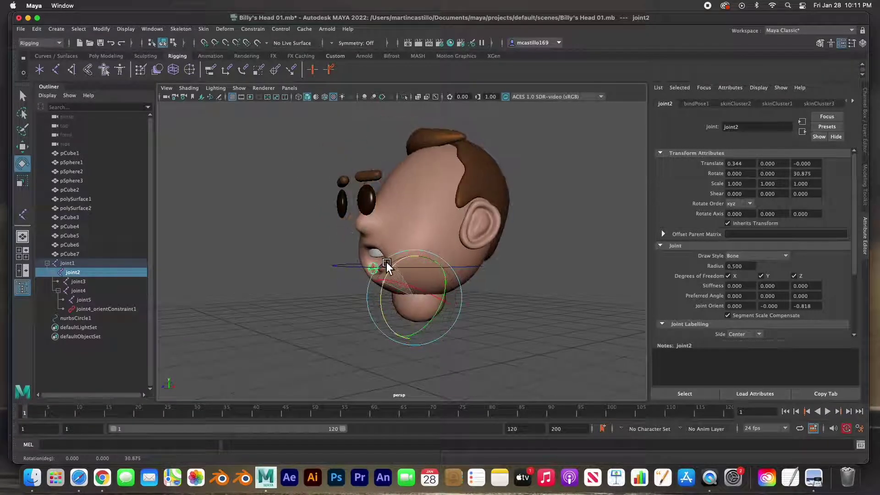
pyautogui.hotkey('ctrl', 'z')
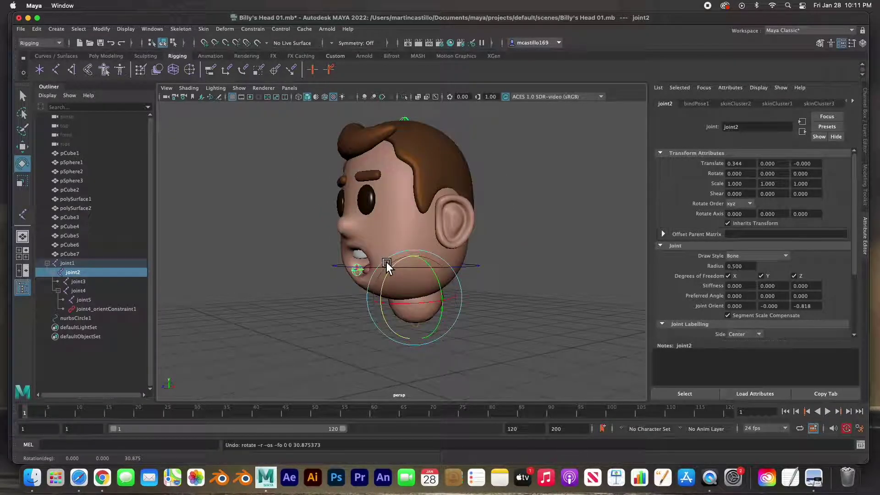
# Test the jaw deformation by rotating the NURBS circle about 15 degrees around X, then undo it and deselect the circle
pyautogui.click(22, 95)
pyautogui.click(474, 269)
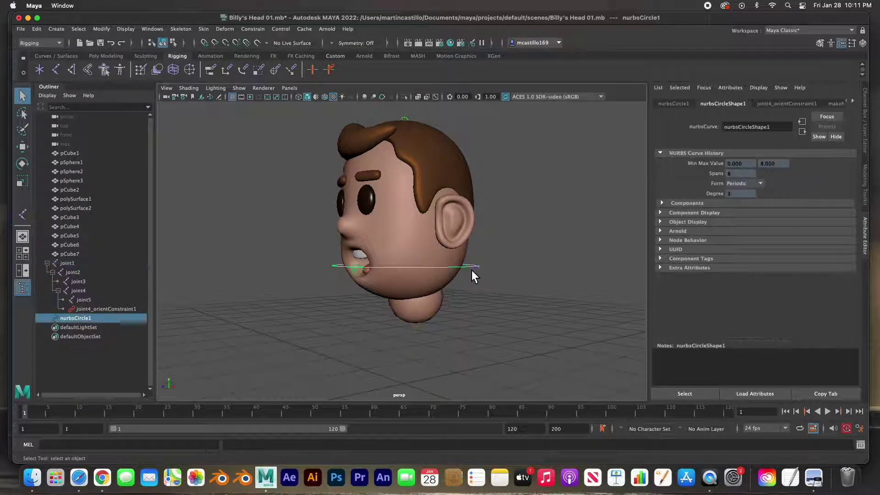
pyautogui.keyDown('alt'); pyautogui.moveTo(390, 290); pyautogui.dragTo(409, 290); pyautogui.keyUp('alt')
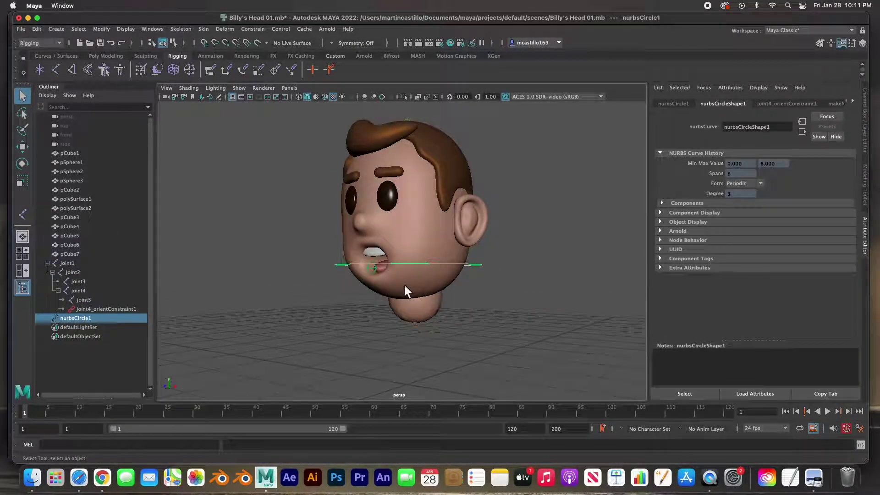
pyautogui.press('e')
pyautogui.moveTo(389, 243)
pyautogui.mouseDown()
pyautogui.moveTo(379, 270)
pyautogui.moveTo(382, 252)
pyautogui.mouseUp()
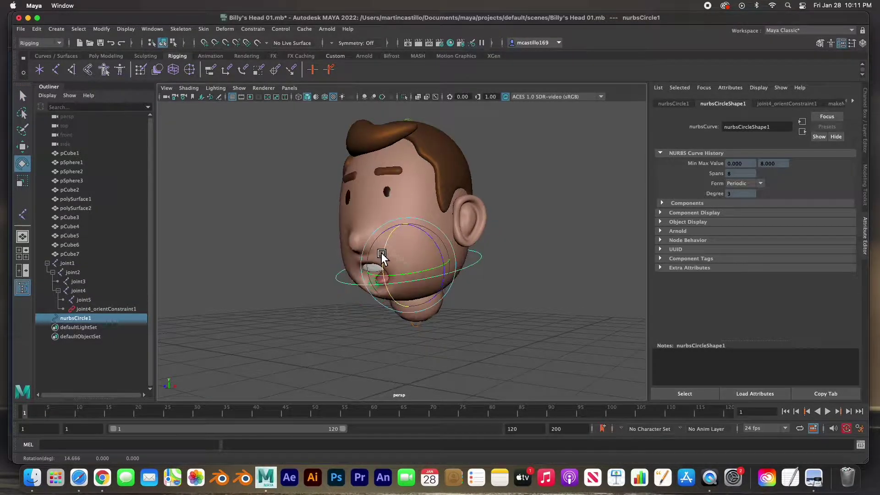
pyautogui.hotkey('ctrl', 'z')
pyautogui.click(517, 297)
# Flood the head mesh's skin weights for joint2 with a Replace value of 1 using Paint Skin Weights, and exit the tool
pyautogui.keyDown('alt'); pyautogui.moveTo(518, 297); pyautogui.dragTo(382, 240); pyautogui.keyUp('alt')
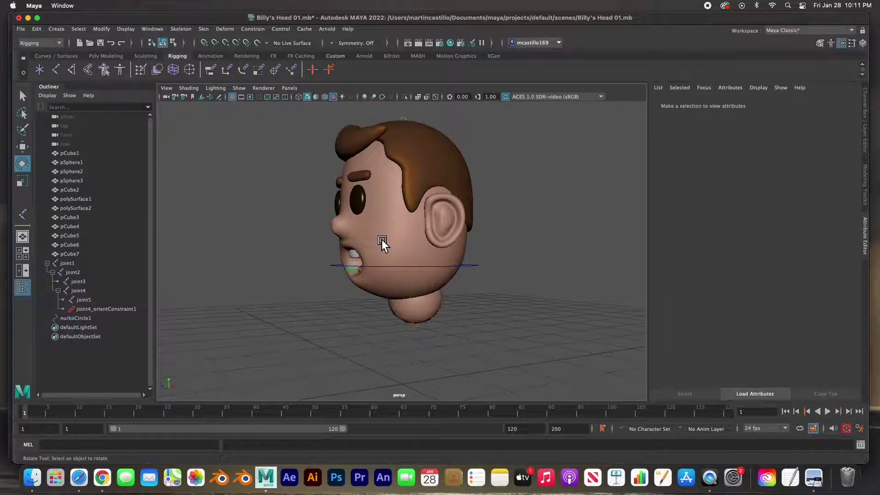
pyautogui.click(393, 238)
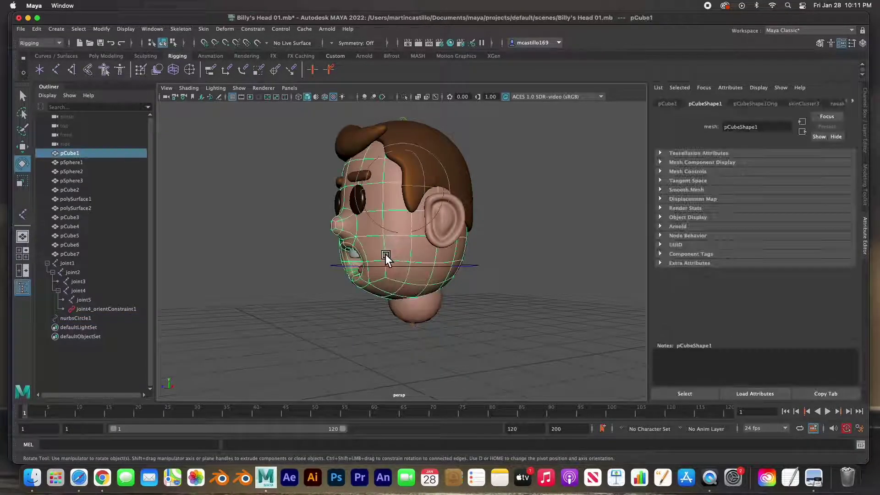
pyautogui.keyDown('alt'); pyautogui.moveTo(383, 251); pyautogui.dragTo(395, 254); pyautogui.keyUp('alt')
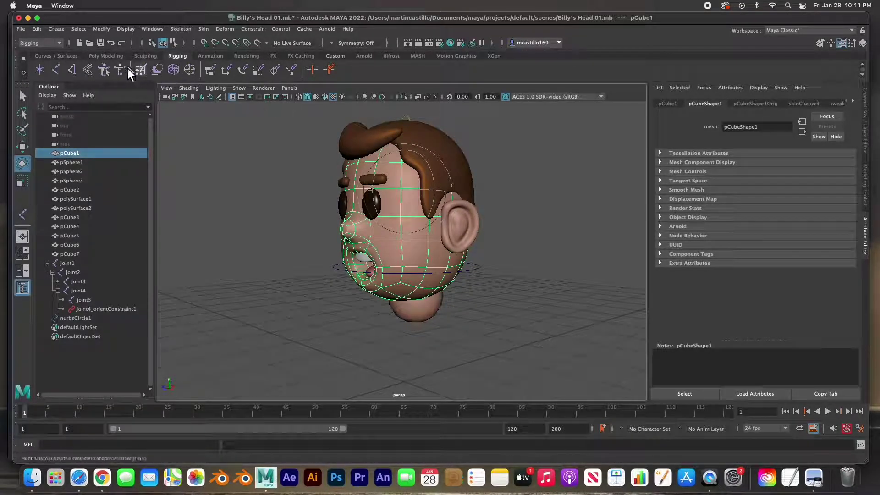
pyautogui.click(142, 73)
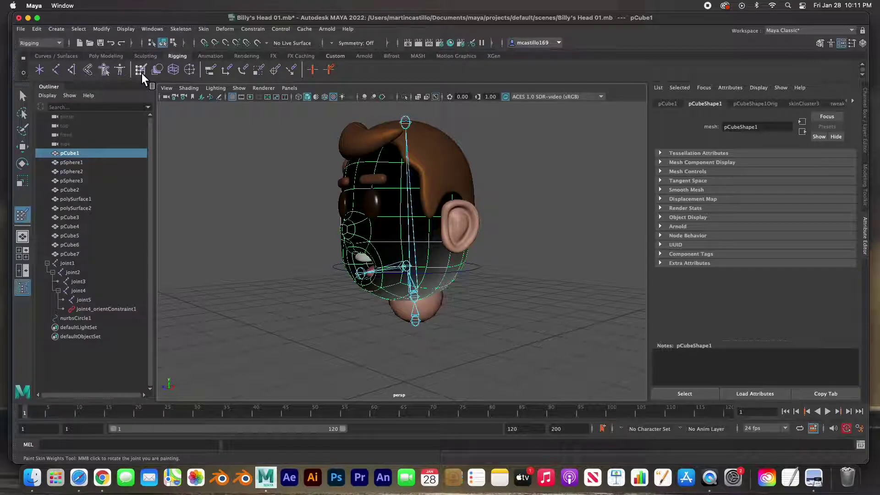
pyautogui.click(852, 44)
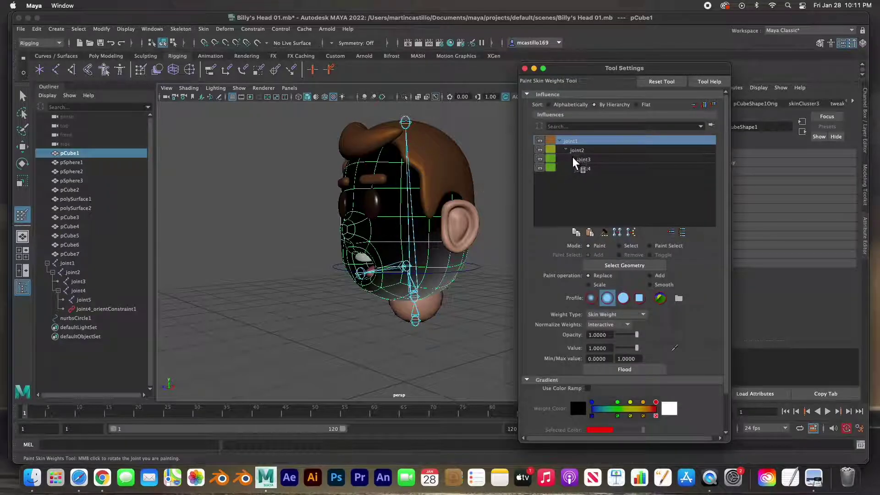
pyautogui.click(577, 151)
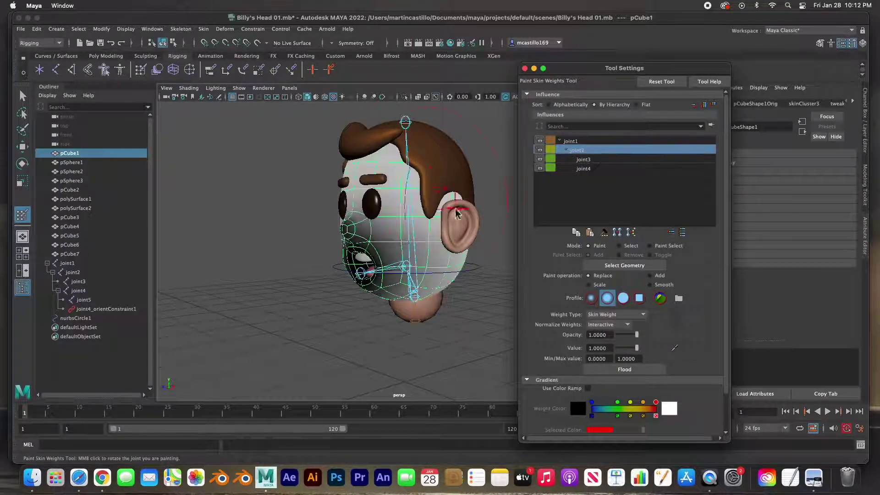
pyautogui.click(624, 371)
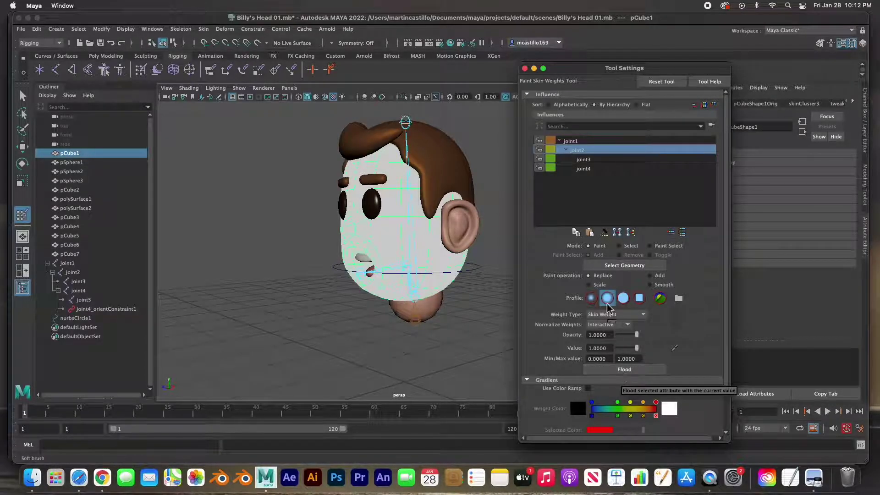
pyautogui.click(23, 96)
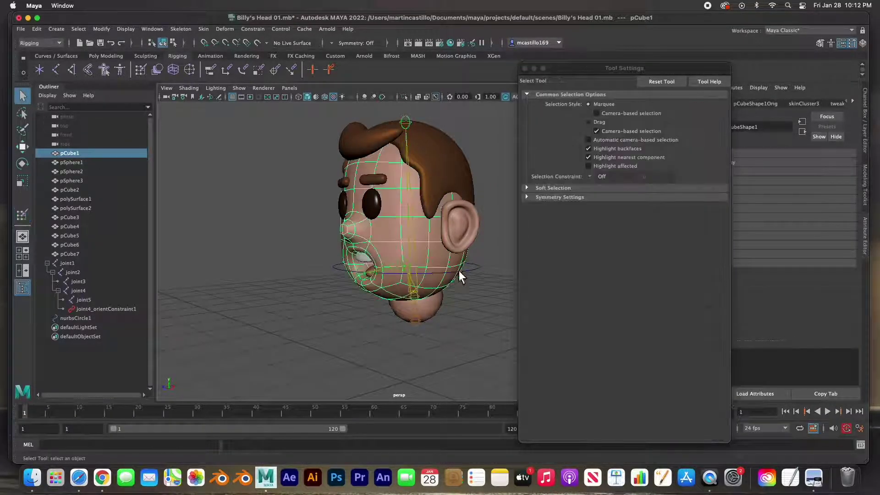
# Select both ear meshes, flood their joint2 skin weights with a Replace value of 1 using Paint Skin Weights, and exit the tool
pyautogui.click(451, 249)
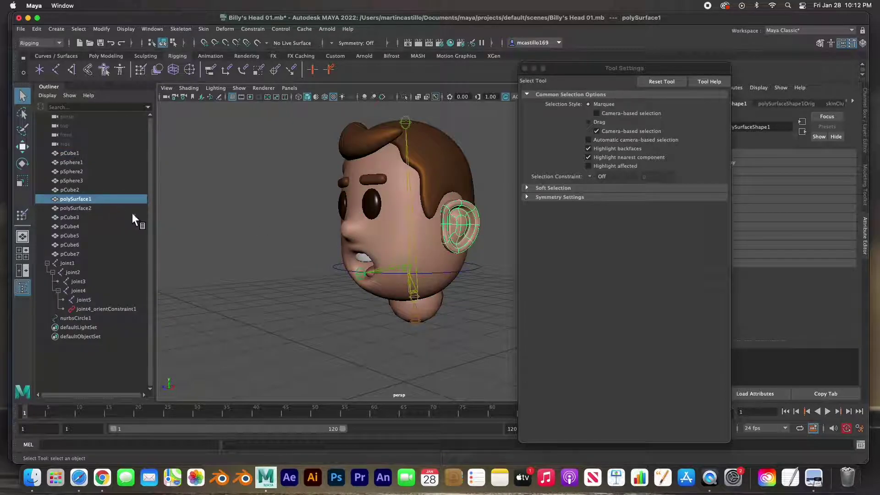
pyautogui.keyDown('alt'); pyautogui.moveTo(318, 282); pyautogui.dragTo(351, 249); pyautogui.keyUp('alt')
pyautogui.keyDown('shift'); pyautogui.click(352, 251); pyautogui.keyUp('shift')
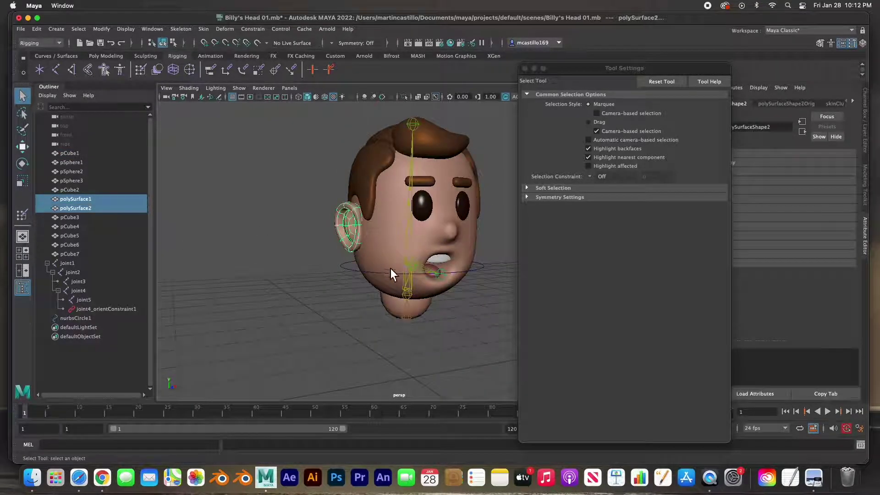
pyautogui.keyDown('alt'); pyautogui.moveTo(390, 270); pyautogui.dragTo(357, 281); pyautogui.keyUp('alt')
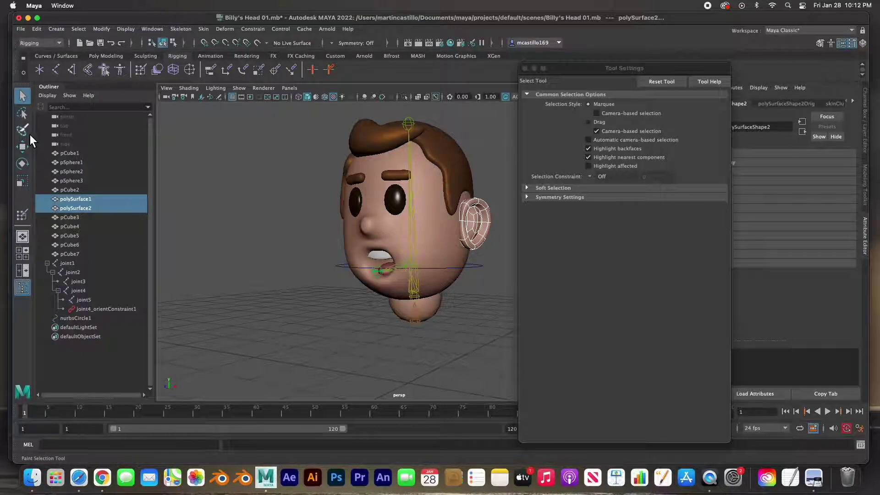
pyautogui.click(22, 216)
pyautogui.keyDown('alt'); pyautogui.moveTo(249, 262); pyautogui.dragTo(360, 281); pyautogui.keyUp('alt')
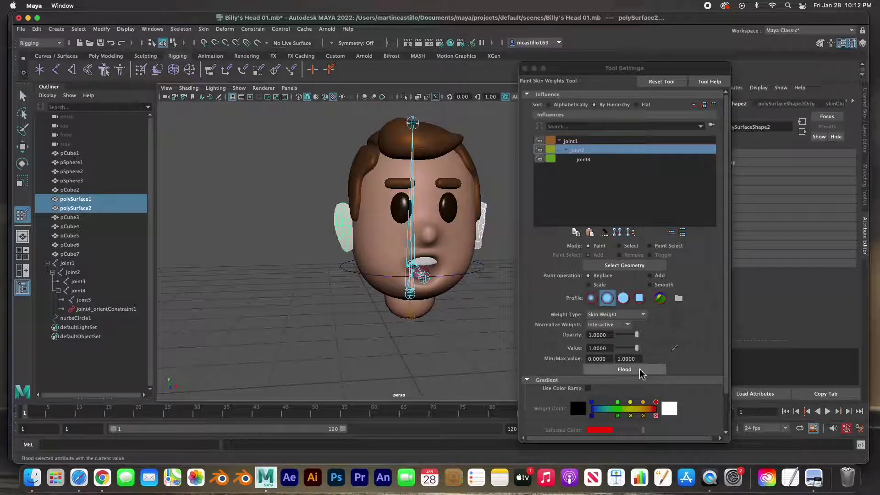
pyautogui.keyDown('alt'); pyautogui.moveTo(468, 274); pyautogui.dragTo(459, 228); pyautogui.keyUp('alt')
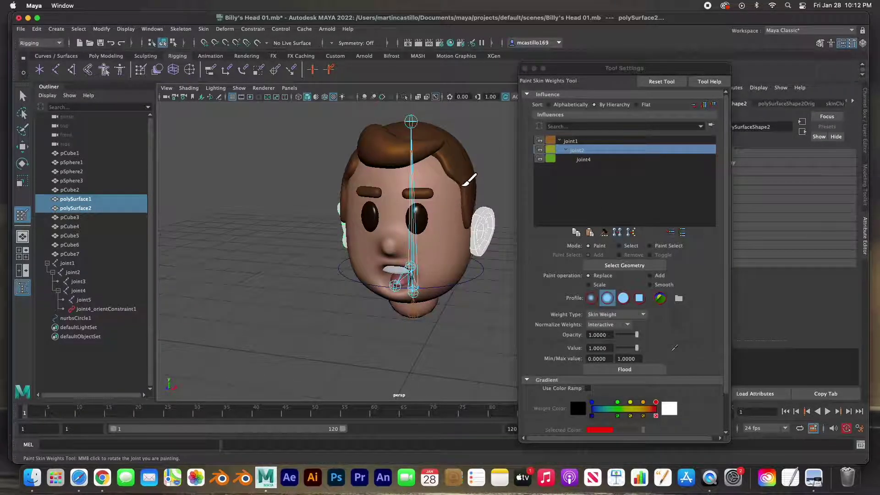
pyautogui.click(22, 98)
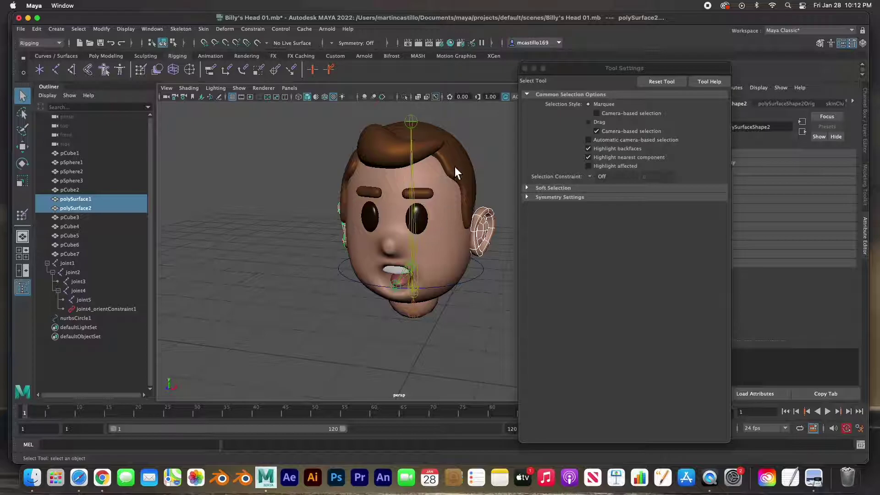
# Flood the two hair meshes' skin weights for joint2 with a Replace value of 1, exit the tool and clear the selection
pyautogui.click(455, 166)
pyautogui.keyDown('shift'); pyautogui.click(374, 162); pyautogui.keyUp('shift')
pyautogui.click(22, 215)
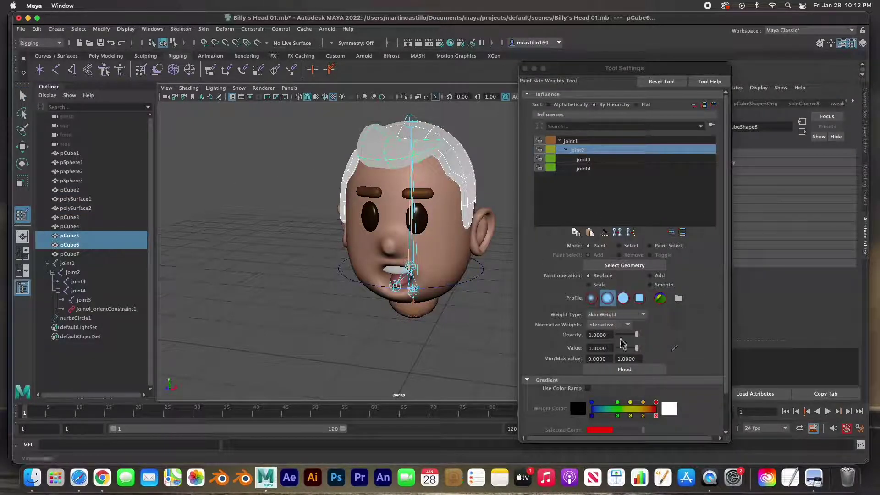
pyautogui.click(624, 369)
pyautogui.keyDown('alt'); pyautogui.moveTo(512, 326); pyautogui.dragTo(446, 285); pyautogui.keyUp('alt')
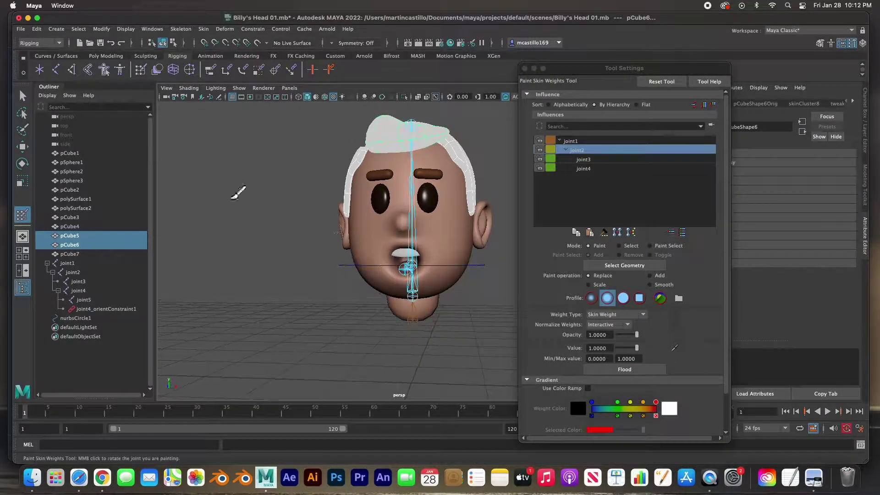
pyautogui.press('q')
pyautogui.click(233, 274)
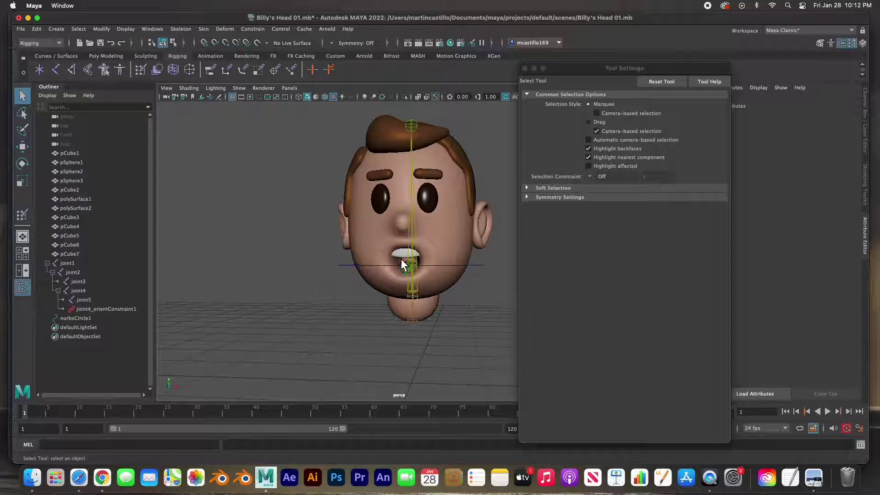
# Flood the upper teeth mesh's skin weights for joint2 with a Replace value of 1, and exit Paint Skin Weights
pyautogui.click(404, 256)
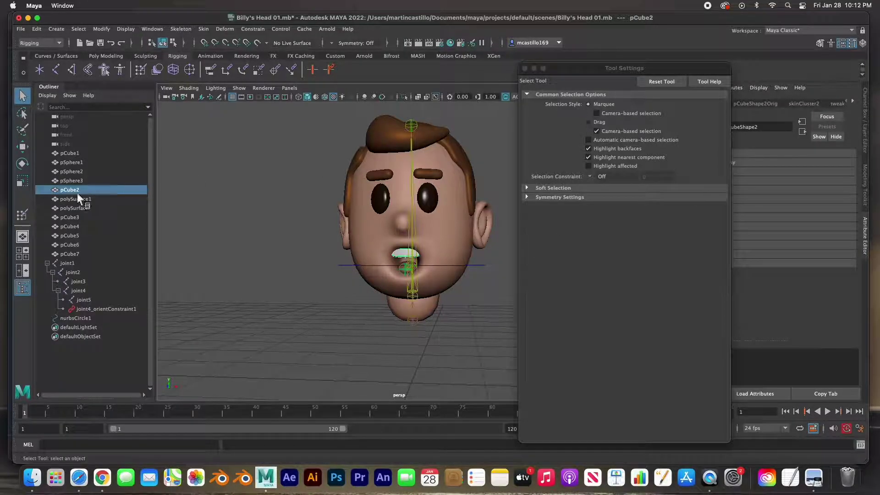
pyautogui.click(22, 215)
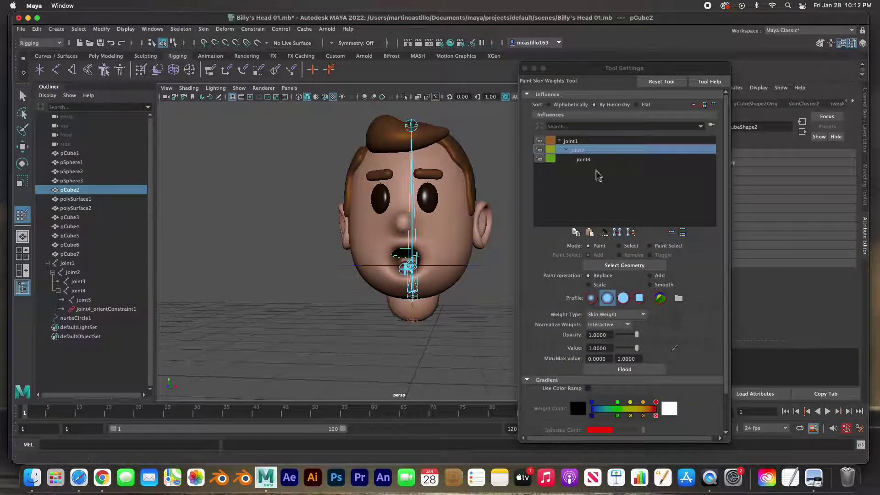
pyautogui.click(639, 371)
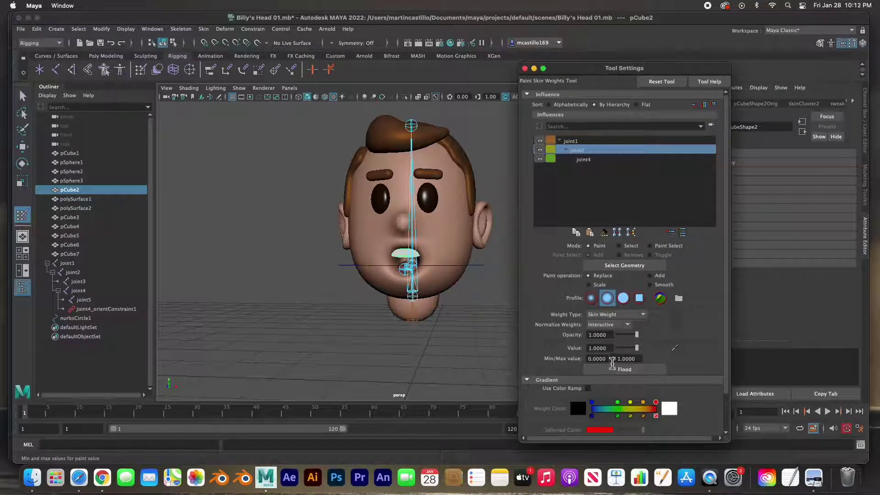
pyautogui.moveTo(474, 314)
pyautogui.keyDown('alt'); pyautogui.mouseDown()
pyautogui.moveTo(440, 309)
pyautogui.moveTo(448, 308)
pyautogui.moveTo(446, 281)
pyautogui.moveTo(367, 277)
pyautogui.moveTo(402, 280)
pyautogui.moveTo(393, 277)
pyautogui.mouseUp(); pyautogui.keyUp('alt')
pyautogui.scroll(3, 448, 283)
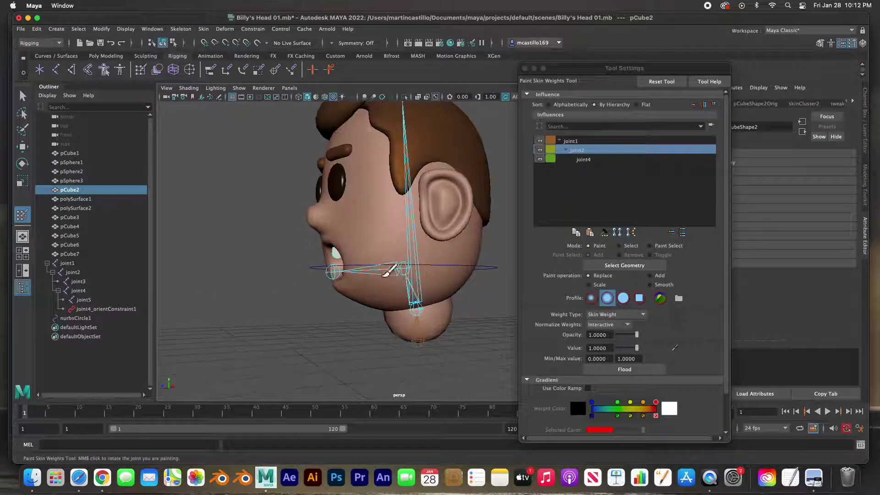
pyautogui.click(22, 95)
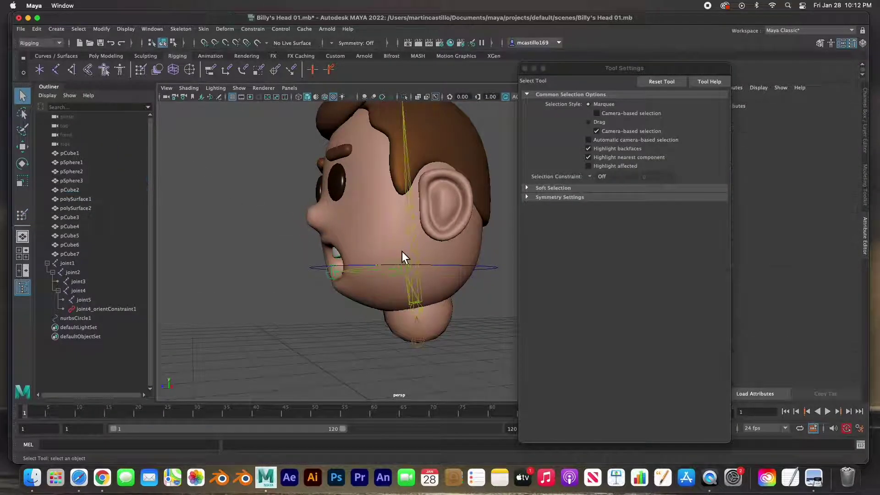
# Test the head deformation by rotating joint2 about -21.5 degrees around Z, then undo the rotation and deselect the joint
pyautogui.click(416, 246)
pyautogui.keyDown('alt'); pyautogui.moveTo(380, 246); pyautogui.dragTo(371, 243); pyautogui.keyUp('alt')
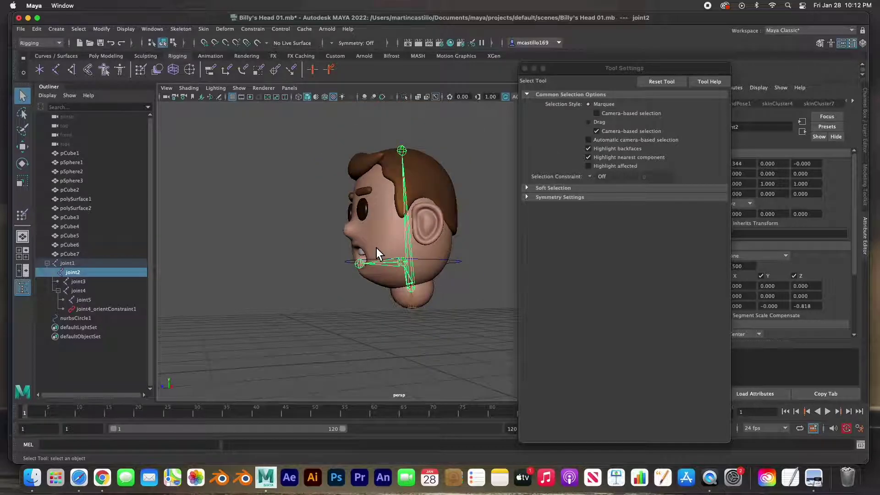
pyautogui.press('e')
pyautogui.moveTo(384, 265)
pyautogui.mouseDown()
pyautogui.moveTo(405, 249)
pyautogui.moveTo(376, 278)
pyautogui.moveTo(405, 248)
pyautogui.moveTo(387, 294)
pyautogui.moveTo(402, 243)
pyautogui.moveTo(389, 280)
pyautogui.mouseUp()
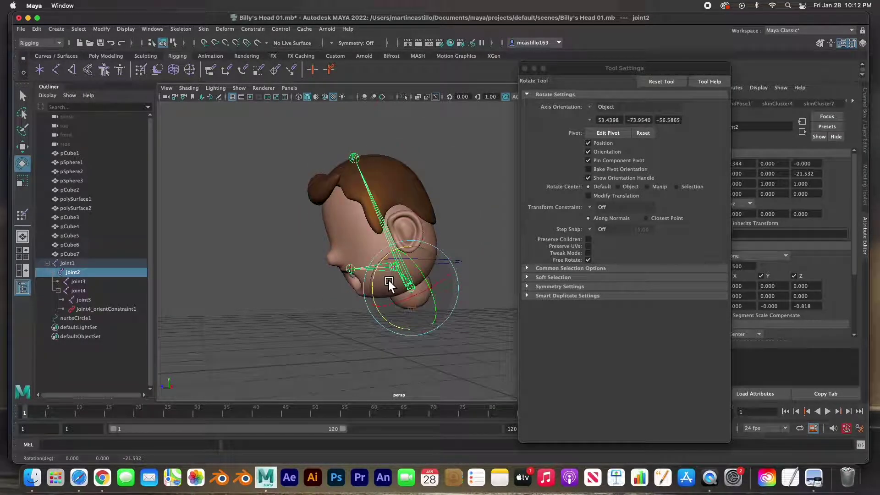
pyautogui.hotkey('ctrl', 'z')
pyautogui.click(316, 264)
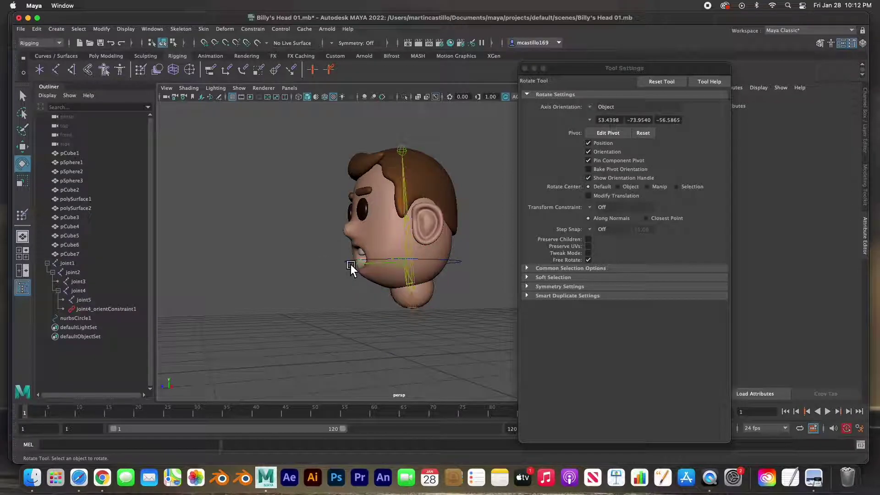
# Test the jaw deformation with the NURBS circle, and select joint4 to identify the jaw joint before deselecting it
pyautogui.click(351, 265)
pyautogui.moveTo(369, 250); pyautogui.dragTo(359, 266)
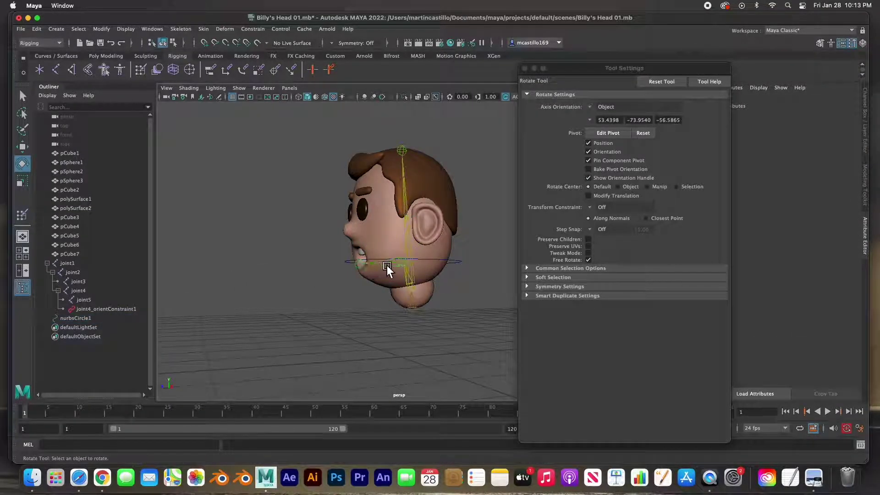
pyautogui.click(387, 265)
pyautogui.moveTo(78, 290); pyautogui.dragTo(76, 302)
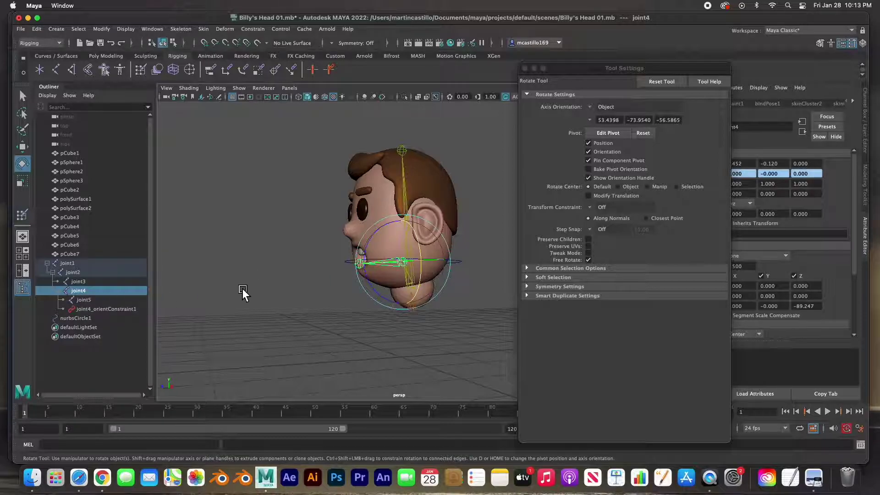
pyautogui.click(273, 265)
# Paint joint4 skin weights on the side of the head mesh's jaw with a smaller brush and a Replace value of 1
pyautogui.click(380, 241)
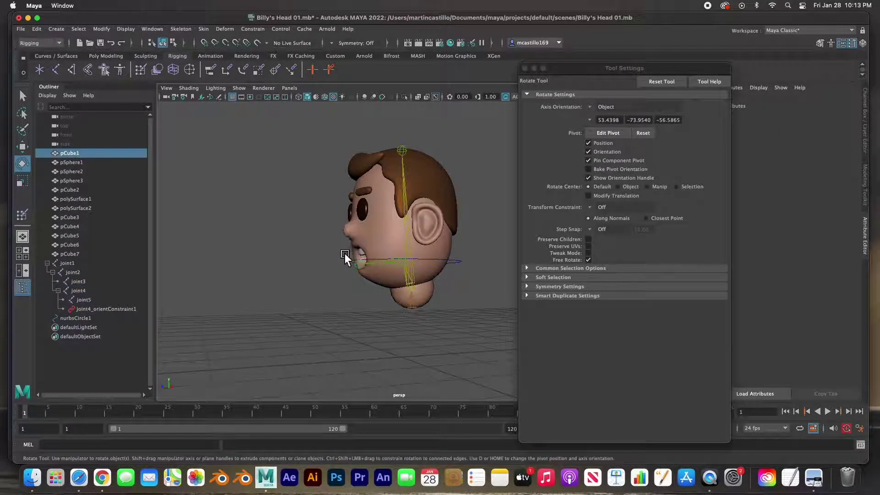
pyautogui.hotkey('ctrl', 'shift', 'p')
pyautogui.click(585, 169)
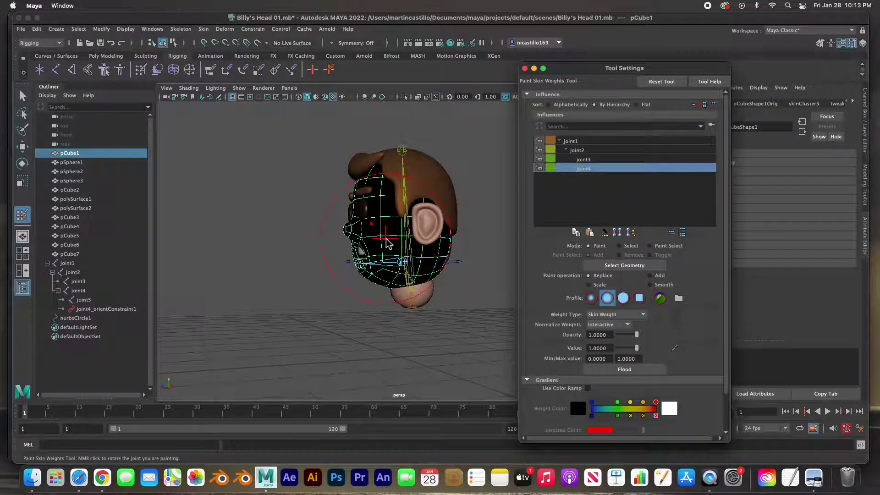
pyautogui.moveTo(387, 243); pyautogui.dragTo(364, 245)
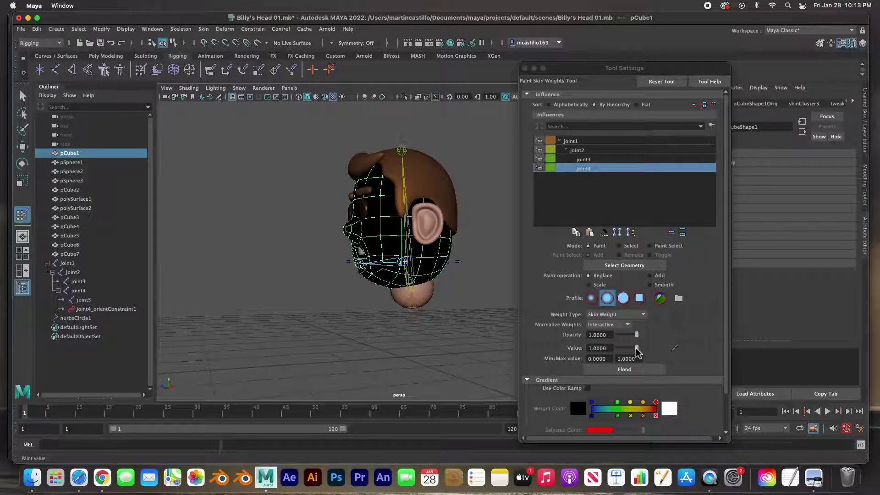
pyautogui.scroll(4, 417, 274)
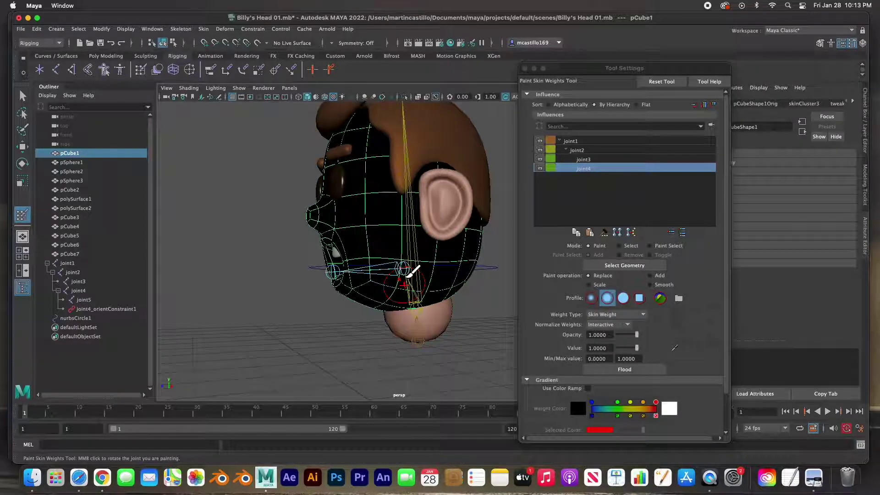
pyautogui.moveTo(404, 274)
pyautogui.keyDown('alt'); pyautogui.mouseDown()
pyautogui.moveTo(365, 277)
pyautogui.moveTo(366, 261)
pyautogui.moveTo(352, 265)
pyautogui.moveTo(371, 277)
pyautogui.moveTo(397, 269)
pyautogui.moveTo(406, 276)
pyautogui.mouseUp(); pyautogui.keyUp('alt')
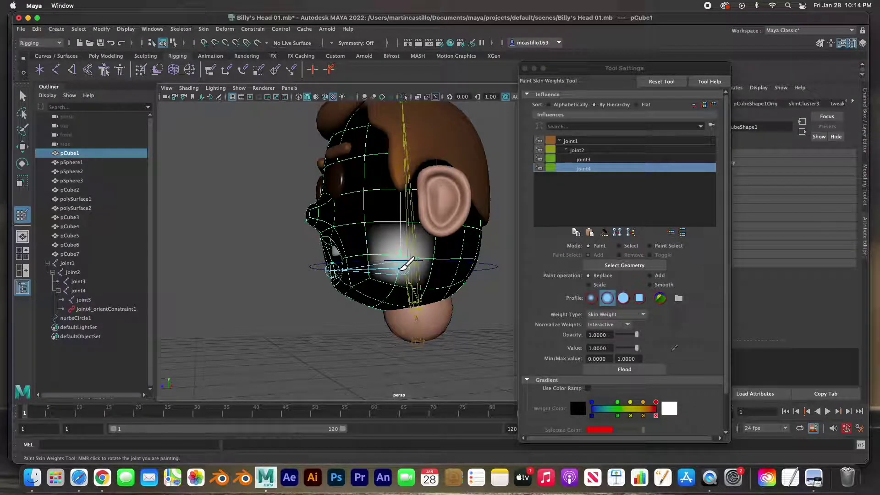
# Extend the joint4 weights with a Replace value of 1 across the chin, opposite cheek and lower lip, and exit the paint tool
pyautogui.keyDown('alt'); pyautogui.moveTo(386, 306); pyautogui.dragTo(473, 291); pyautogui.keyUp('alt')
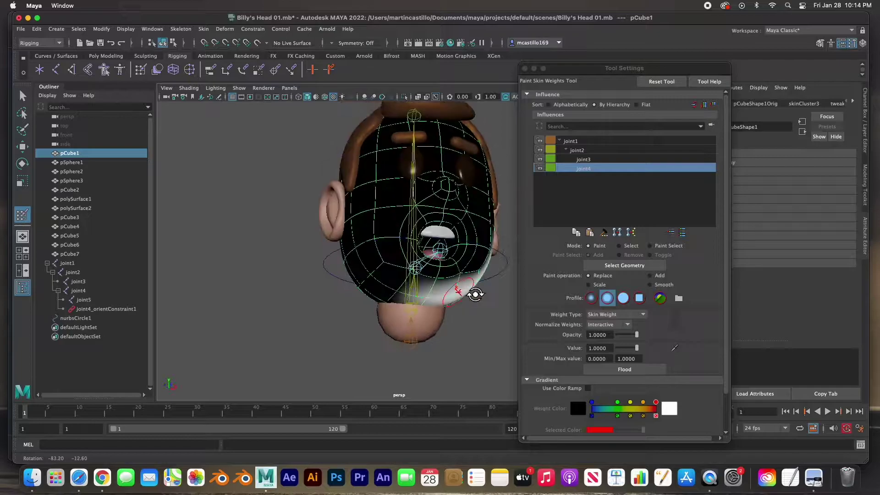
pyautogui.moveTo(385, 275)
pyautogui.keyDown('alt'); pyautogui.mouseDown()
pyautogui.moveTo(426, 294)
pyautogui.moveTo(412, 279)
pyautogui.moveTo(431, 280)
pyautogui.moveTo(434, 298)
pyautogui.moveTo(443, 296)
pyautogui.moveTo(382, 291)
pyautogui.moveTo(427, 305)
pyautogui.moveTo(472, 280)
pyautogui.moveTo(449, 289)
pyautogui.moveTo(407, 271)
pyautogui.mouseUp(); pyautogui.keyUp('alt')
pyautogui.scroll(3, 423, 285)
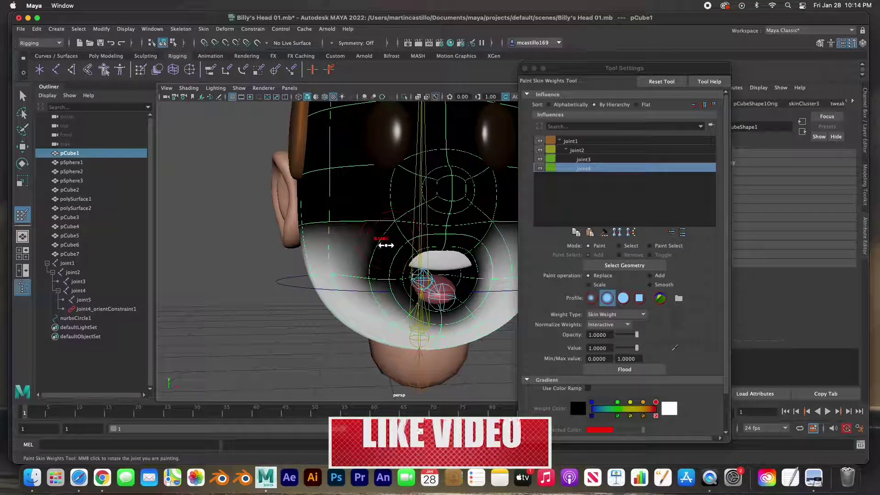
pyautogui.moveTo(393, 244); pyautogui.dragTo(381, 245)
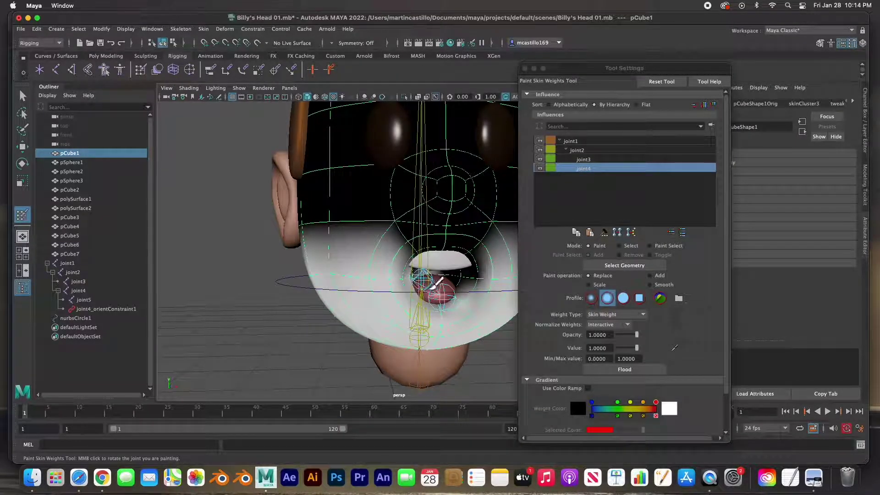
pyautogui.moveTo(445, 288)
pyautogui.mouseDown()
pyautogui.moveTo(486, 292)
pyautogui.moveTo(458, 296)
pyautogui.mouseUp()
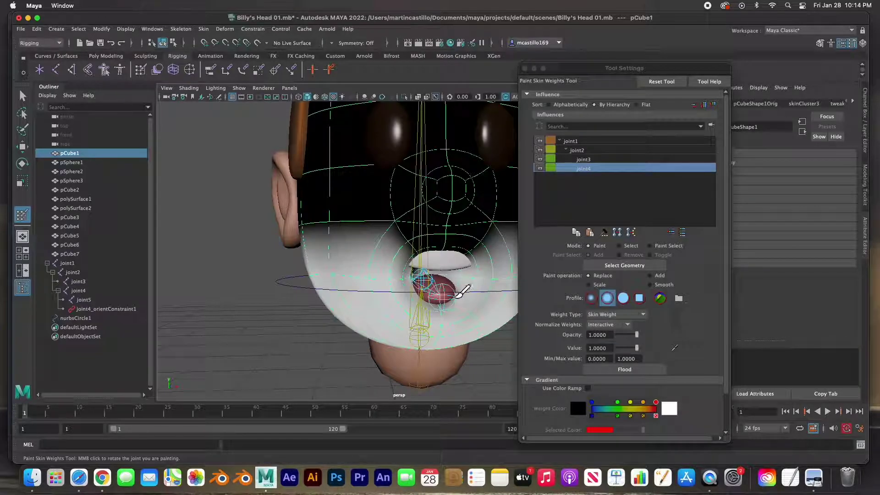
pyautogui.click(22, 96)
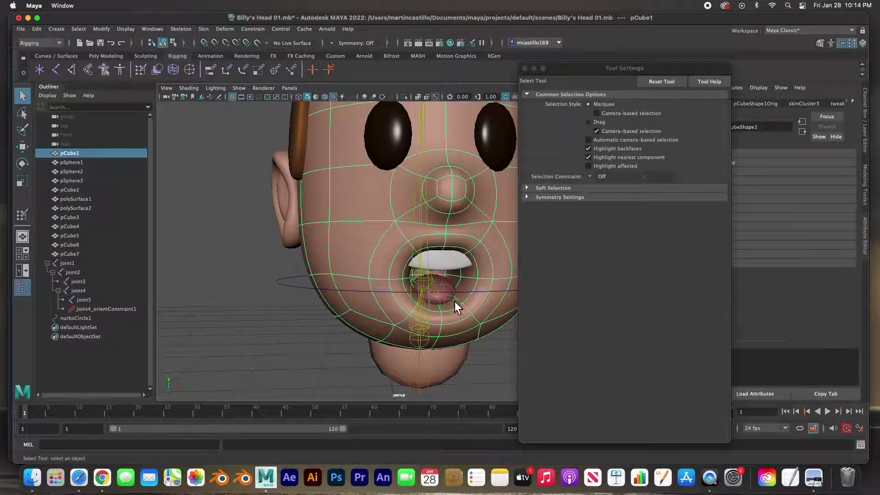
# Hide the tongue mesh pSphere3 and the upper teeth mesh pCube2 to expose the inside of the mouth
pyautogui.keyDown('alt'); pyautogui.moveTo(444, 302); pyautogui.dragTo(420, 306); pyautogui.keyUp('alt')
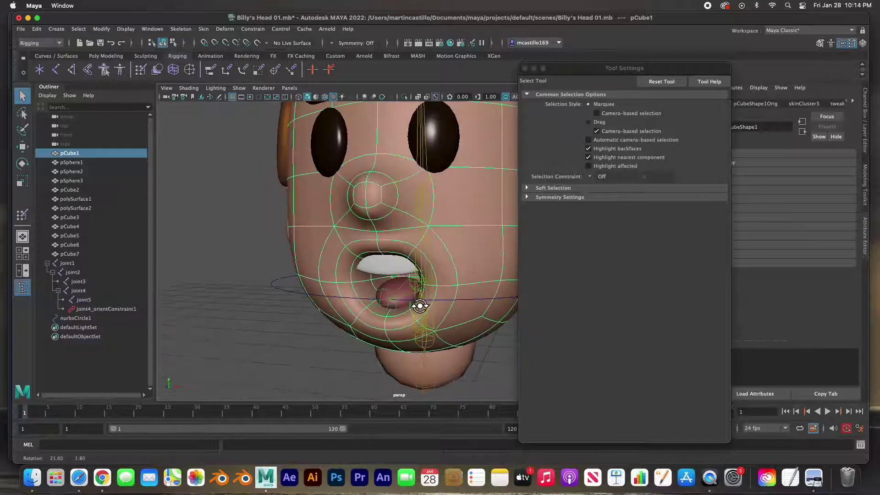
pyautogui.click(394, 284)
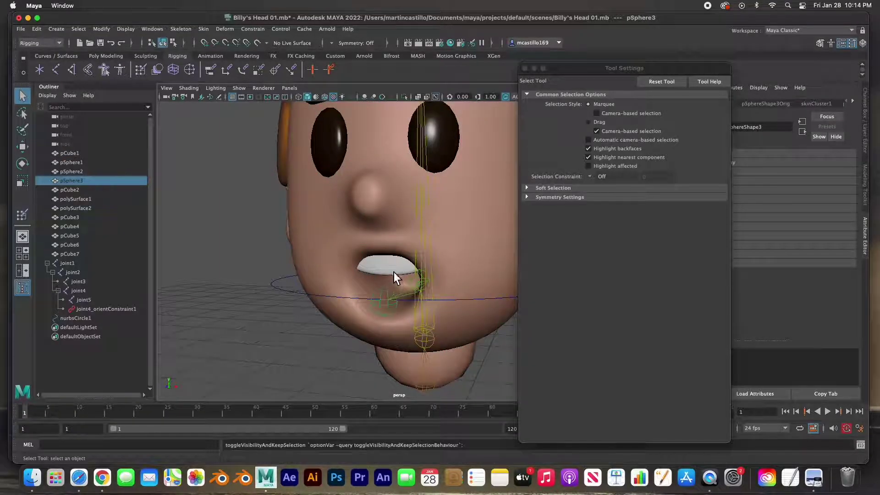
pyautogui.click(392, 269)
pyautogui.press('h')
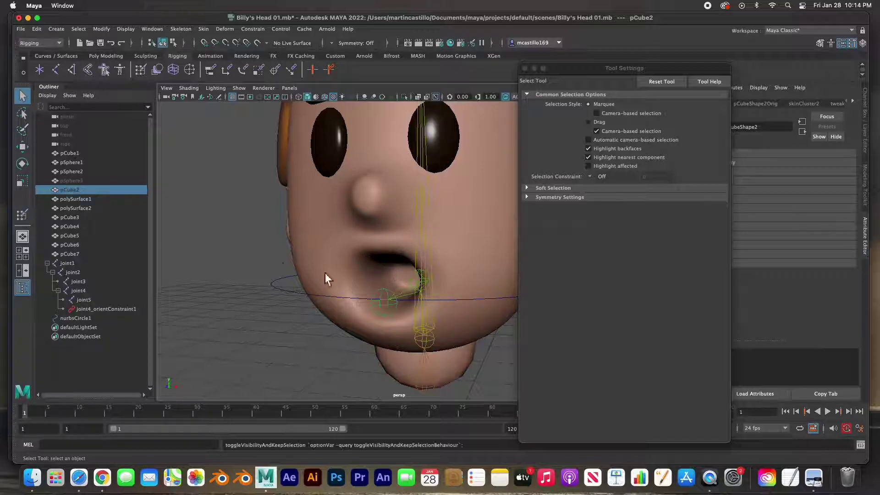
# Paint joint4 skin weights on the head mesh pCube1 around the lower lip with a Replace value of 1, and exit the paint tool
pyautogui.click(322, 230)
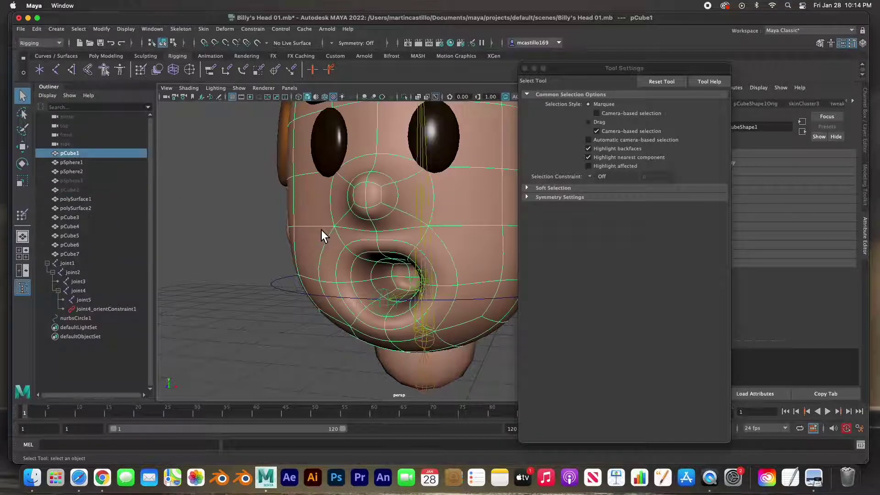
pyautogui.click(21, 215)
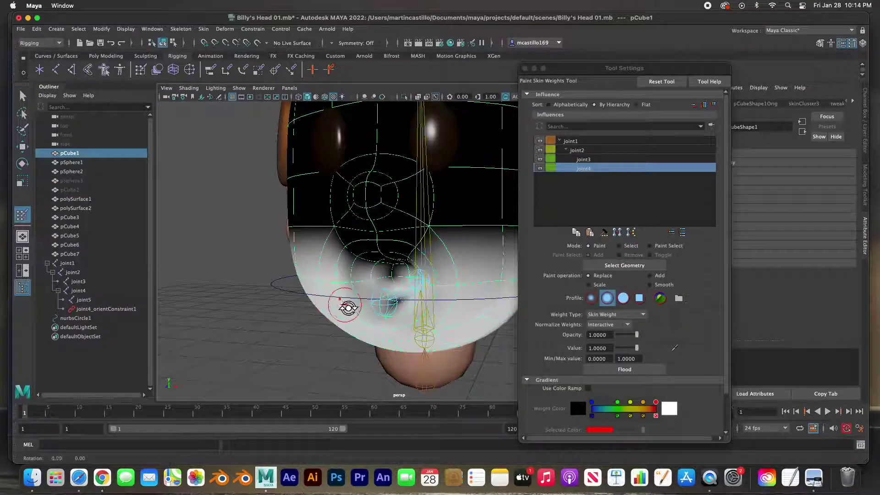
pyautogui.moveTo(424, 315)
pyautogui.mouseDown()
pyautogui.moveTo(432, 288)
pyautogui.moveTo(417, 283)
pyautogui.moveTo(354, 288)
pyautogui.moveTo(372, 288)
pyautogui.moveTo(343, 315)
pyautogui.moveTo(383, 297)
pyautogui.moveTo(351, 285)
pyautogui.moveTo(329, 301)
pyautogui.moveTo(374, 280)
pyautogui.moveTo(339, 281)
pyautogui.moveTo(464, 287)
pyautogui.mouseUp()
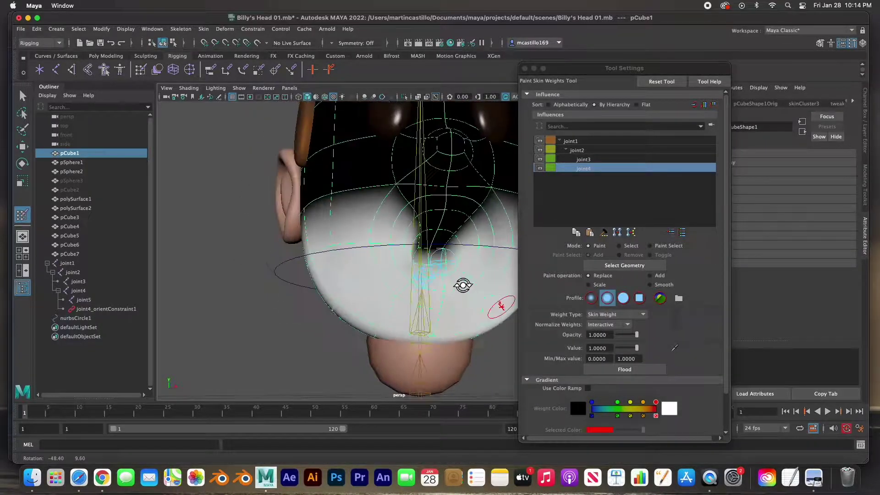
pyautogui.keyDown('alt'); pyautogui.moveTo(366, 290); pyautogui.dragTo(309, 299); pyautogui.keyUp('alt')
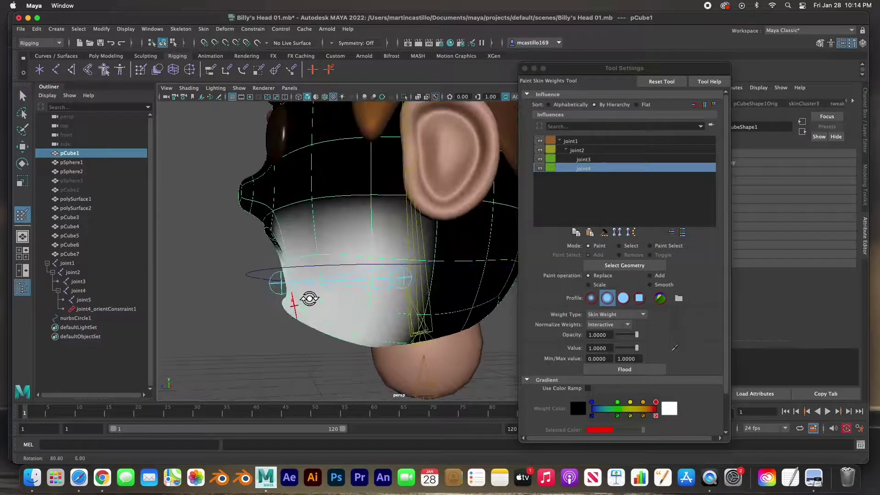
pyautogui.click(24, 97)
# Test the jaw rotation with nurbsCircle1, and animate it with the mouth open at frame 1 and rotated closed at frame 10
pyautogui.moveTo(184, 193)
pyautogui.keyDown('alt'); pyautogui.mouseDown()
pyautogui.moveTo(232, 216)
pyautogui.moveTo(239, 231)
pyautogui.mouseUp(); pyautogui.keyUp('alt')
pyautogui.moveTo(268, 301); pyautogui.dragTo(280, 301)
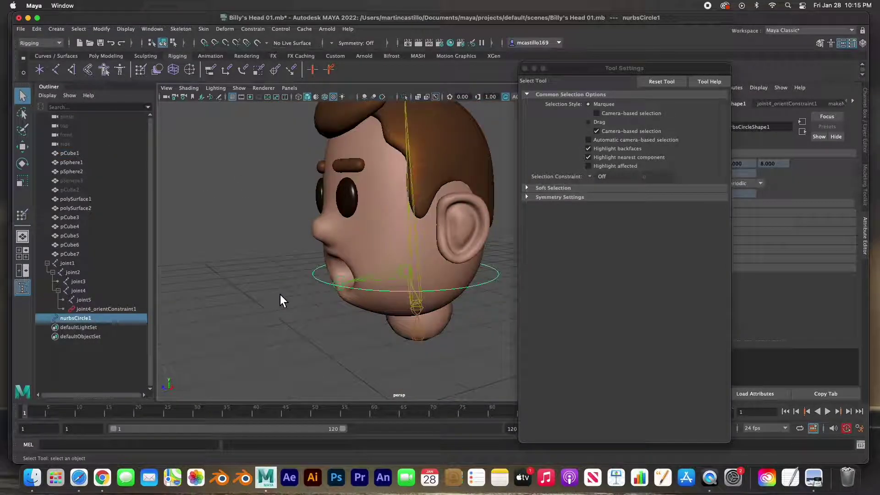
pyautogui.press('e')
pyautogui.moveTo(386, 255); pyautogui.dragTo(324, 265)
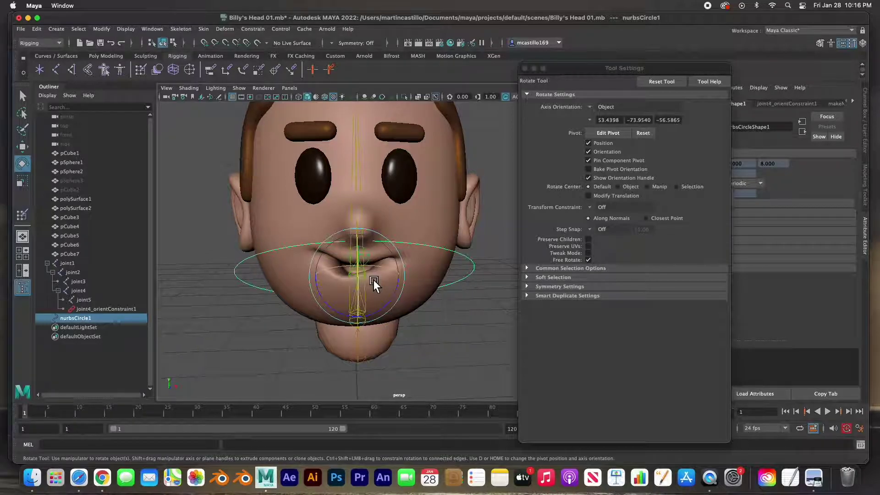
pyautogui.hotkey('ctrl', 'z')
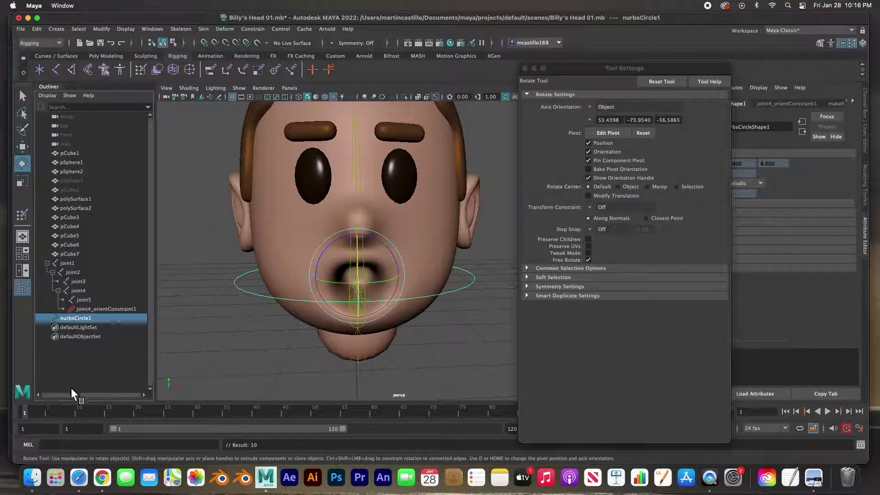
pyautogui.moveTo(23, 413); pyautogui.dragTo(79, 419)
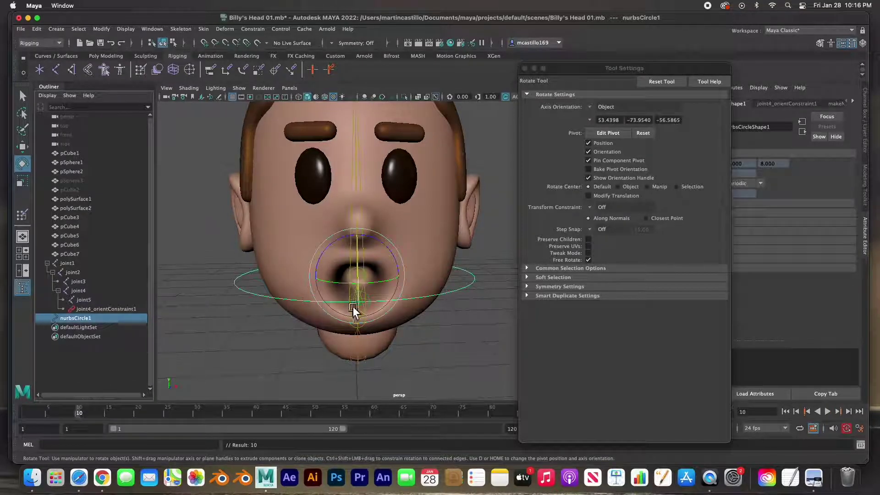
pyautogui.keyDown('alt'); pyautogui.moveTo(381, 287); pyautogui.dragTo(329, 261); pyautogui.keyUp('alt')
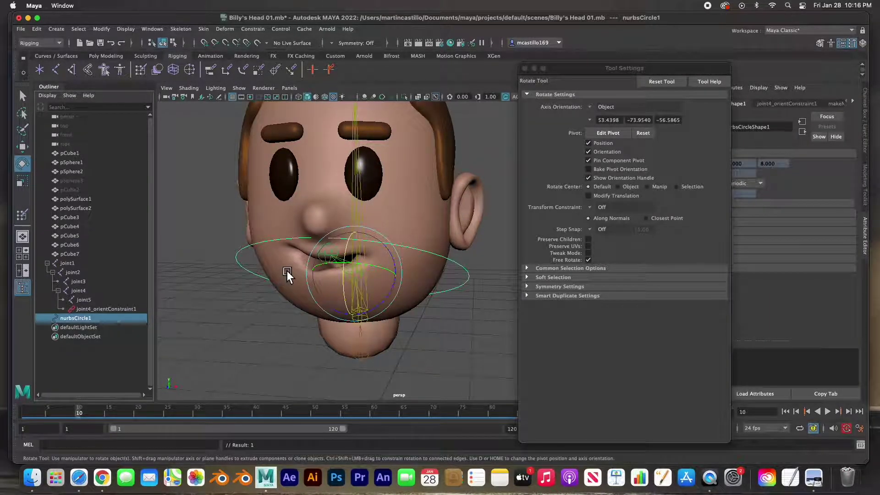
# Start painting joint4 skin weights on the head mesh pCube1 at frame 2, with the Replace value set to 0.5
pyautogui.click(272, 225)
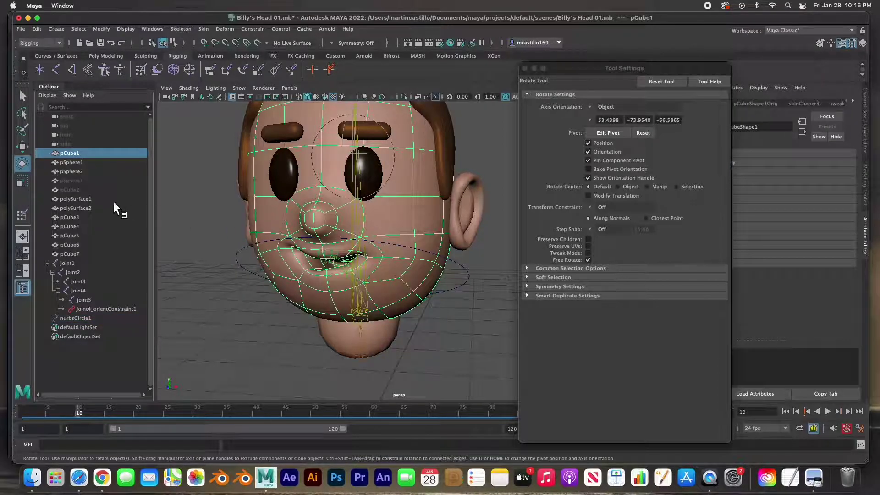
pyautogui.click(22, 214)
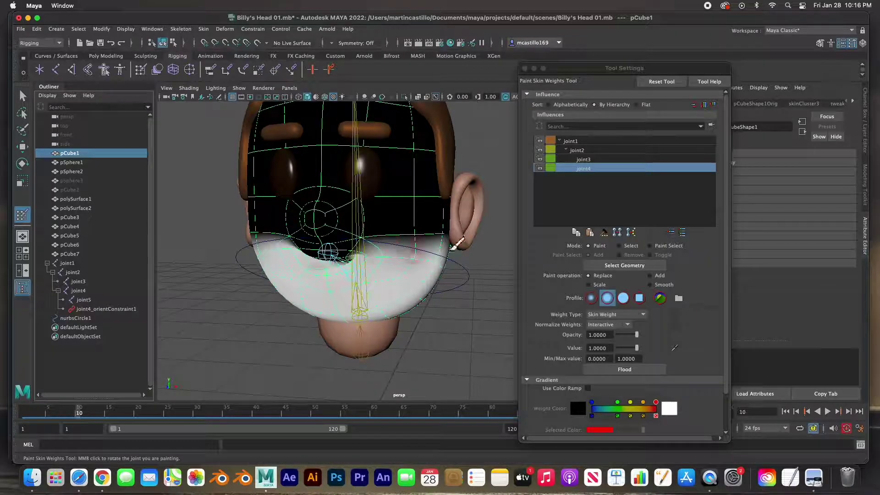
pyautogui.click(637, 349)
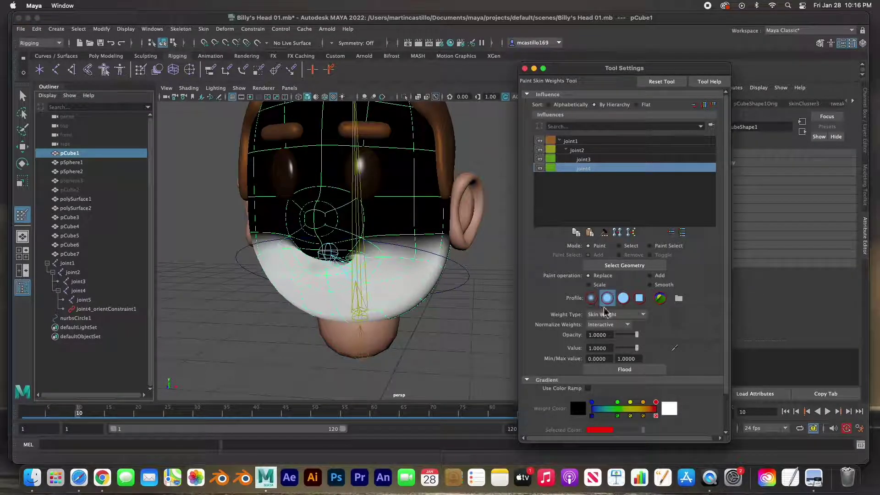
pyautogui.keyDown('alt'); pyautogui.moveTo(393, 226); pyautogui.dragTo(422, 229); pyautogui.keyUp('alt')
pyautogui.click(362, 287)
pyautogui.moveTo(408, 276)
pyautogui.keyDown('alt'); pyautogui.mouseDown()
pyautogui.moveTo(370, 277)
pyautogui.moveTo(379, 265)
pyautogui.mouseUp(); pyautogui.keyUp('alt')
pyautogui.scroll(3, 388, 260)
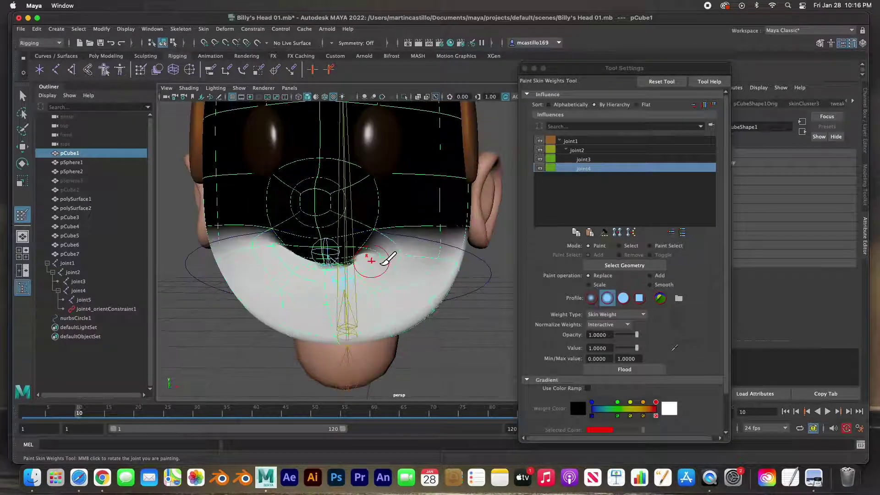
pyautogui.scroll(3, 379, 259)
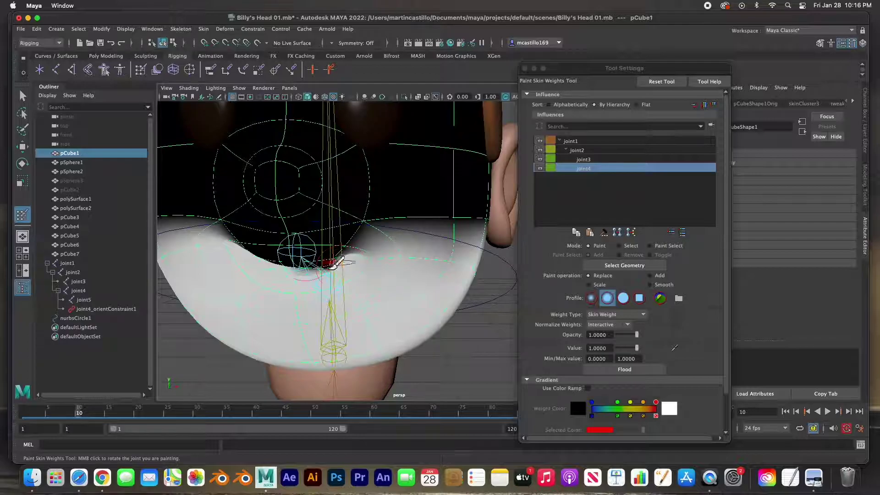
pyautogui.moveTo(76, 421); pyautogui.dragTo(32, 420)
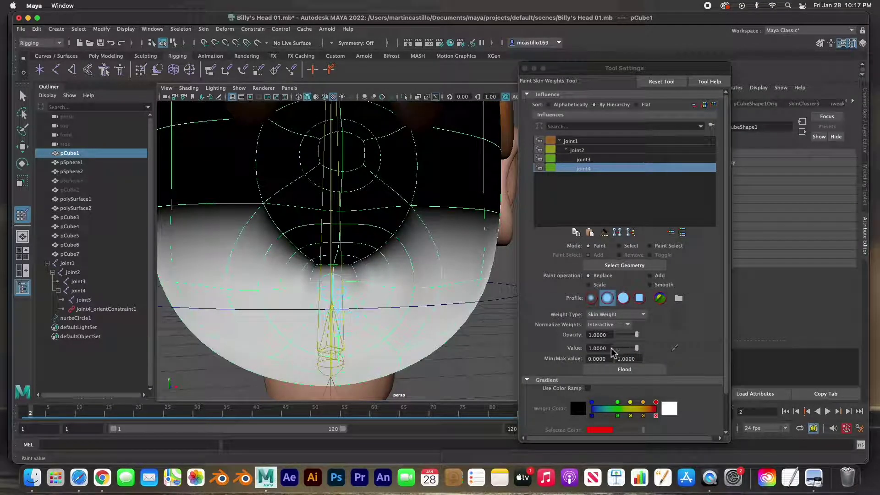
pyautogui.moveTo(615, 350); pyautogui.dragTo(581, 349)
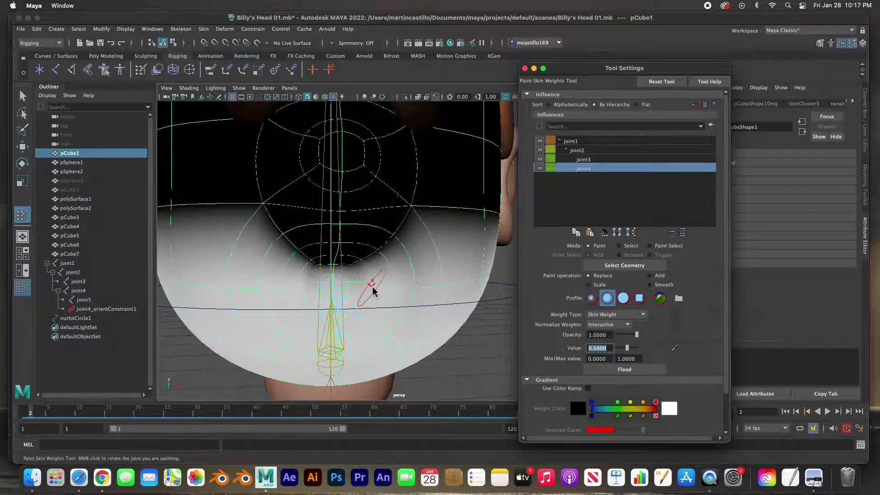
# Lower the joint4 weights beside both mouth corners with 0.5 strokes, and undo the last strokes on the side of the cheek
pyautogui.moveTo(360, 286); pyautogui.dragTo(436, 290)
pyautogui.moveTo(377, 293)
pyautogui.mouseDown()
pyautogui.moveTo(334, 281)
pyautogui.moveTo(248, 295)
pyautogui.mouseUp()
pyautogui.moveTo(314, 282)
pyautogui.mouseDown()
pyautogui.moveTo(220, 287)
pyautogui.moveTo(275, 275)
pyautogui.mouseUp()
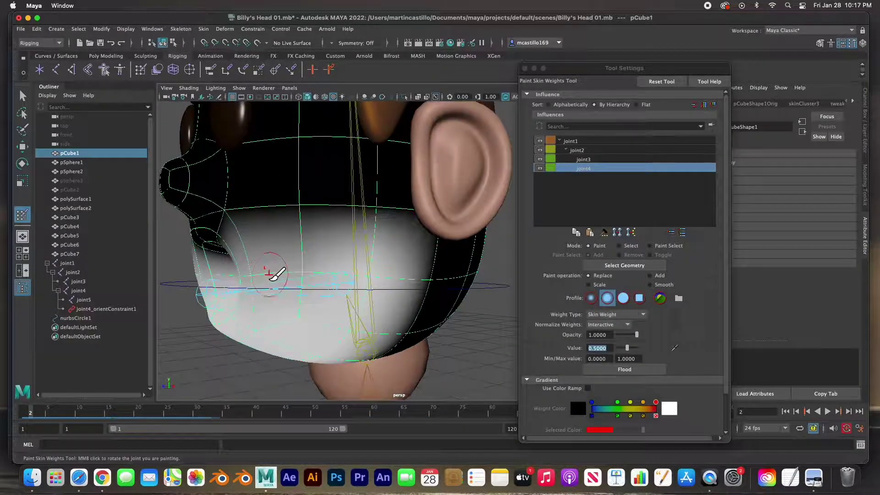
pyautogui.moveTo(350, 276); pyautogui.dragTo(375, 288)
pyautogui.moveTo(269, 275)
pyautogui.keyDown('alt'); pyautogui.mouseDown()
pyautogui.moveTo(392, 288)
pyautogui.moveTo(296, 286)
pyautogui.mouseUp(); pyautogui.keyUp('alt')
pyautogui.hotkey('ctrl', 'z')
pyautogui.hotkey('ctrl', 'z')
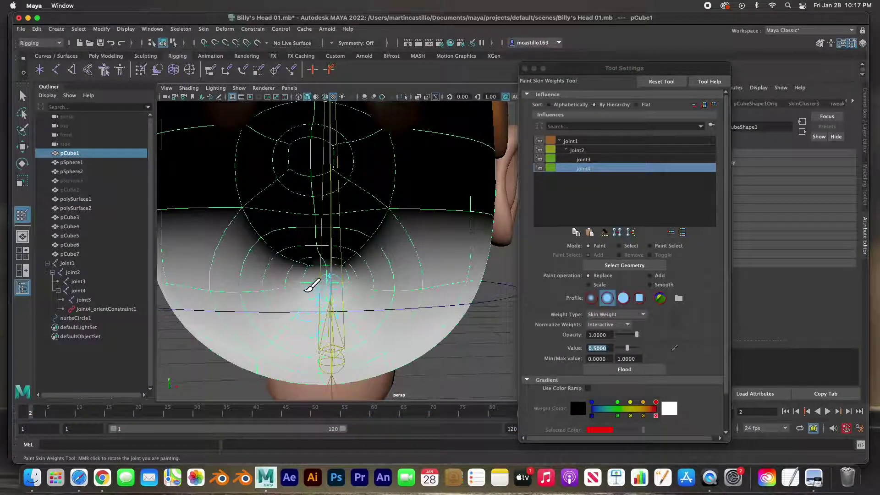
# Repaint the joint4 weights at the mouth corners with a Replace value of 0.275, check the closed mouth at frame 10, and exit painting
pyautogui.moveTo(624, 349); pyautogui.dragTo(624, 348)
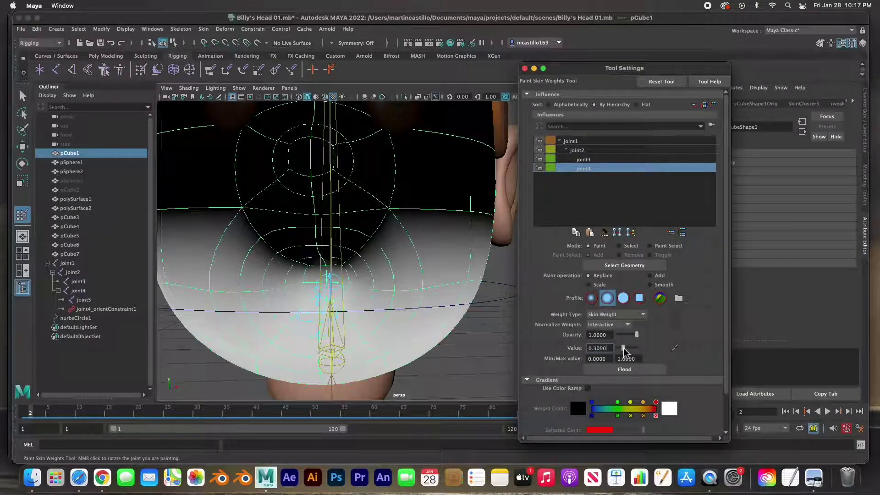
pyautogui.moveTo(397, 282)
pyautogui.mouseDown()
pyautogui.moveTo(309, 281)
pyautogui.moveTo(248, 295)
pyautogui.mouseUp()
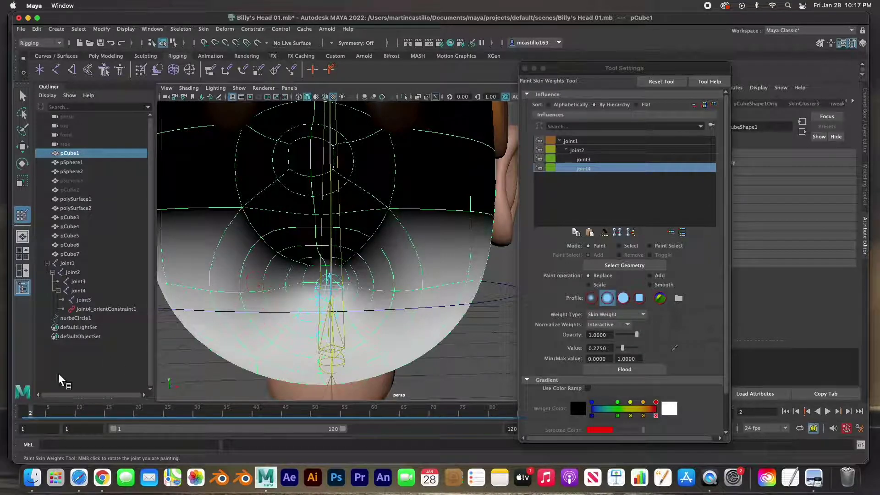
pyautogui.moveTo(35, 420); pyautogui.dragTo(81, 423)
pyautogui.moveTo(312, 326)
pyautogui.keyDown('alt'); pyautogui.mouseDown()
pyautogui.moveTo(248, 333)
pyautogui.moveTo(368, 336)
pyautogui.moveTo(336, 339)
pyautogui.moveTo(273, 322)
pyautogui.moveTo(302, 338)
pyautogui.moveTo(309, 321)
pyautogui.mouseUp(); pyautogui.keyUp('alt')
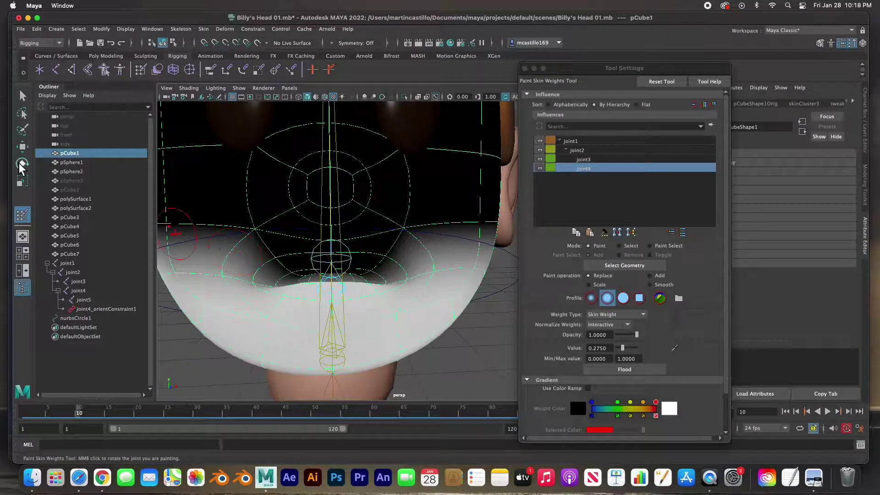
pyautogui.click(23, 97)
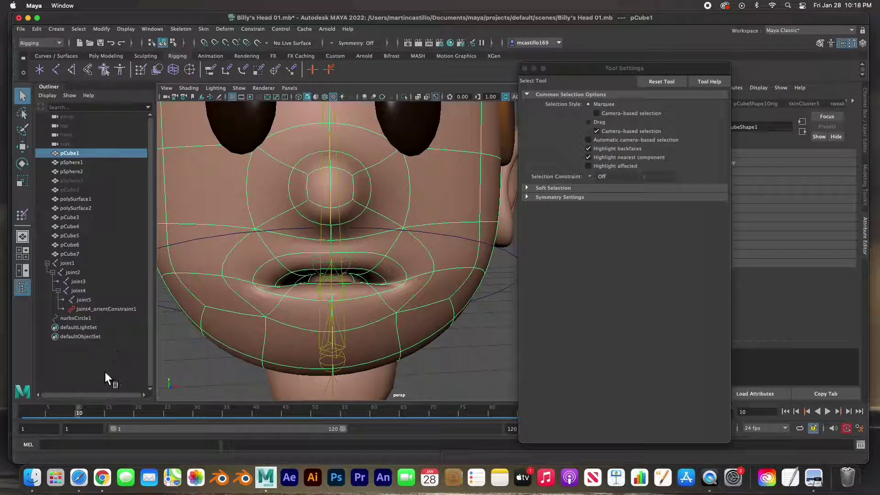
# At frame 1, select the upper lip vertices of the head mesh and move them slightly down
pyautogui.moveTo(84, 414); pyautogui.dragTo(18, 414)
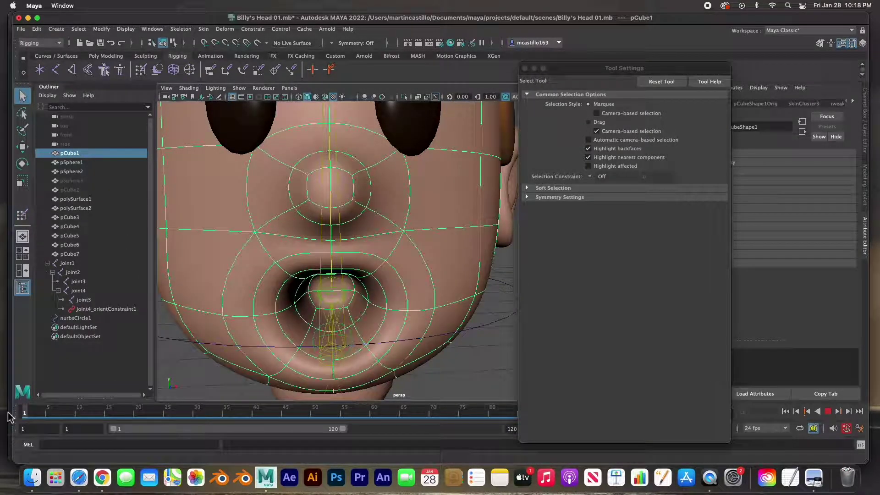
pyautogui.moveTo(283, 233)
pyautogui.mouseDown(button='right')
pyautogui.moveTo(226, 226)
pyautogui.moveTo(270, 284)
pyautogui.moveTo(268, 307)
pyautogui.mouseUp(button='right')
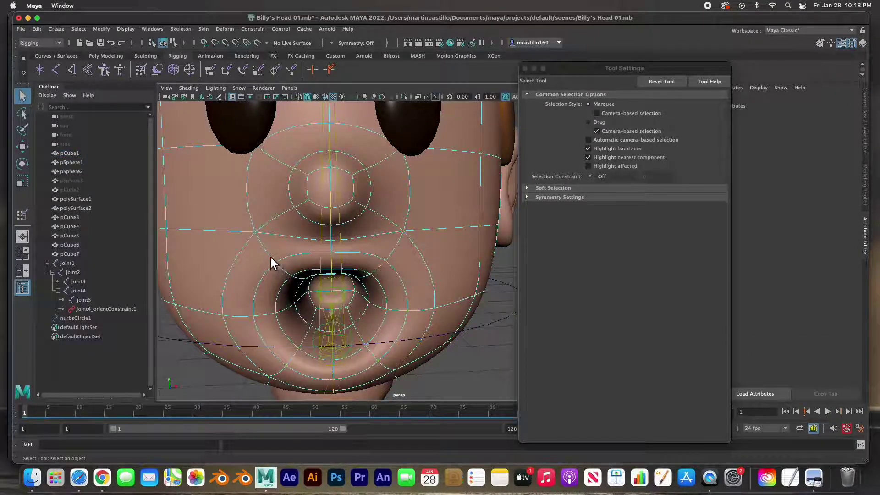
pyautogui.click(282, 271)
pyautogui.keyDown('shift'); pyautogui.click(388, 262); pyautogui.keyUp('shift')
pyautogui.keyDown('shift'); pyautogui.click(337, 256); pyautogui.keyUp('shift')
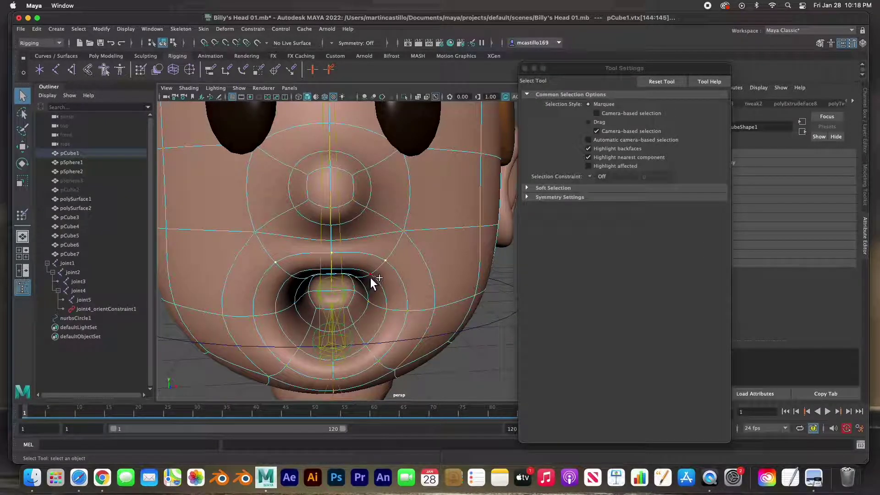
pyautogui.keyDown('alt'); pyautogui.moveTo(354, 275); pyautogui.dragTo(338, 277); pyautogui.keyUp('alt')
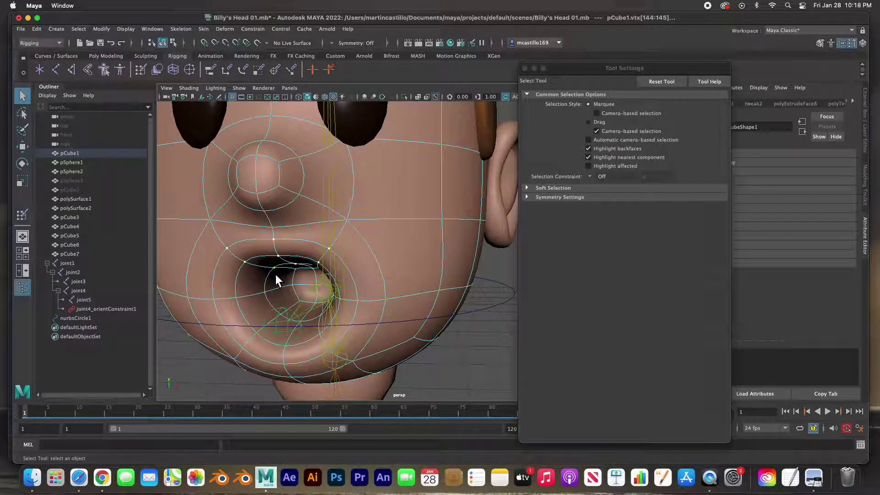
pyautogui.keyDown('alt'); pyautogui.moveTo(276, 274); pyautogui.dragTo(357, 283); pyautogui.keyUp('alt')
pyautogui.press('w')
pyautogui.moveTo(313, 214); pyautogui.dragTo(312, 229)
pyautogui.keyDown('alt'); pyautogui.moveTo(298, 280); pyautogui.dragTo(289, 303); pyautogui.keyUp('alt')
pyautogui.click(182, 363)
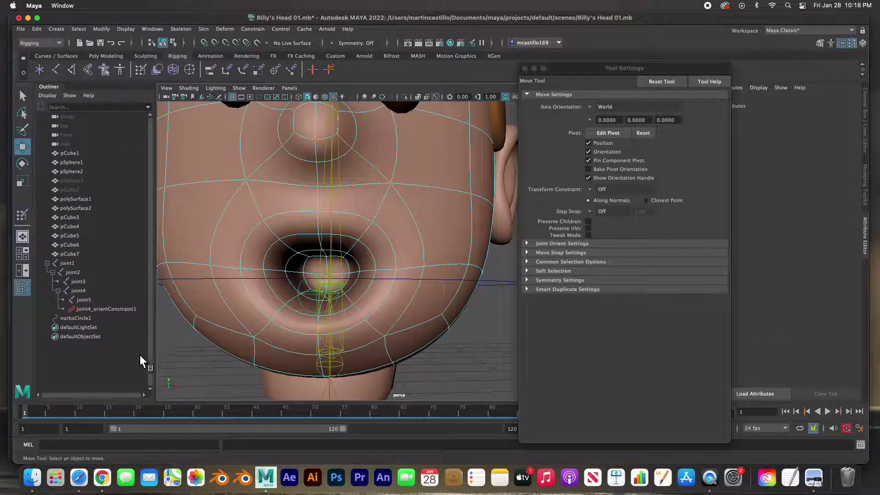
# Preview the closed mouth at frame 12 to check how the lips meet, and undo the frame change
pyautogui.moveTo(26, 412); pyautogui.dragTo(91, 414)
pyautogui.scroll(-5, 296, 301)
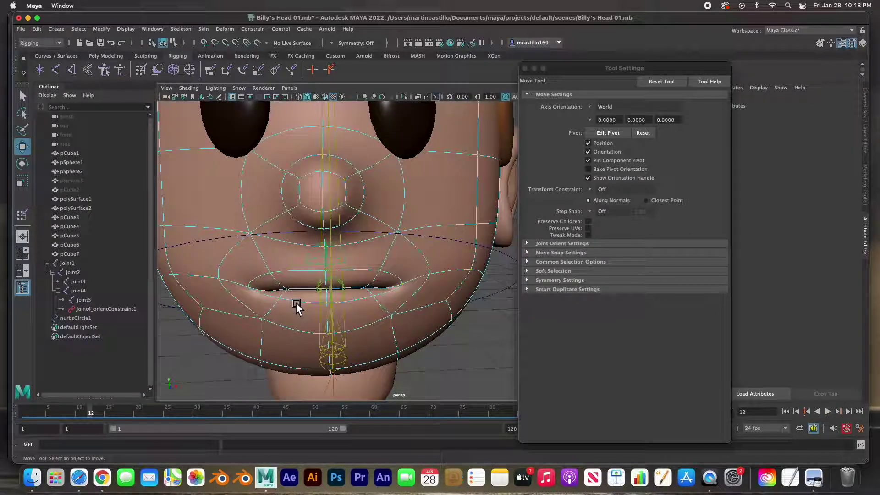
pyautogui.moveTo(304, 303)
pyautogui.keyDown('alt'); pyautogui.mouseDown()
pyautogui.moveTo(218, 293)
pyautogui.moveTo(298, 302)
pyautogui.moveTo(290, 311)
pyautogui.mouseUp(); pyautogui.keyUp('alt')
pyautogui.hotkey('ctrl', 'z')
# Unhide the tongue mesh pSphere3 and the upper teeth mesh pCube2, and frame the head mesh in the view
pyautogui.moveTo(71, 181); pyautogui.dragTo(80, 188)
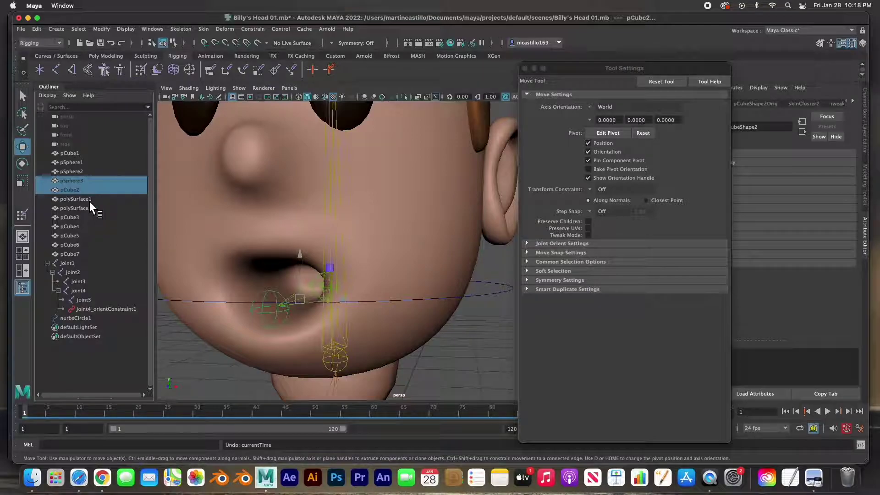
pyautogui.hotkey('shift', 'h')
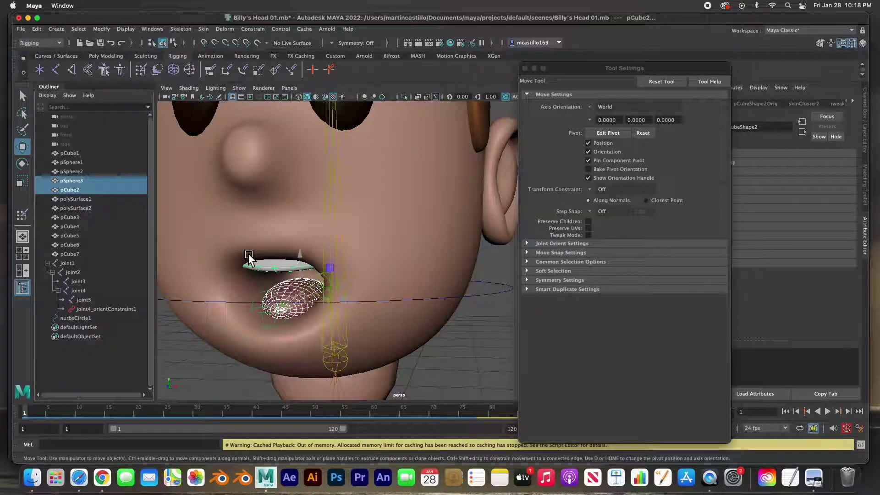
pyautogui.click(264, 275)
pyautogui.click(328, 297)
pyautogui.press('f')
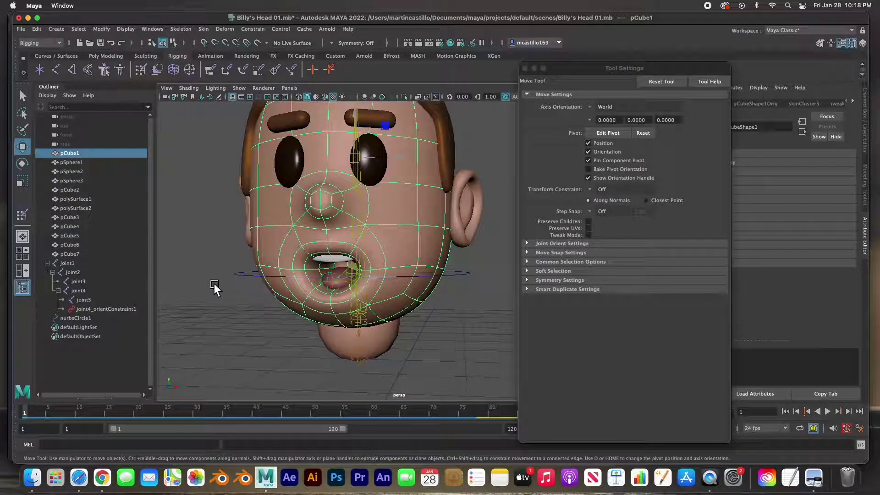
# Scrub the jaw animation and return to frame 1 to check the mouth with teeth and tongue, and deselect nurbsCircle1
pyautogui.click(241, 275)
pyautogui.keyDown('alt'); pyautogui.moveTo(249, 287); pyautogui.dragTo(238, 288); pyautogui.keyUp('alt')
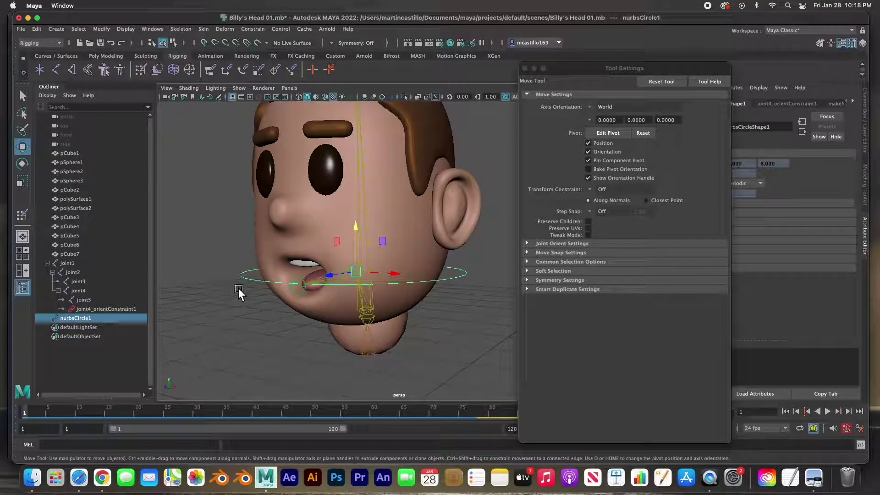
pyautogui.moveTo(29, 413); pyautogui.dragTo(70, 411)
pyautogui.moveTo(40, 416); pyautogui.dragTo(18, 417)
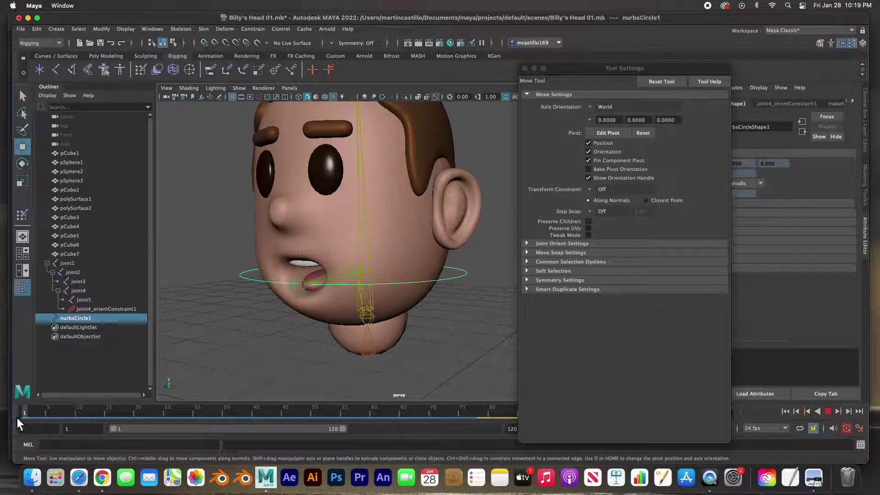
pyautogui.click(227, 320)
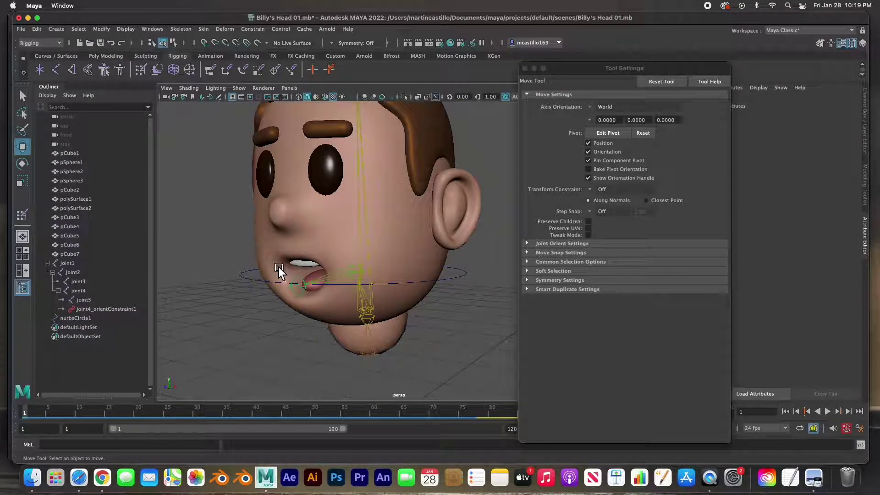
pyautogui.scroll(-5, 279, 266)
pyautogui.keyDown('alt'); pyautogui.moveTo(290, 263); pyautogui.dragTo(245, 271); pyautogui.keyUp('alt')
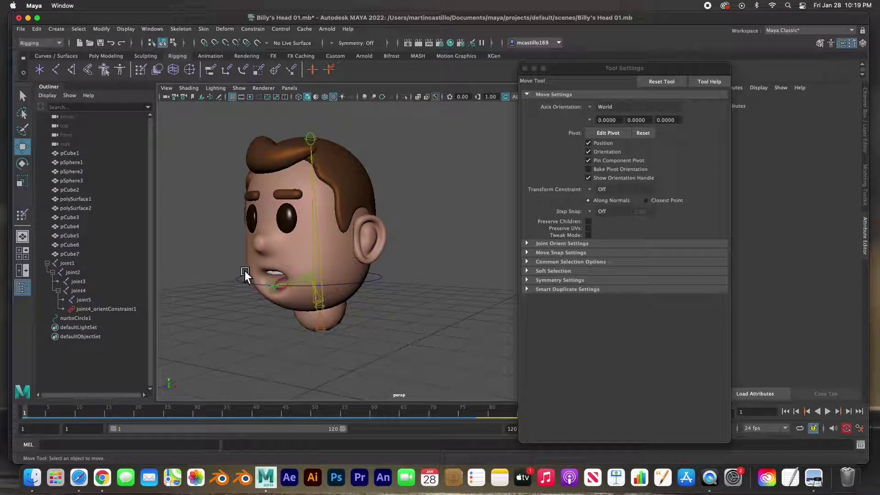
# Try rotating joint2 to check whether the eyes and eyebrows follow the head, and undo the rotation
pyautogui.scroll(3, 245, 271)
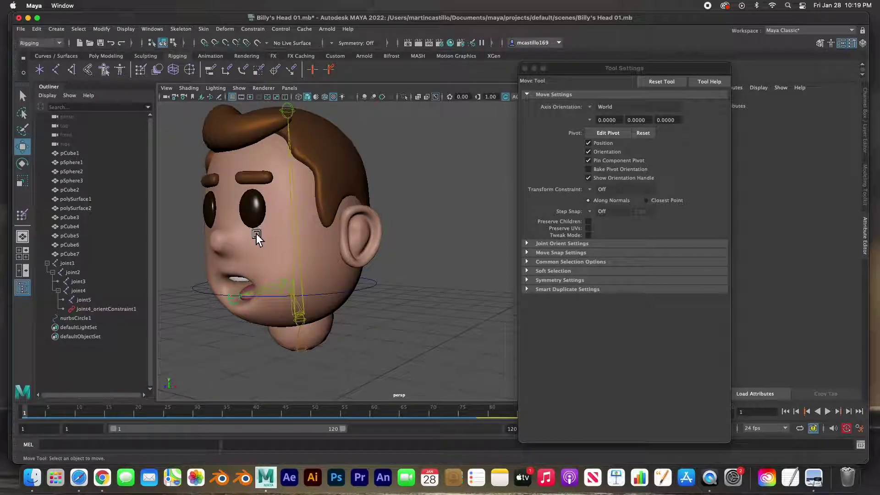
pyautogui.click(297, 248)
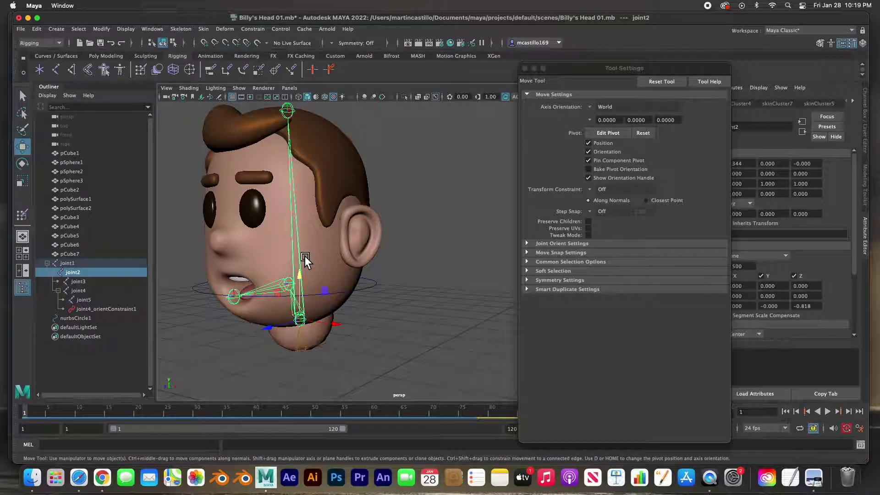
pyautogui.press('e')
pyautogui.moveTo(320, 290)
pyautogui.mouseDown()
pyautogui.moveTo(328, 279)
pyautogui.moveTo(336, 312)
pyautogui.moveTo(321, 298)
pyautogui.mouseUp()
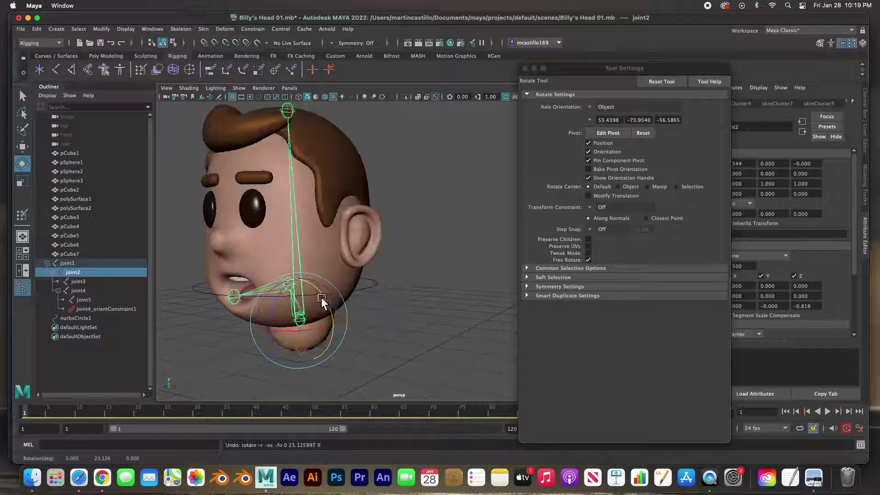
# Parent both eyes (pSphere1, pSphere2) and both eyebrows (pCube3, pCube4) under joint2, and clear the selection
pyautogui.click(253, 216)
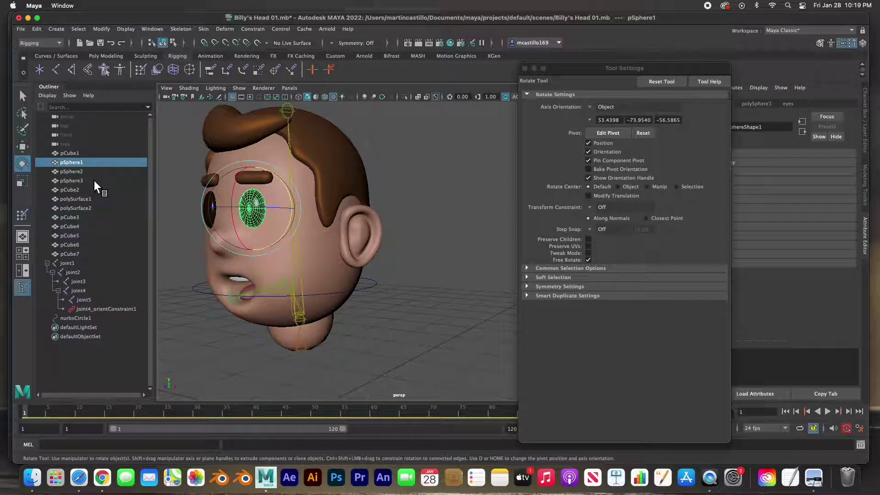
pyautogui.keyDown('alt'); pyautogui.moveTo(244, 245); pyautogui.dragTo(258, 246); pyautogui.keyUp('alt')
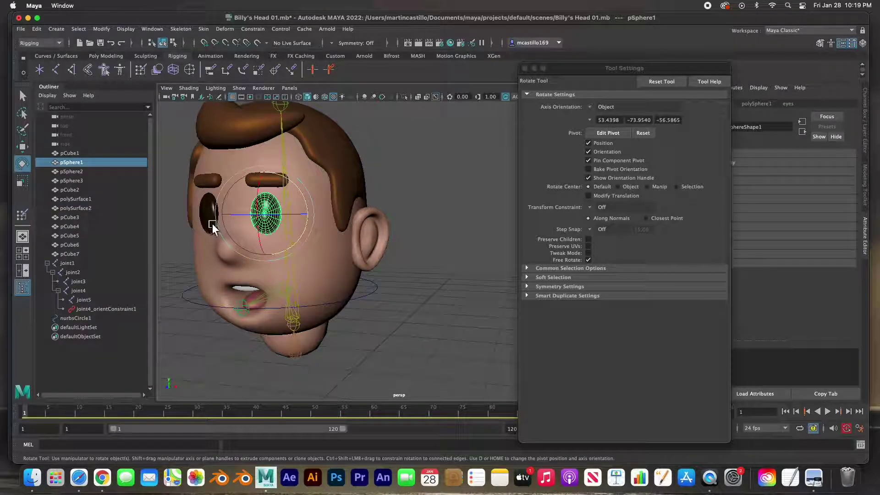
pyautogui.keyDown('shift'); pyautogui.click(210, 200); pyautogui.keyUp('shift')
pyautogui.press('q')
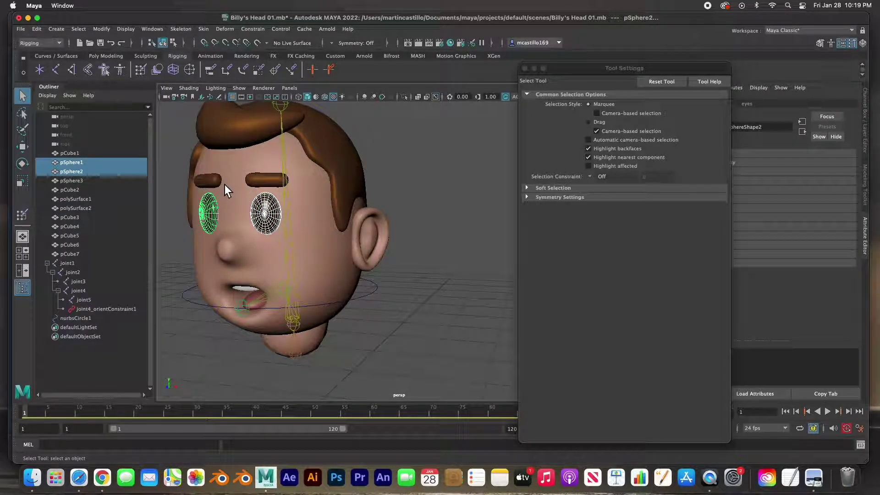
pyautogui.keyDown('shift'); pyautogui.click(220, 182); pyautogui.keyUp('shift')
pyautogui.keyDown('shift'); pyautogui.click(265, 183); pyautogui.keyUp('shift')
pyautogui.keyDown('alt'); pyautogui.moveTo(306, 252); pyautogui.dragTo(280, 253); pyautogui.keyUp('alt')
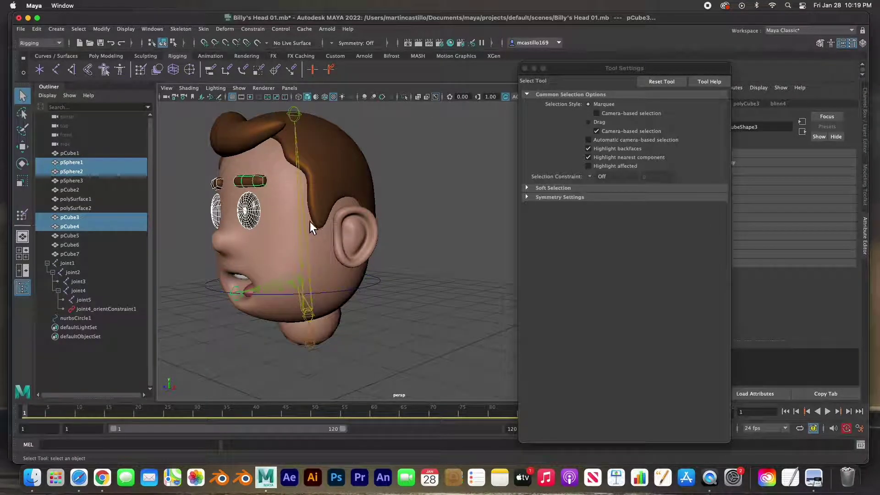
pyautogui.moveTo(75, 232); pyautogui.dragTo(75, 274, button='middle')
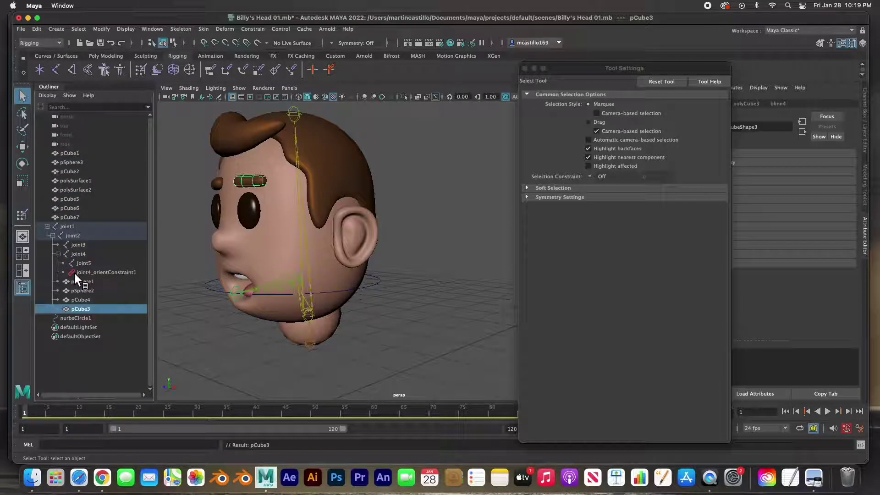
pyautogui.click(185, 250)
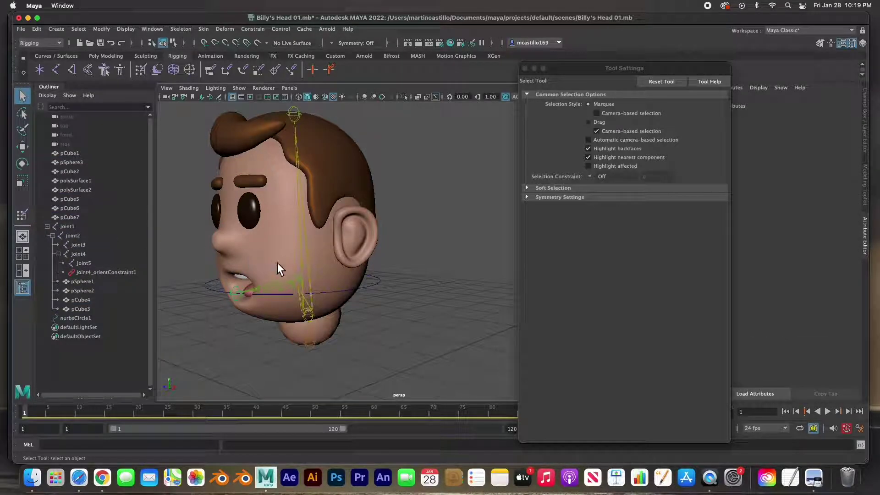
# Test-rotate joint2 with the parented eyes and eyebrows, and undo the rotation
pyautogui.click(305, 259)
pyautogui.keyDown('alt'); pyautogui.moveTo(323, 280); pyautogui.dragTo(335, 233); pyautogui.keyUp('alt')
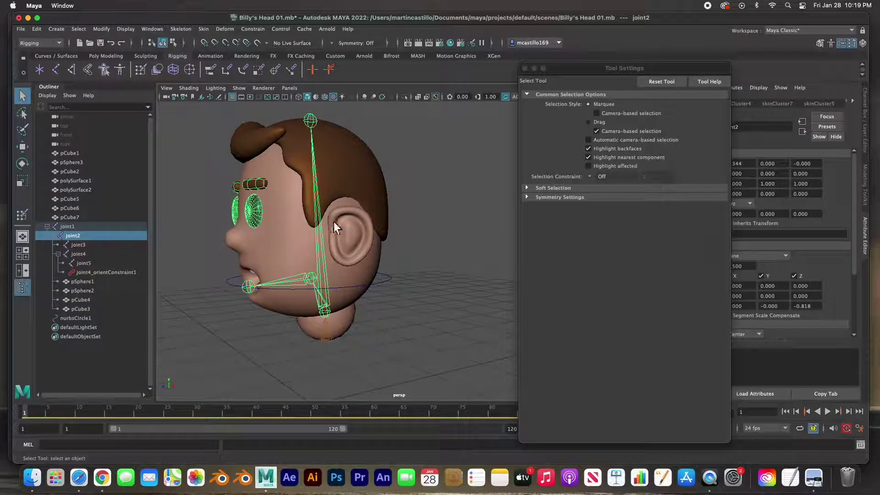
pyautogui.press('e')
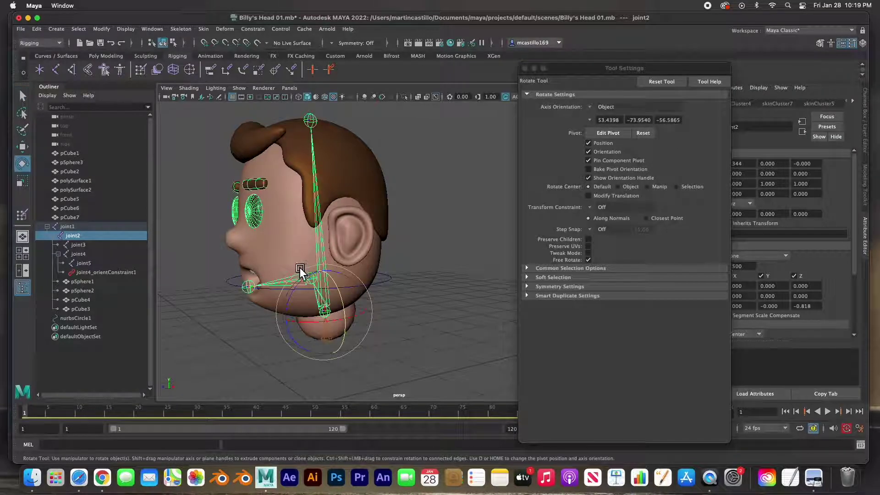
pyautogui.moveTo(312, 284); pyautogui.dragTo(287, 313)
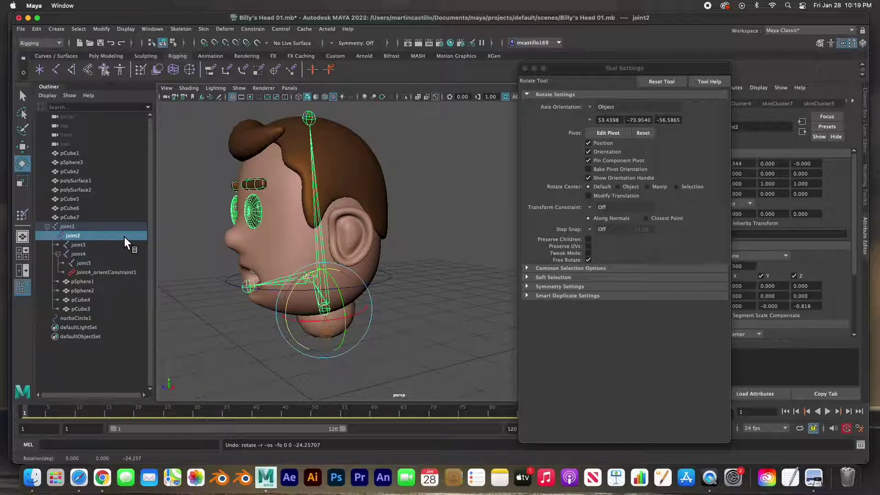
# Parent the jaw control nurbsCircle1 under joint2 and deselect it
pyautogui.click(233, 291)
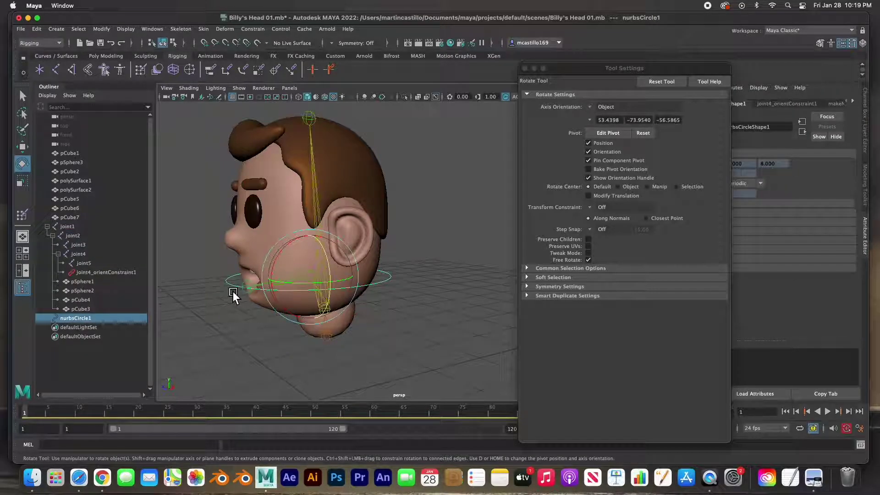
pyautogui.moveTo(87, 316)
pyautogui.mouseDown()
pyautogui.moveTo(79, 321)
pyautogui.moveTo(84, 238)
pyautogui.mouseUp()
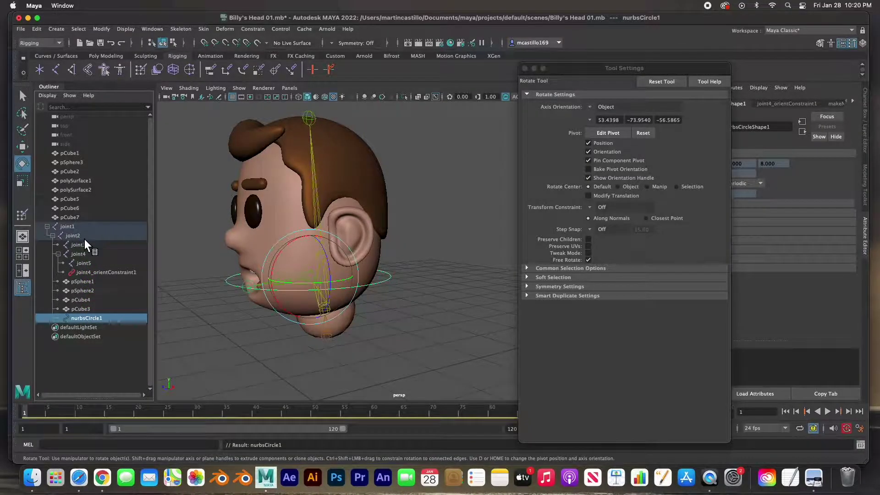
pyautogui.click(210, 298)
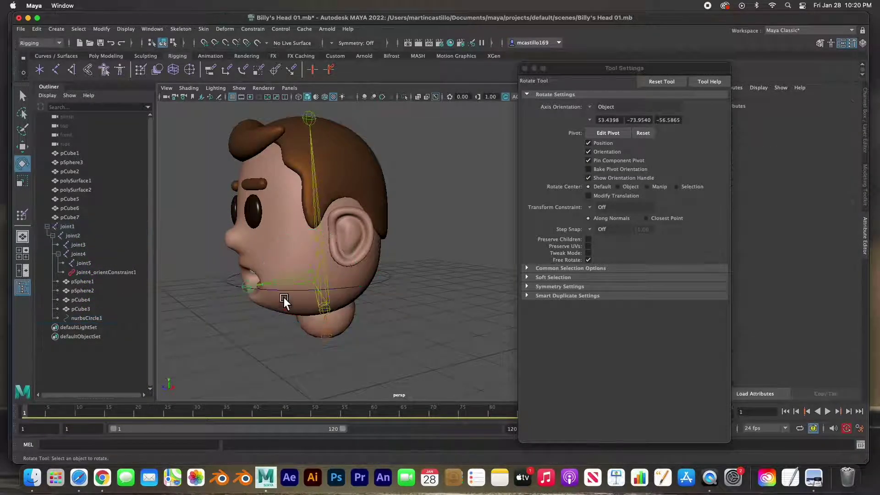
# Try tilting and turning the head with joint2 to check that the jaw control follows, undoing each rotation
pyautogui.click(326, 262)
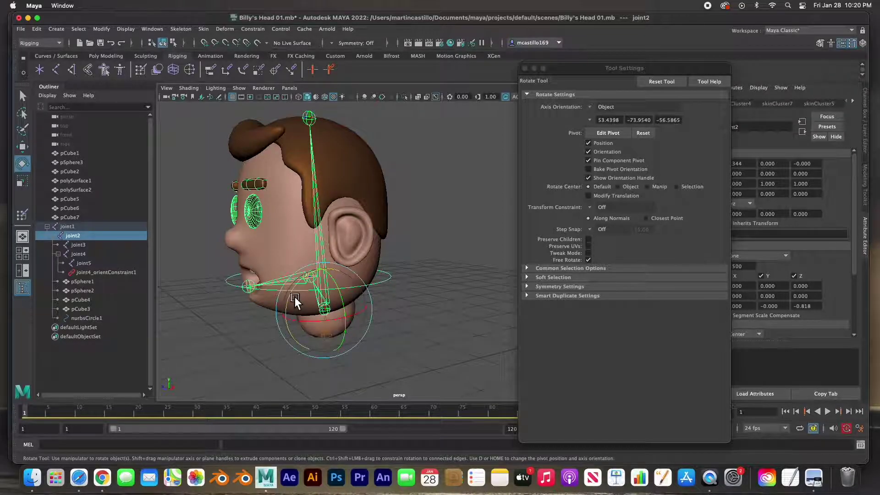
pyautogui.moveTo(292, 298); pyautogui.dragTo(321, 296)
pyautogui.press('z')
pyautogui.moveTo(305, 335)
pyautogui.mouseDown()
pyautogui.moveTo(283, 336)
pyautogui.moveTo(301, 335)
pyautogui.mouseUp()
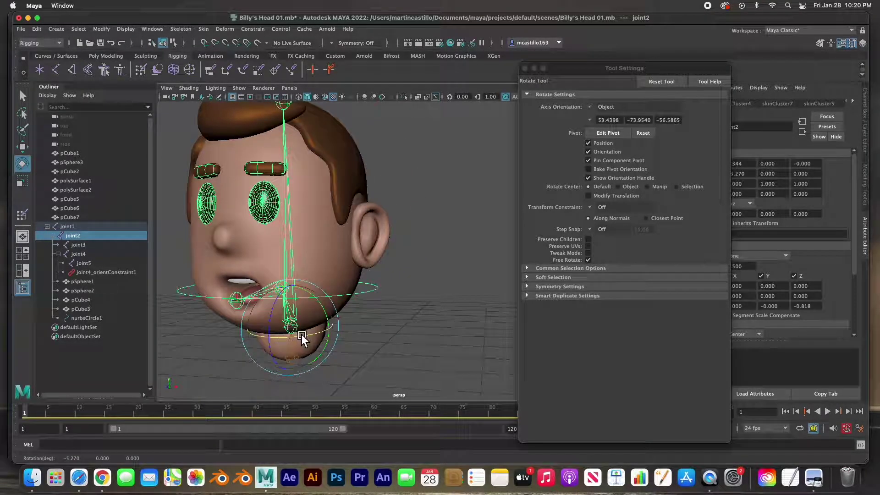
pyautogui.press('z')
# Test the mouth closing by rotating nurbsCircle1, undo the rotation and deselect the control
pyautogui.click(373, 287)
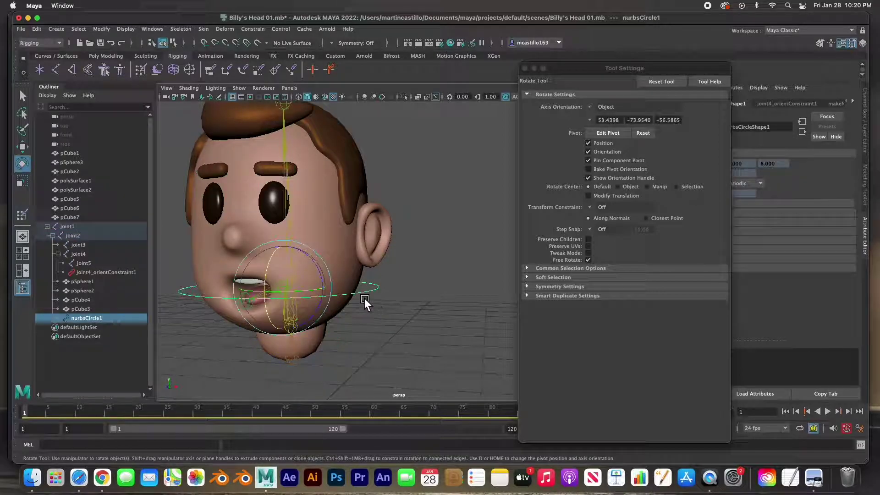
pyautogui.moveTo(277, 271); pyautogui.dragTo(271, 253)
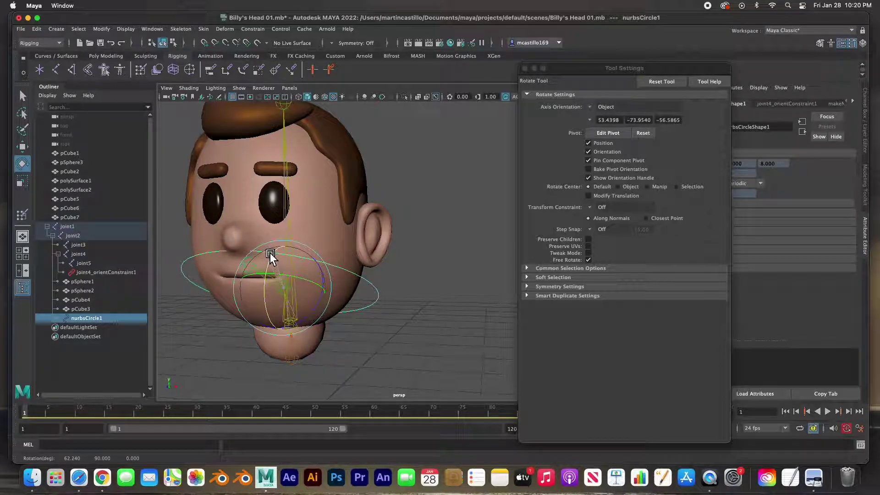
pyautogui.keyDown('alt'); pyautogui.moveTo(265, 285); pyautogui.dragTo(288, 298); pyautogui.keyUp('alt')
pyautogui.hotkey('ctrl', 'z')
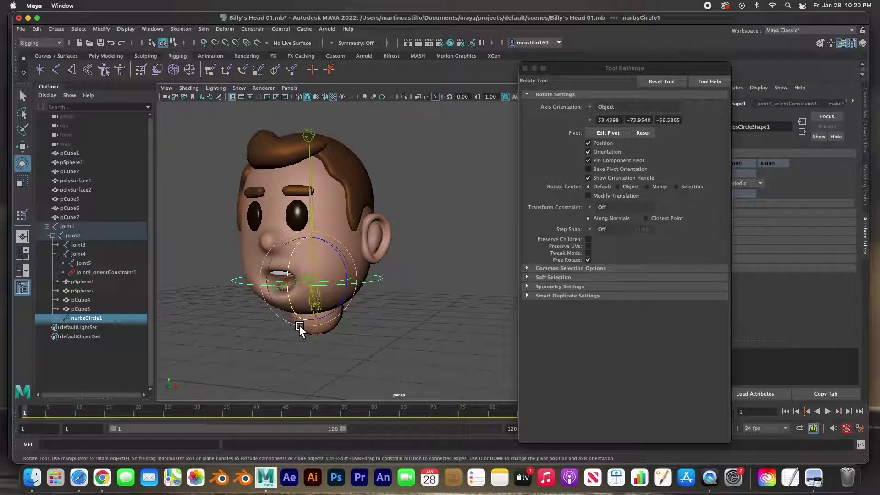
pyautogui.click(411, 340)
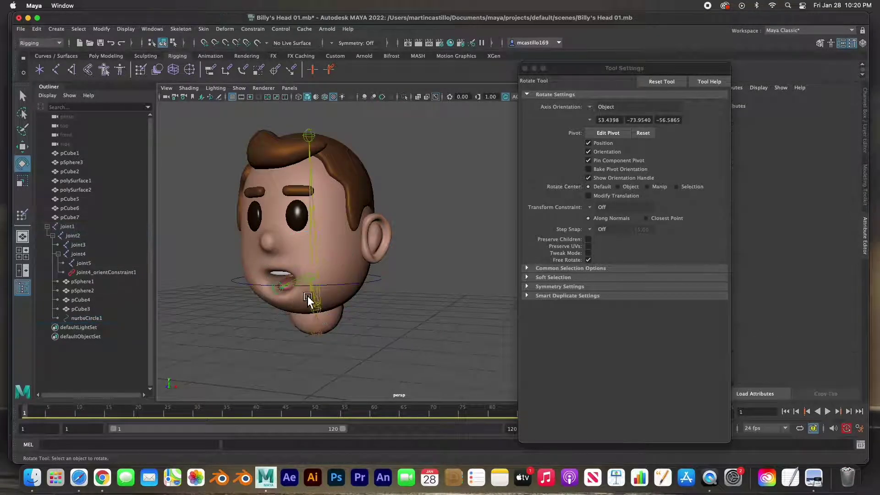
# Try scaling both eyes, pSphere1 and pSphere2, vertically as a blink test, undo it and deselect them
pyautogui.click(303, 218)
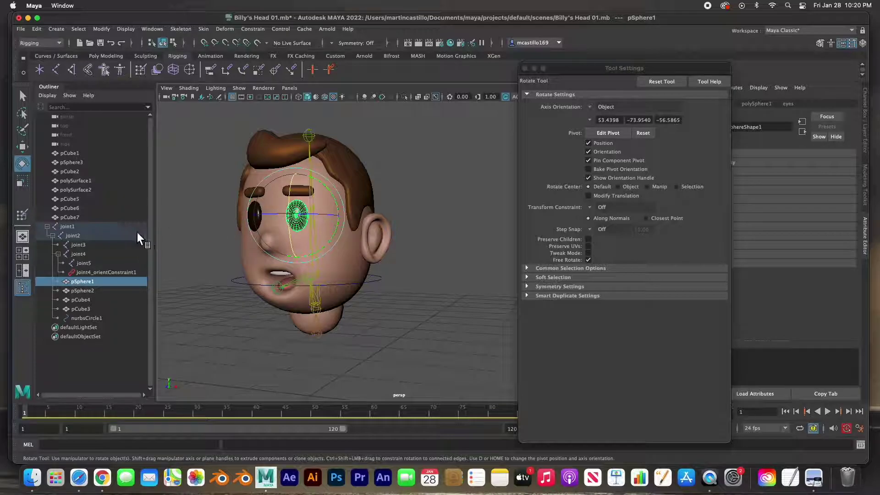
pyautogui.keyDown('alt'); pyautogui.moveTo(194, 249); pyautogui.dragTo(224, 254); pyautogui.keyUp('alt')
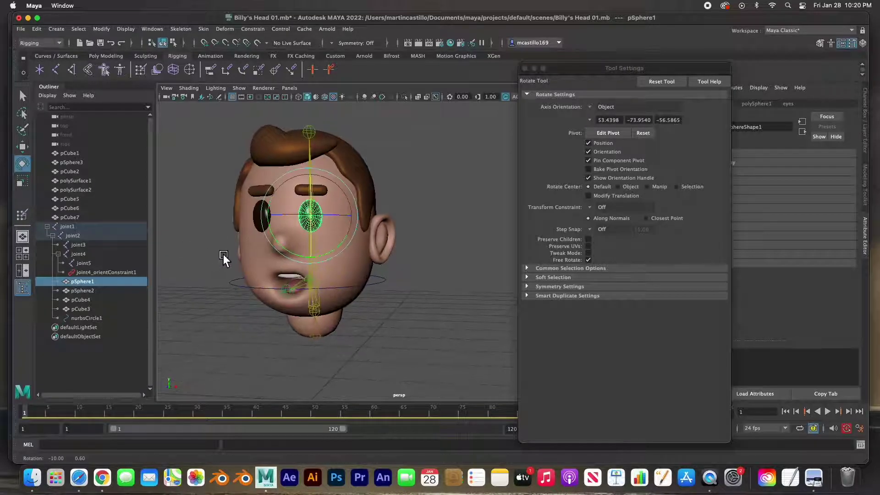
pyautogui.keyDown('shift'); pyautogui.click(259, 223); pyautogui.keyUp('shift')
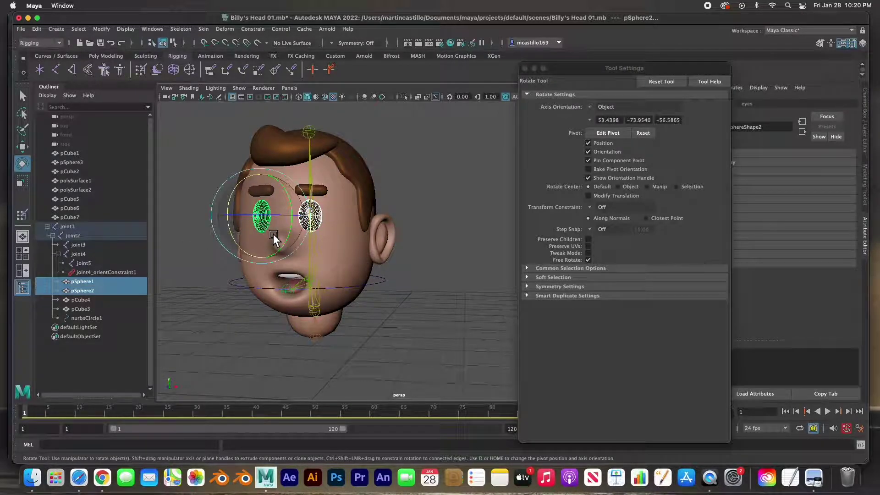
pyautogui.press('r')
pyautogui.moveTo(266, 258)
pyautogui.mouseDown()
pyautogui.moveTo(267, 221)
pyautogui.moveTo(265, 304)
pyautogui.moveTo(269, 216)
pyautogui.moveTo(267, 251)
pyautogui.mouseUp()
pyautogui.click(450, 265)
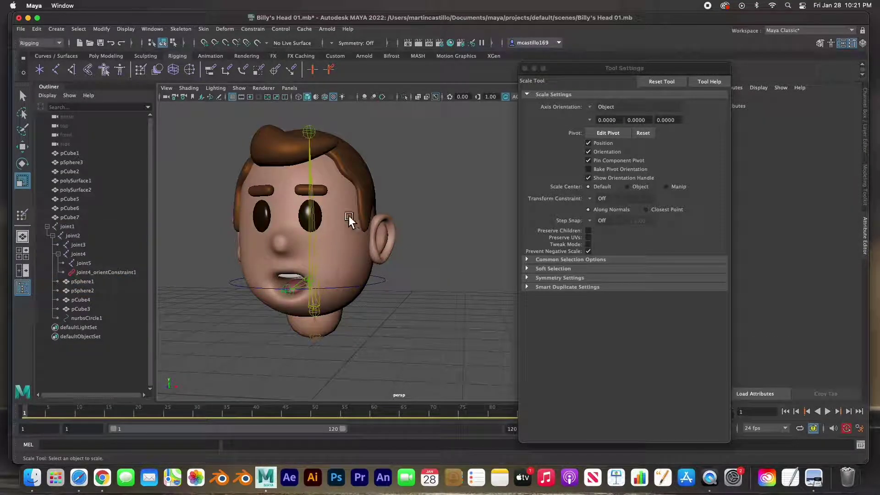
# Try moving both eyebrows, pCube3 and pCube4, down toward the eyes, and undo the move
pyautogui.click(296, 189)
pyautogui.keyDown('shift'); pyautogui.click(272, 192); pyautogui.keyUp('shift')
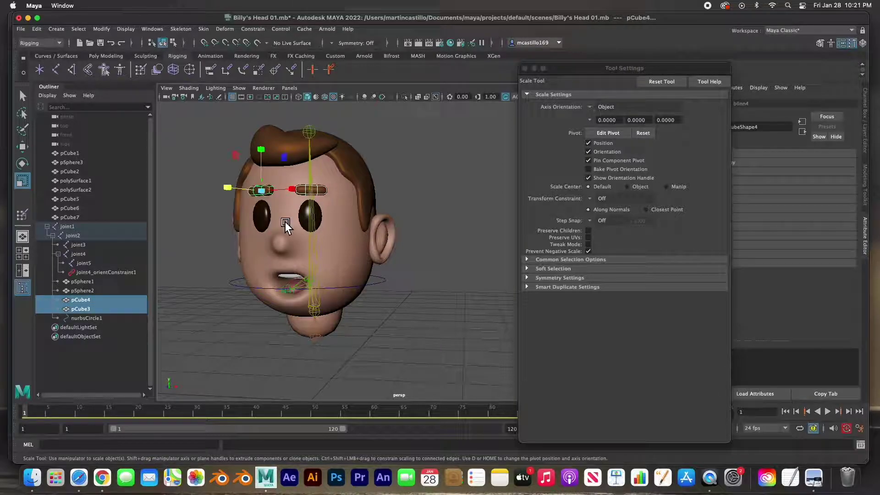
pyautogui.press('w')
pyautogui.moveTo(262, 171)
pyautogui.mouseDown()
pyautogui.moveTo(265, 155)
pyautogui.moveTo(263, 181)
pyautogui.mouseUp()
pyautogui.keyDown('alt'); pyautogui.moveTo(298, 230); pyautogui.dragTo(264, 230); pyautogui.keyUp('alt')
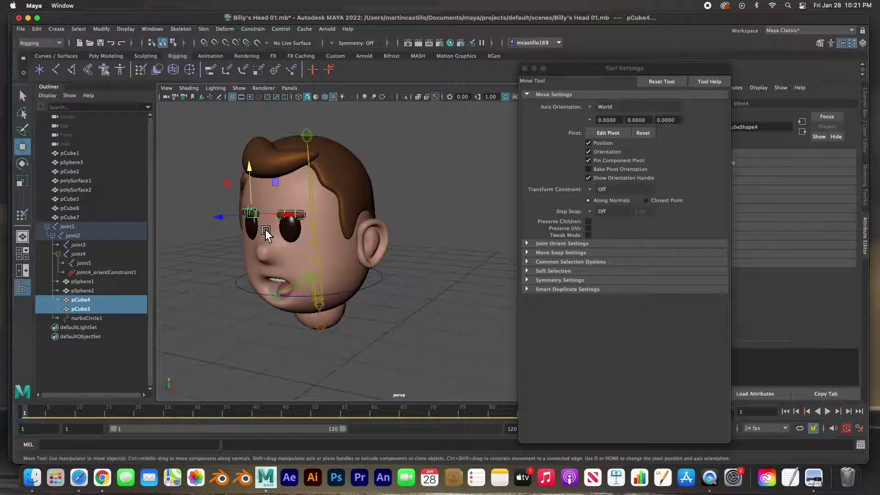
pyautogui.click(298, 227)
pyautogui.hotkey('ctrl', 'z')
pyautogui.click(290, 232)
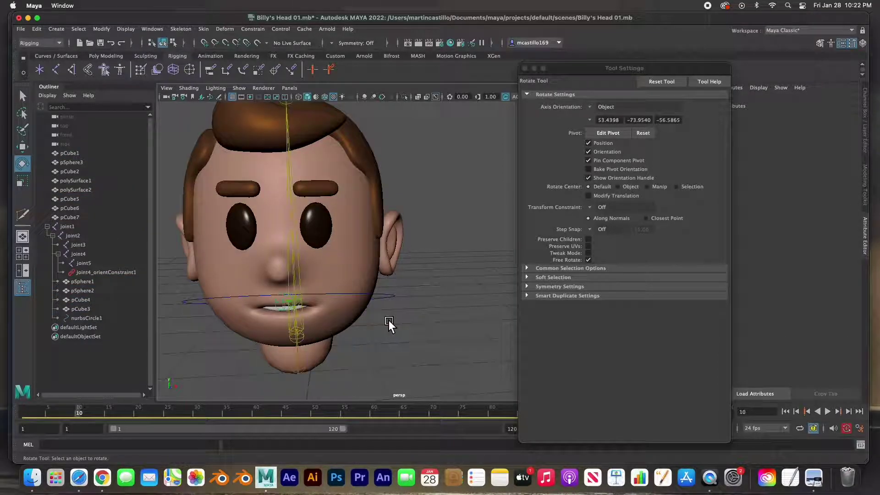
# At frame 10, select the inner-end vertices of both eyebrows and move them down into an angry expression
pyautogui.click(325, 189)
pyautogui.keyDown('shift'); pyautogui.click(245, 193); pyautogui.keyUp('shift')
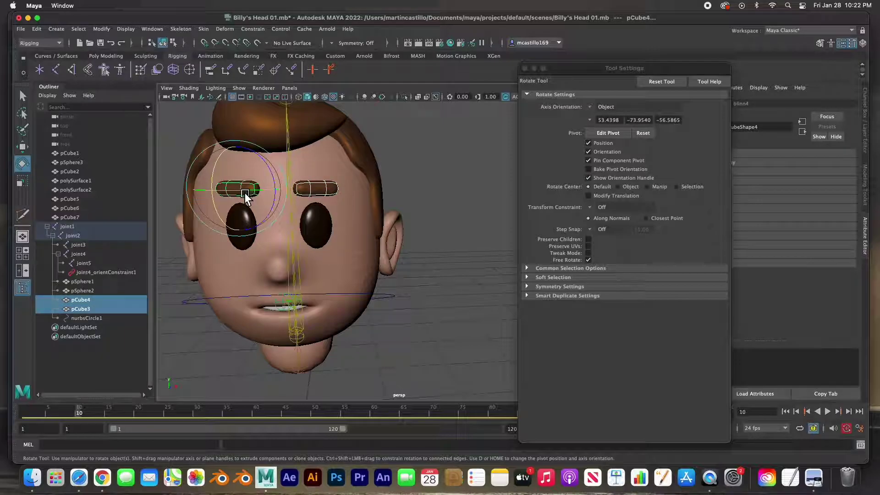
pyautogui.moveTo(310, 192); pyautogui.dragTo(203, 186, button='right')
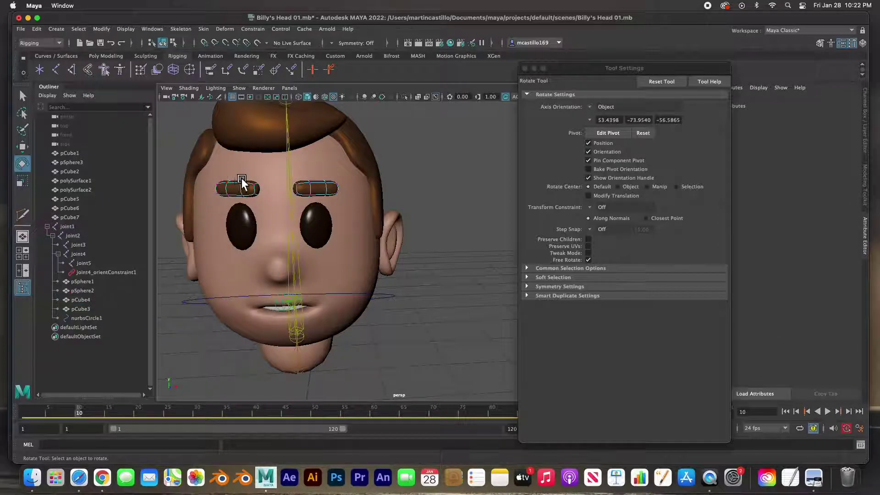
pyautogui.moveTo(246, 184); pyautogui.dragTo(268, 203)
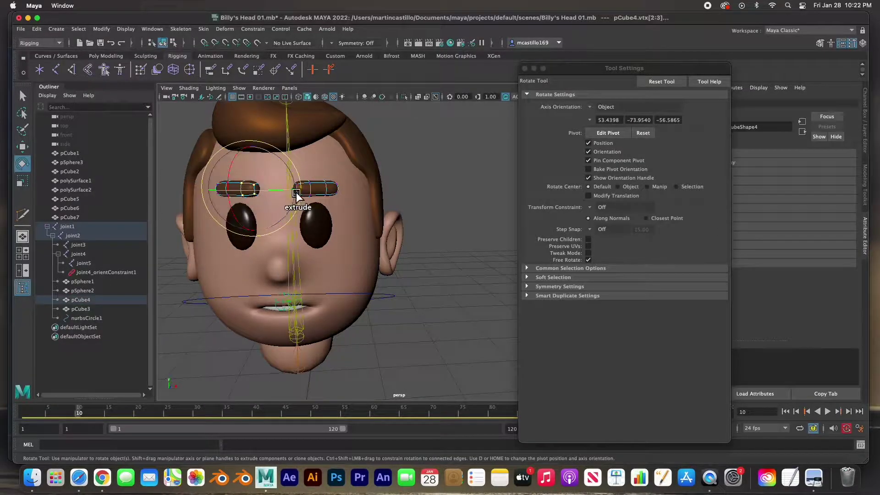
pyautogui.press('q')
pyautogui.moveTo(317, 175); pyautogui.dragTo(296, 201)
pyautogui.press('w')
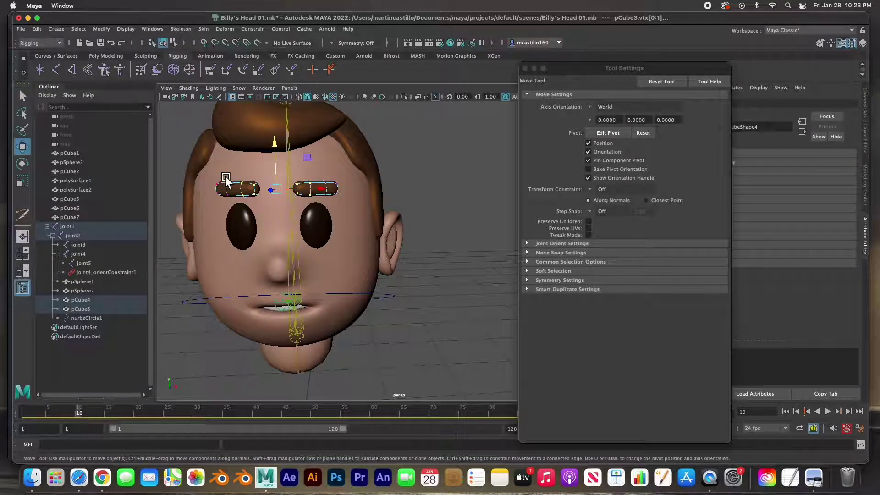
pyautogui.moveTo(281, 147); pyautogui.dragTo(280, 161)
# At frame 20, move the inner eyebrow vertices up into a worried expression and deselect them
pyautogui.moveTo(81, 412); pyautogui.dragTo(138, 420)
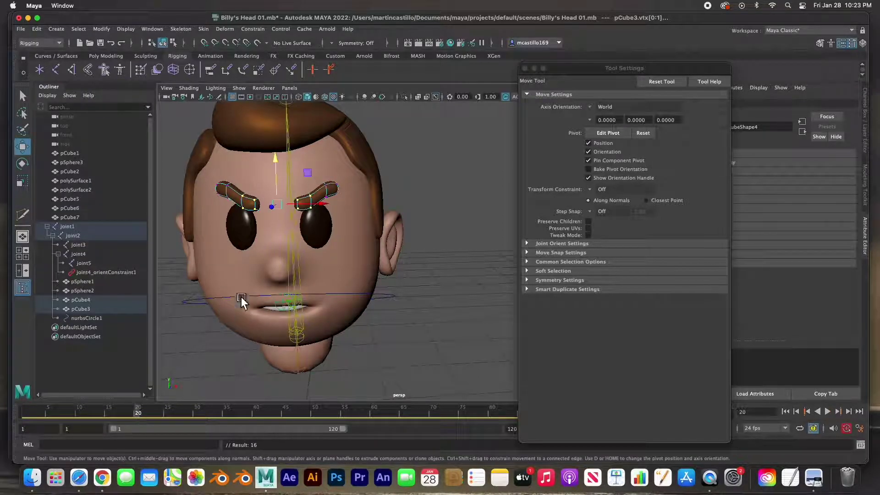
pyautogui.moveTo(273, 188)
pyautogui.mouseDown()
pyautogui.moveTo(280, 158)
pyautogui.moveTo(279, 173)
pyautogui.mouseUp()
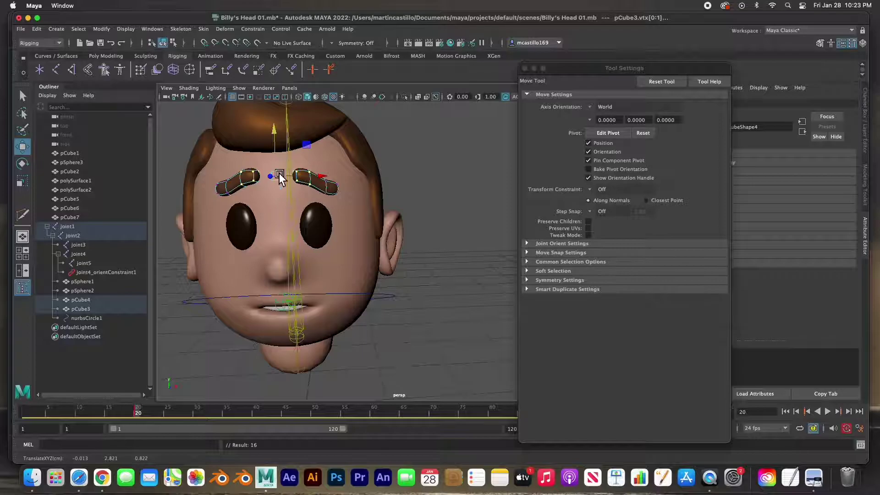
pyautogui.click(395, 324)
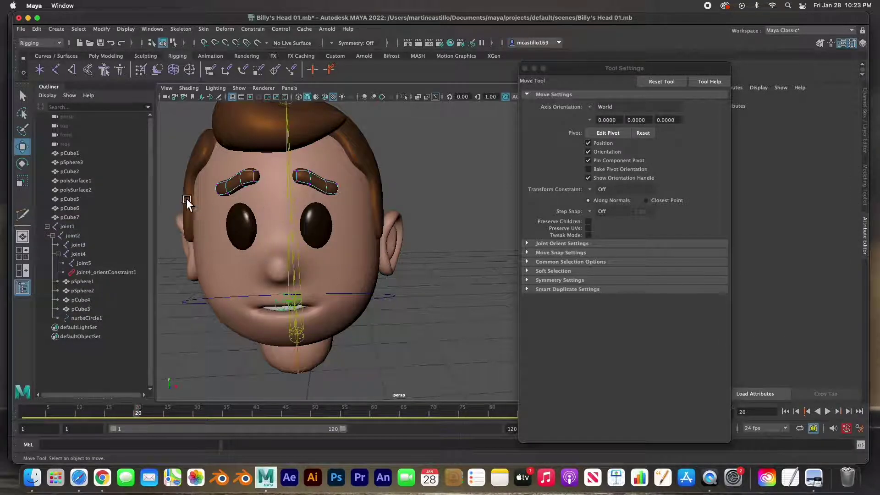
# Return both eyebrows, pCube3 and pCube4, from vertex editing to object mode and deselect them
pyautogui.click(22, 96)
pyautogui.moveTo(327, 188); pyautogui.dragTo(363, 172, button='right')
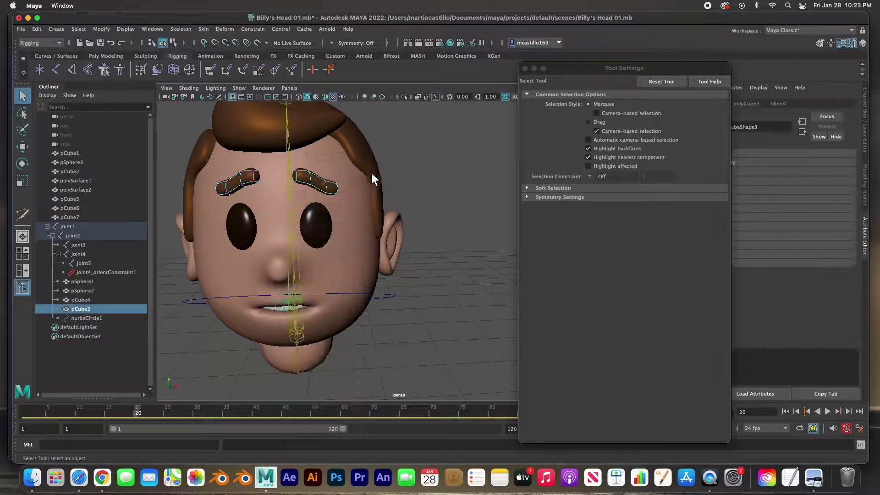
pyautogui.click(418, 183)
pyautogui.moveTo(225, 185); pyautogui.dragTo(264, 176, button='right')
pyautogui.click(420, 237)
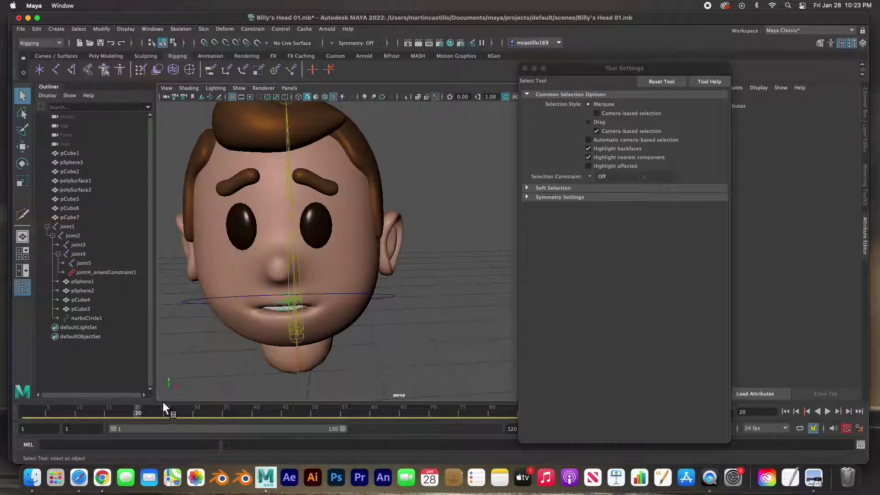
# Scrub the timeline from frame 20 back to frame 1 to review the eyebrow expressions
pyautogui.moveTo(137, 411)
pyautogui.mouseDown()
pyautogui.moveTo(20, 413)
pyautogui.moveTo(140, 419)
pyautogui.mouseUp()
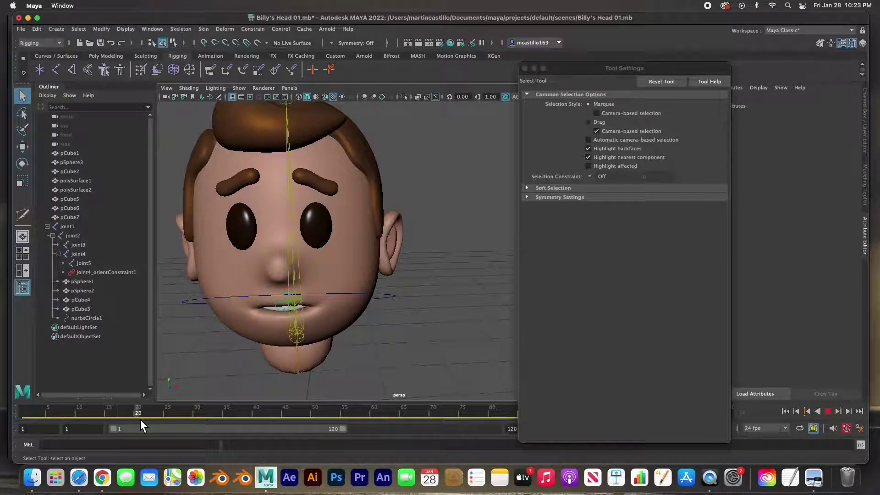
pyautogui.moveTo(334, 246)
pyautogui.keyDown('alt'); pyautogui.mouseDown()
pyautogui.moveTo(320, 224)
pyautogui.moveTo(357, 224)
pyautogui.moveTo(377, 247)
pyautogui.moveTo(253, 256)
pyautogui.moveTo(250, 246)
pyautogui.moveTo(284, 236)
pyautogui.moveTo(326, 240)
pyautogui.mouseUp(); pyautogui.keyUp('alt')
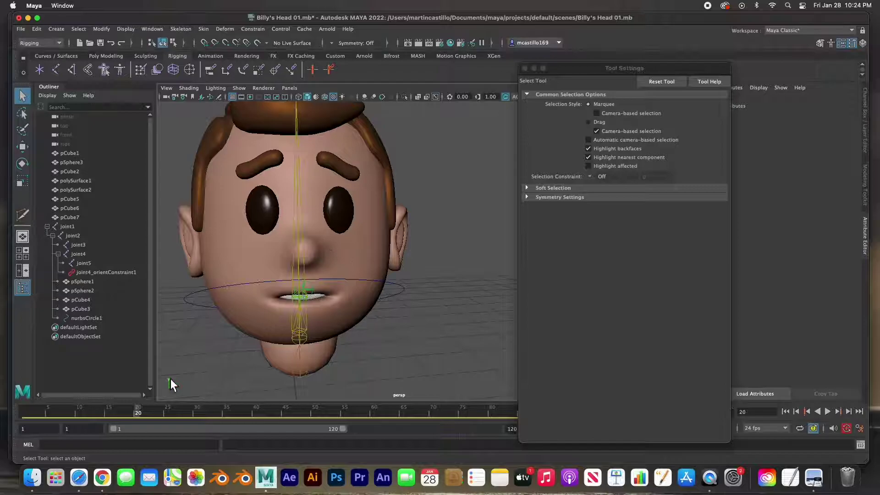
pyautogui.moveTo(140, 410); pyautogui.dragTo(20, 409)
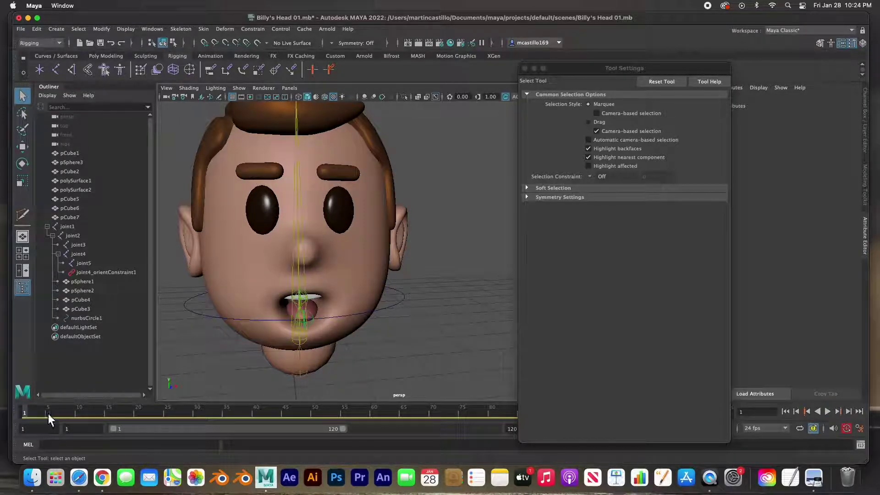
# Select the inner-end vertices of eyebrow pCube4 and delete their keys at frames 20 and 10
pyautogui.click(273, 169)
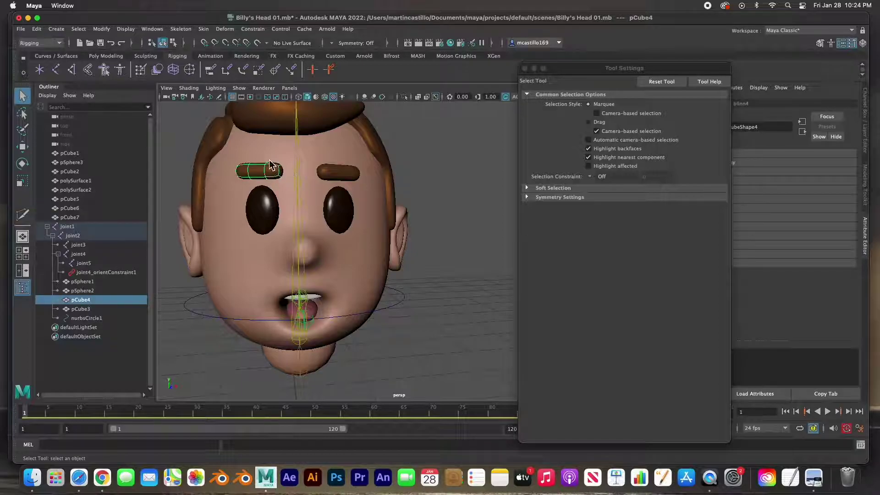
pyautogui.moveTo(270, 176); pyautogui.dragTo(232, 175, button='right')
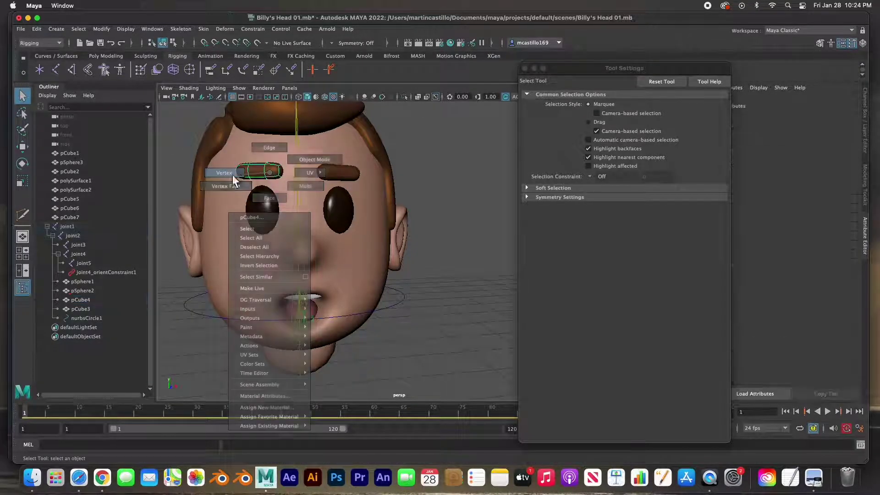
pyautogui.moveTo(263, 186); pyautogui.dragTo(264, 186)
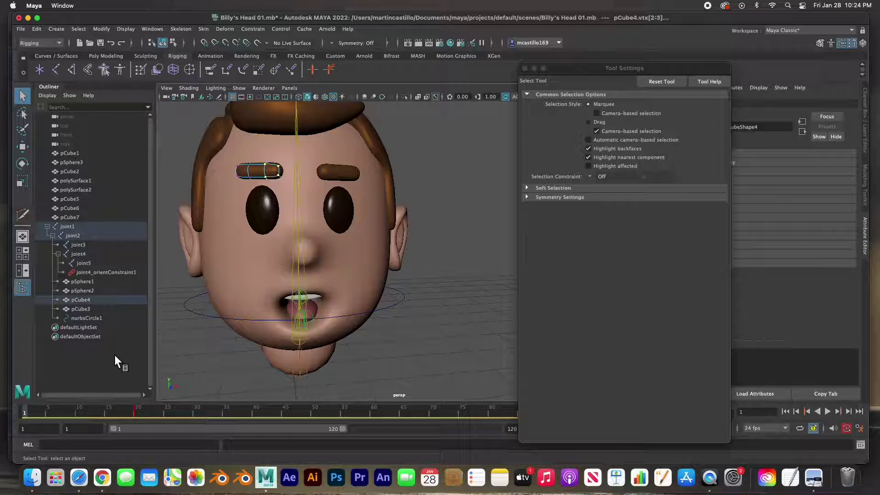
pyautogui.moveTo(29, 415); pyautogui.dragTo(139, 411)
pyautogui.rightClick(139, 412)
pyautogui.click(158, 264)
pyautogui.moveTo(139, 410); pyautogui.dragTo(79, 411)
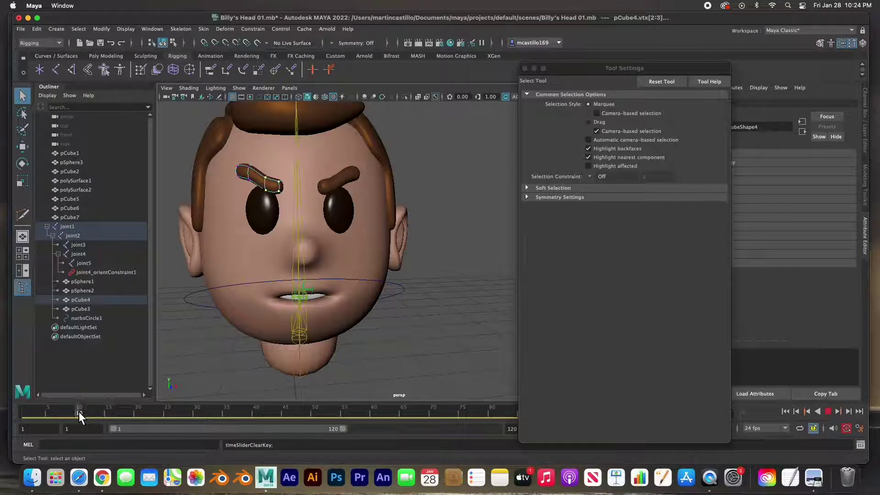
pyautogui.rightClick(79, 412)
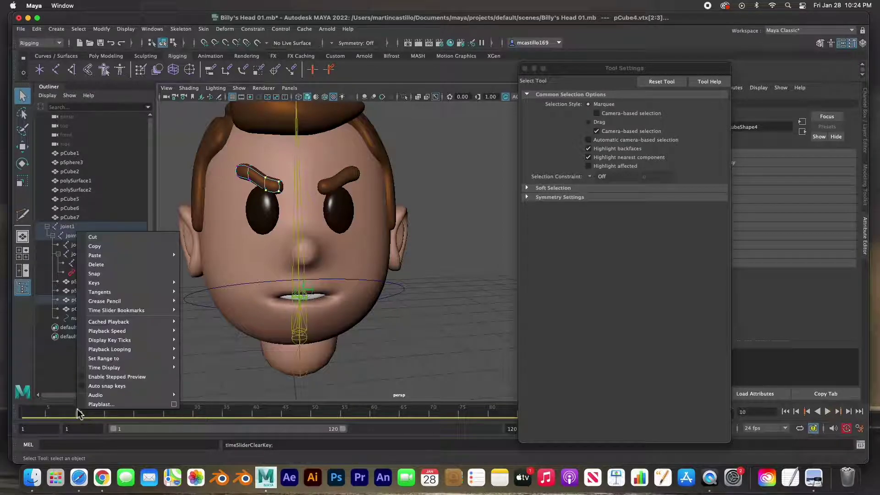
pyautogui.click(96, 265)
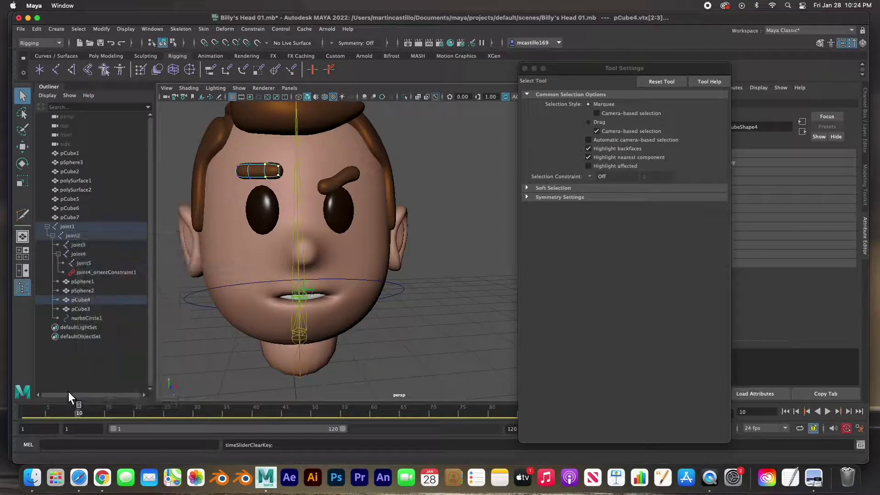
# Select the inner-end vertices of eyebrow pCube3 and delete their keys at frames 20 and 10
pyautogui.click(342, 180)
pyautogui.moveTo(342, 179); pyautogui.dragTo(310, 180, button='right')
pyautogui.keyDown('alt'); pyautogui.moveTo(378, 206); pyautogui.dragTo(345, 212); pyautogui.keyUp('alt')
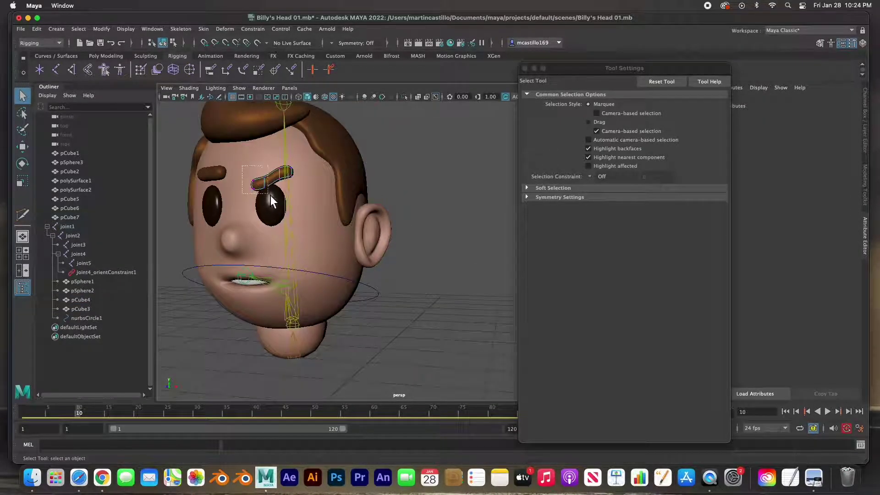
pyautogui.moveTo(271, 194); pyautogui.dragTo(271, 195)
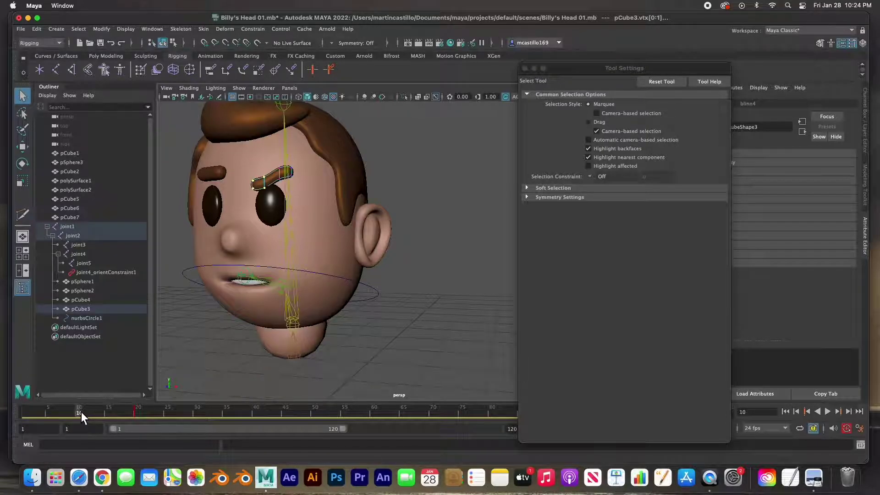
pyautogui.moveTo(81, 411); pyautogui.dragTo(137, 412)
pyautogui.rightClick(139, 414)
pyautogui.moveTo(150, 343)
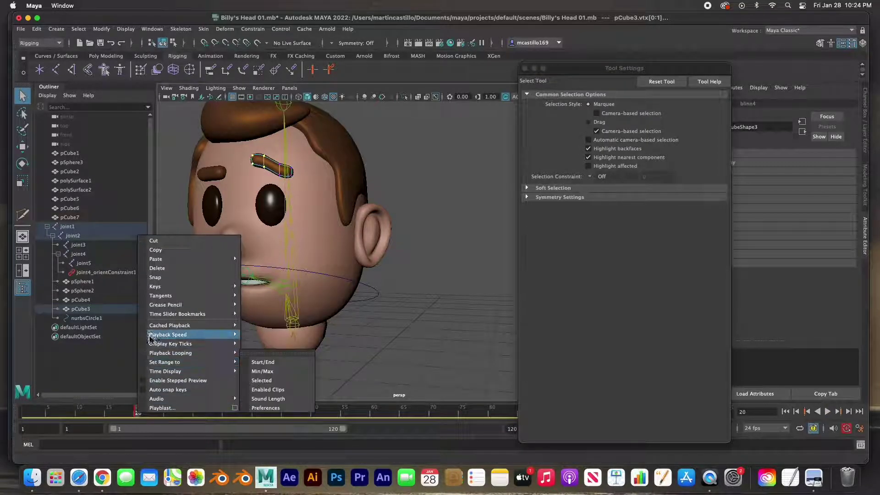
pyautogui.click(156, 268)
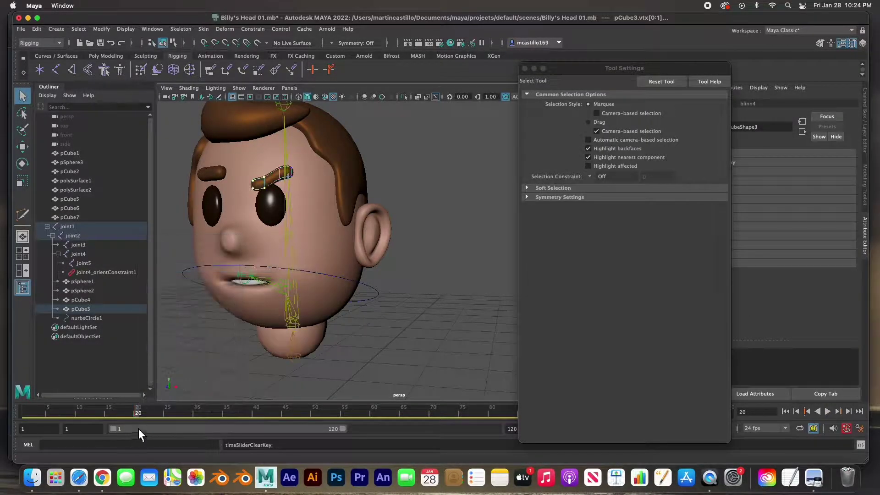
pyautogui.moveTo(137, 412); pyautogui.dragTo(81, 413)
pyautogui.rightClick(81, 412)
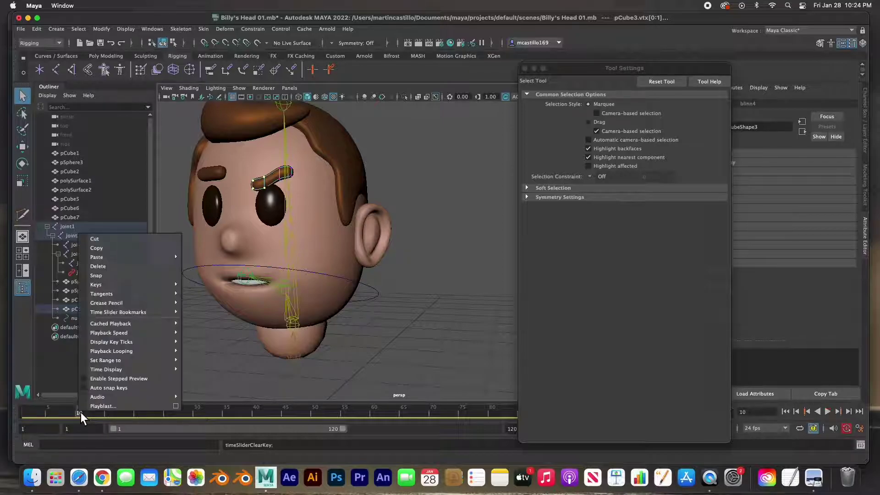
pyautogui.click(99, 266)
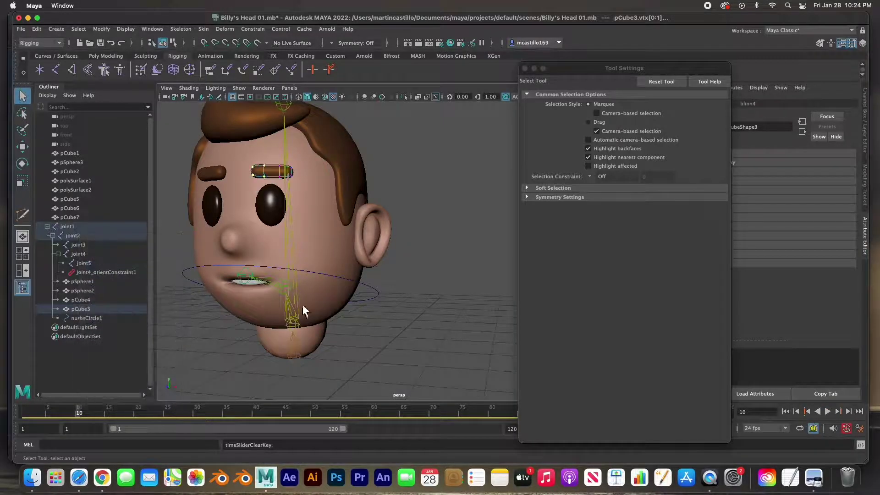
# Put eyebrow pCube3 back in object mode and clear the selection, with the whole head in view
pyautogui.click(427, 286)
pyautogui.keyDown('alt'); pyautogui.moveTo(427, 285); pyautogui.dragTo(373, 296); pyautogui.keyUp('alt')
pyautogui.keyDown('alt'); pyautogui.moveTo(304, 279); pyautogui.dragTo(391, 271); pyautogui.keyUp('alt')
pyautogui.moveTo(323, 185); pyautogui.dragTo(364, 174, button='right')
pyautogui.click(433, 220)
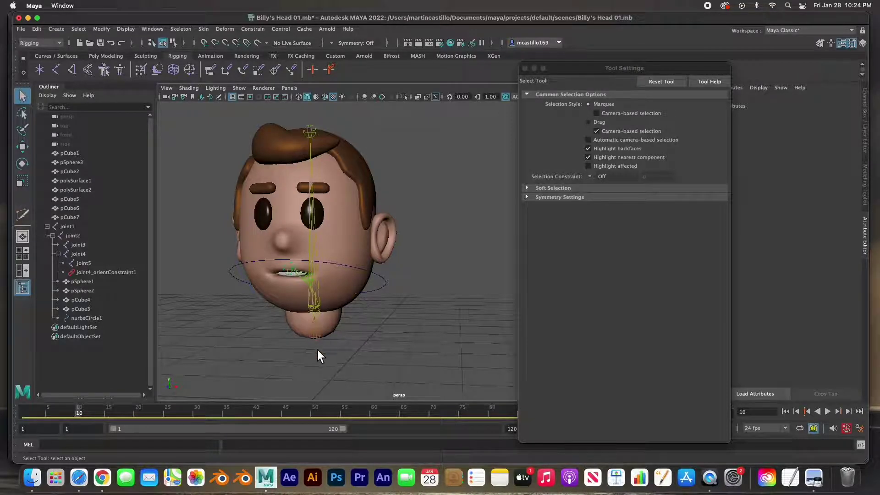
# Try rotating the head joint, joint2, to test that the face follows, then undo the rotation and deselect it
pyautogui.click(321, 274)
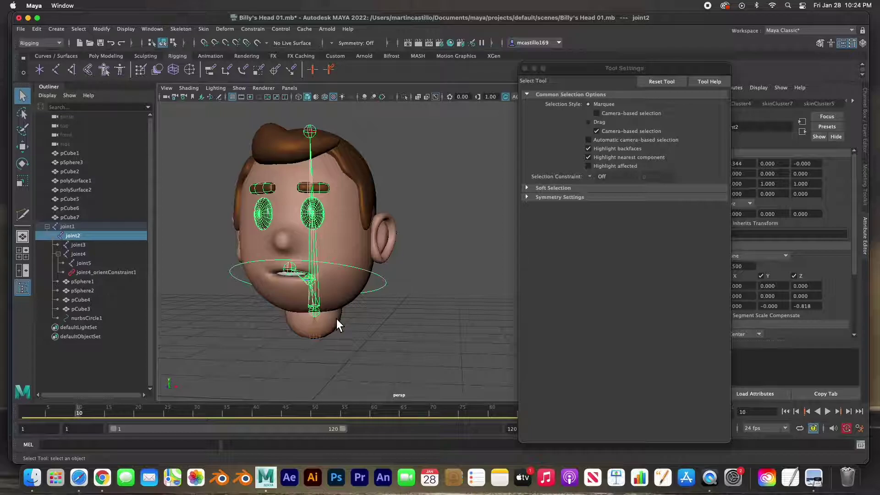
pyautogui.press('e')
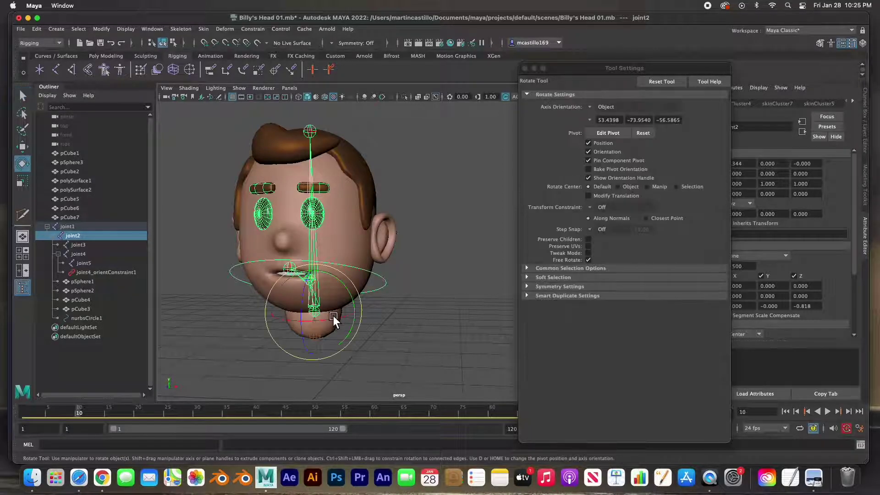
pyautogui.moveTo(351, 302); pyautogui.dragTo(320, 324)
pyautogui.hotkey('ctrl', 'z')
pyautogui.hotkey('ctrl', 'z')
pyautogui.hotkey('ctrl', 'z')
pyautogui.click(379, 284)
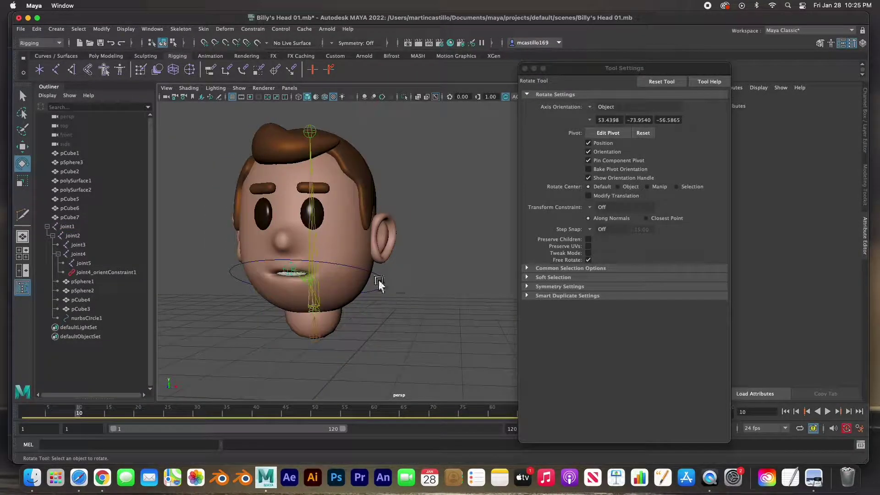
# Try scaling both eyes, pSphere1 and pSphere2, as a blink test, then undo the scaling and deselect them
pyautogui.click(320, 224)
pyautogui.keyDown('shift'); pyautogui.click(262, 222); pyautogui.keyUp('shift')
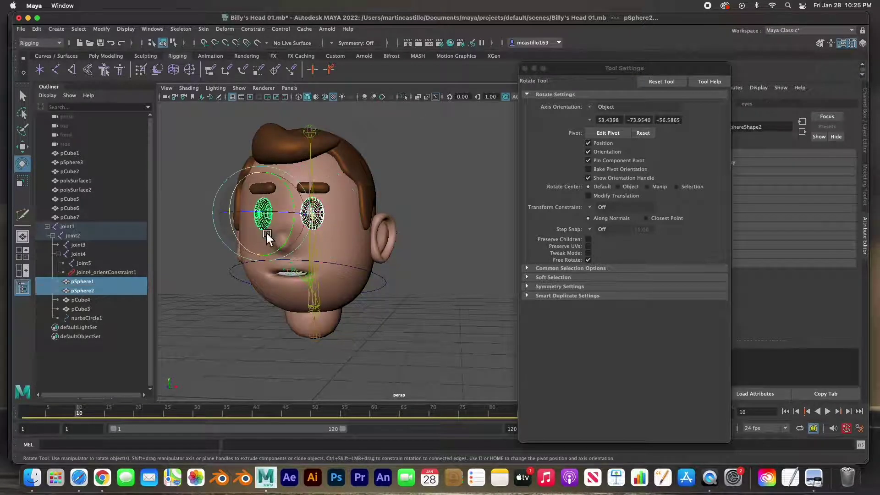
pyautogui.press('r')
pyautogui.moveTo(265, 255); pyautogui.dragTo(291, 257)
pyautogui.hotkey('ctrl', 'z')
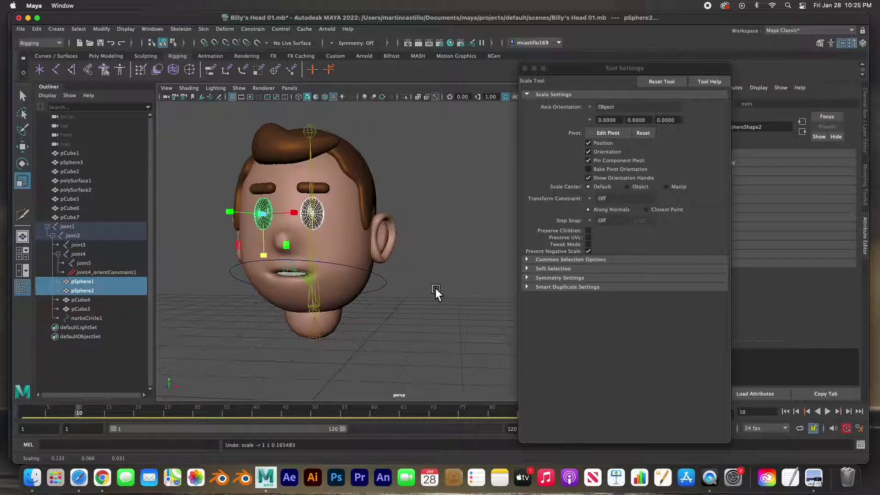
pyautogui.click(432, 292)
# Try moving eyebrow pCube3 down toward the eye, then undo the move and deselect it
pyautogui.click(321, 190)
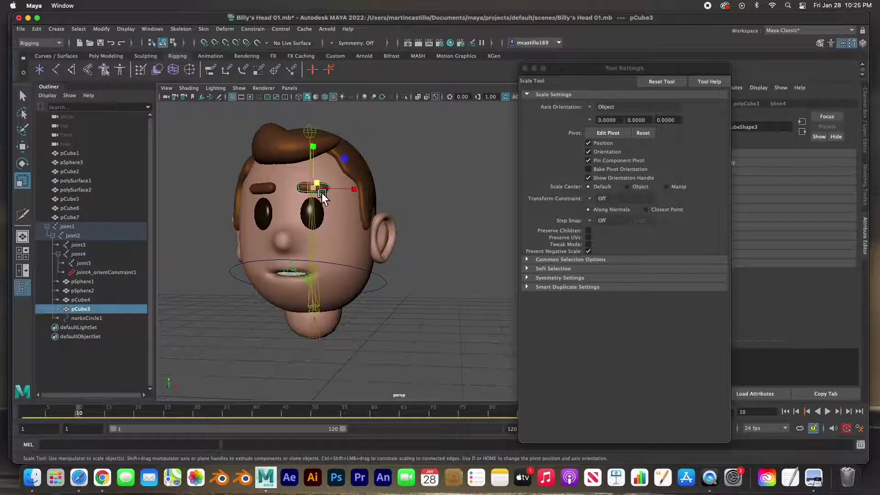
pyautogui.press('w')
pyautogui.moveTo(321, 183)
pyautogui.mouseDown()
pyautogui.moveTo(319, 167)
pyautogui.moveTo(314, 197)
pyautogui.mouseUp()
pyautogui.hotkey('ctrl', 'z')
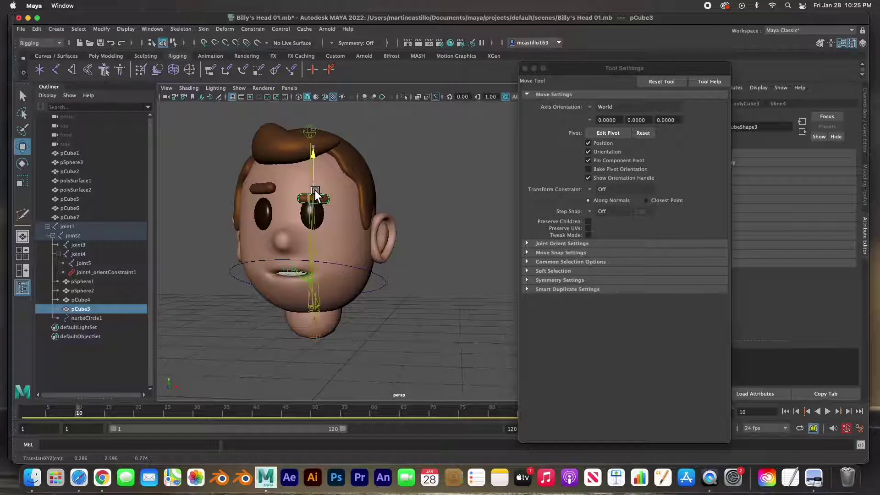
pyautogui.click(434, 285)
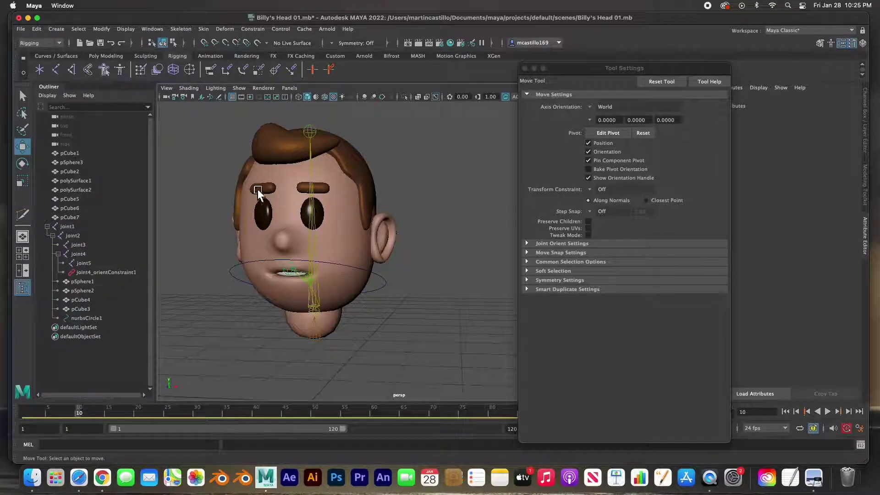
# Rotate the jaw control nurbsCircle1 to about 61.5° in X to close the mouth, and deselect it
pyautogui.click(387, 286)
pyautogui.press('e')
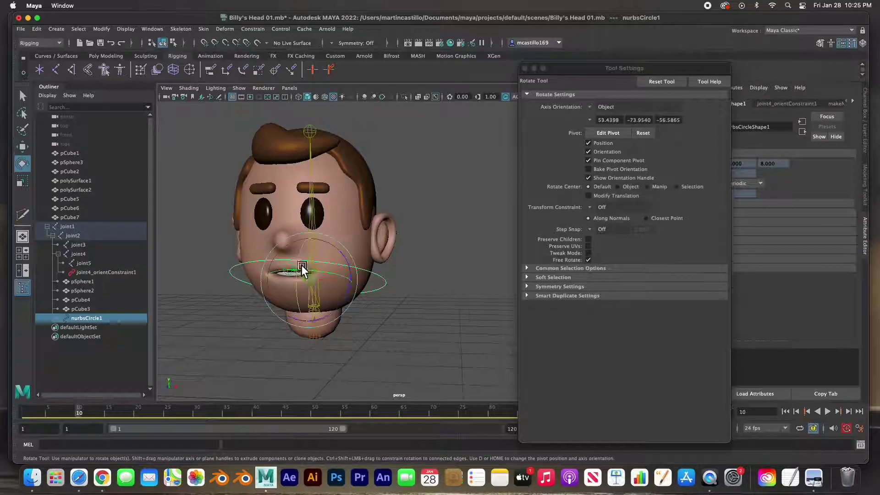
pyautogui.moveTo(306, 255)
pyautogui.mouseDown()
pyautogui.moveTo(301, 278)
pyautogui.moveTo(299, 256)
pyautogui.mouseUp()
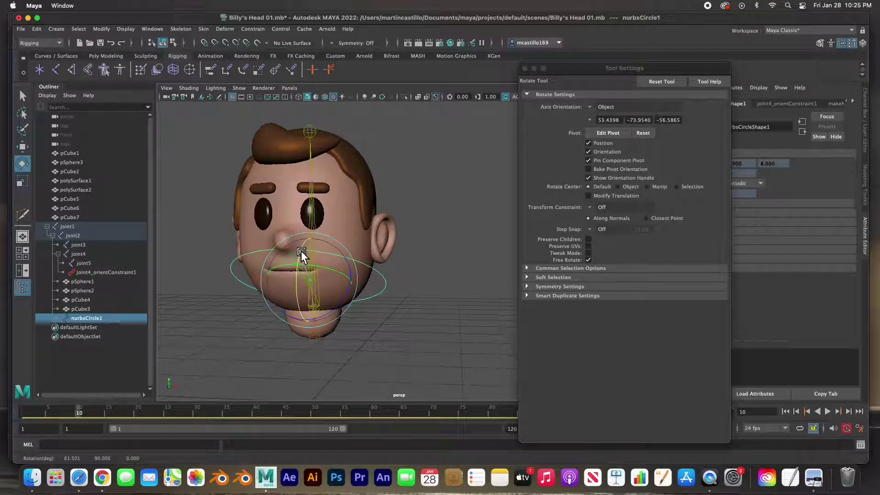
pyautogui.click(396, 293)
pyautogui.moveTo(359, 303)
pyautogui.keyDown('alt'); pyautogui.mouseDown()
pyautogui.moveTo(291, 291)
pyautogui.moveTo(425, 295)
pyautogui.moveTo(362, 298)
pyautogui.mouseUp(); pyautogui.keyUp('alt')
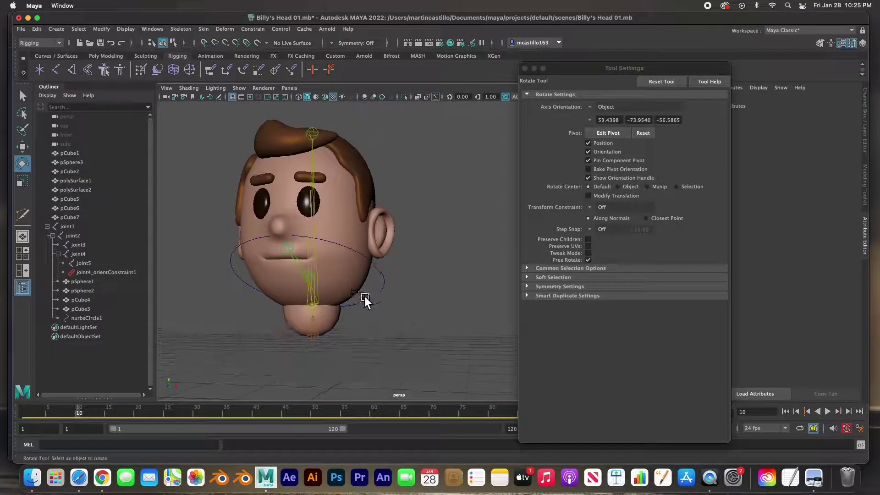